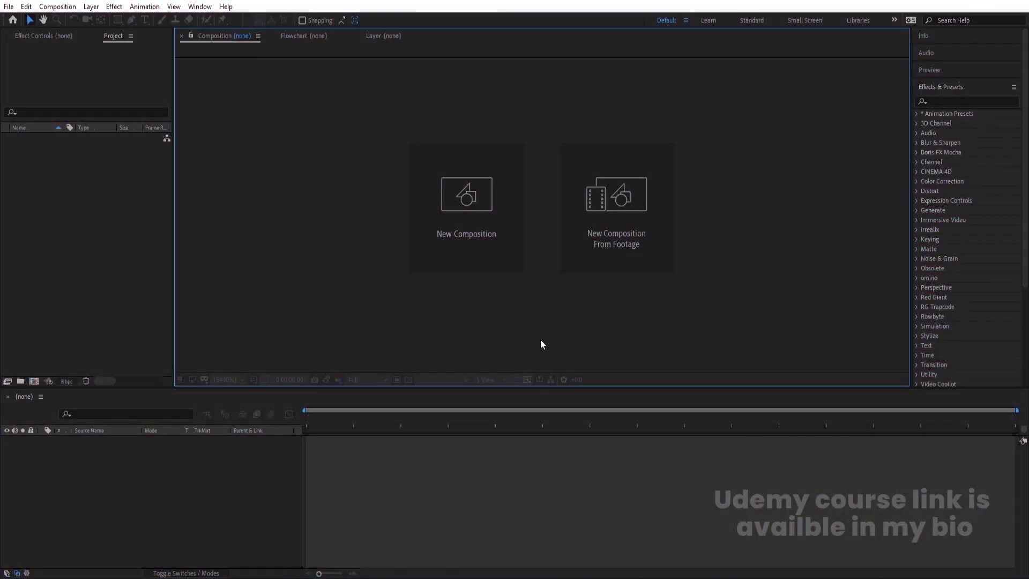
# Step: Create a 30-second composition named Main Animation at 1920 by 1080 px and show the Title/Action Safe guides
pyautogui.click(464, 227)
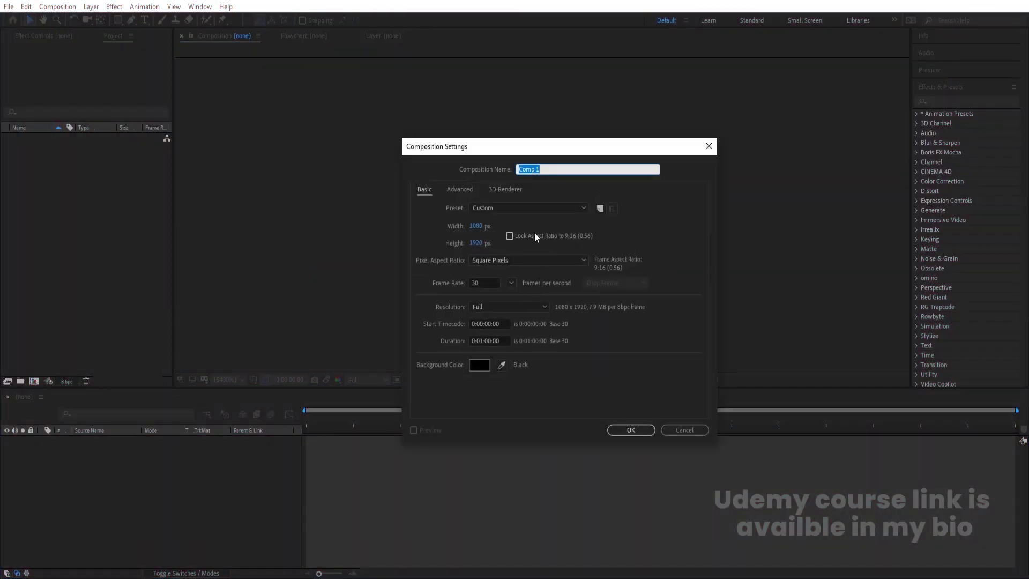
pyautogui.write('Main Animation')
pyautogui.click(476, 226)
pyautogui.write('1920')
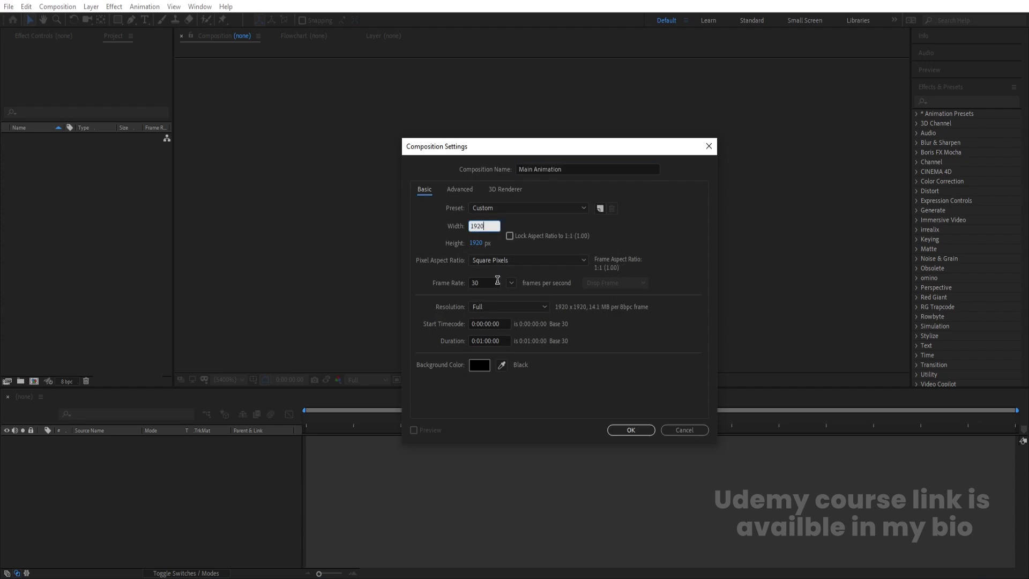
pyautogui.click(477, 243)
pyautogui.write('1080')
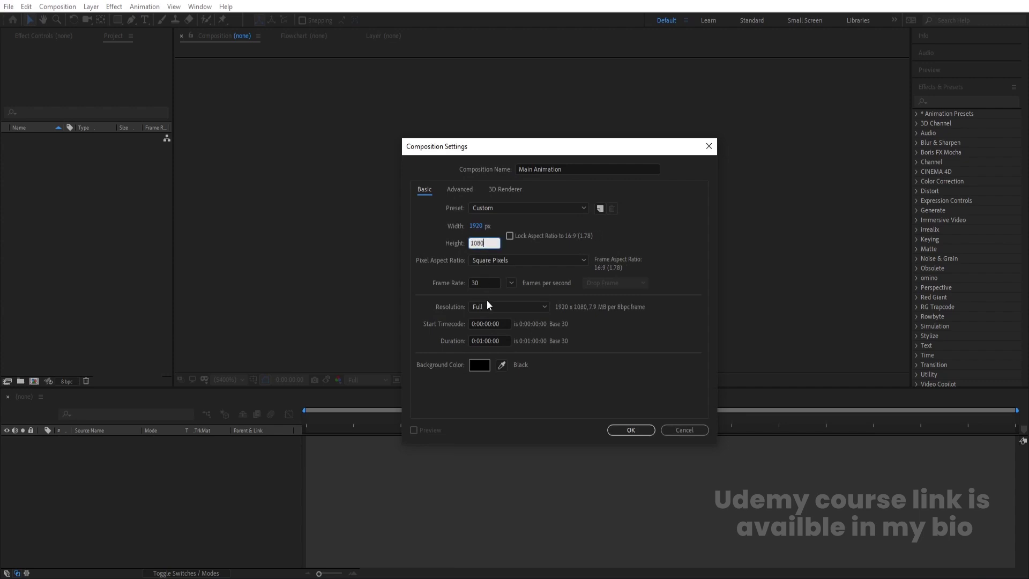
pyautogui.click(480, 340)
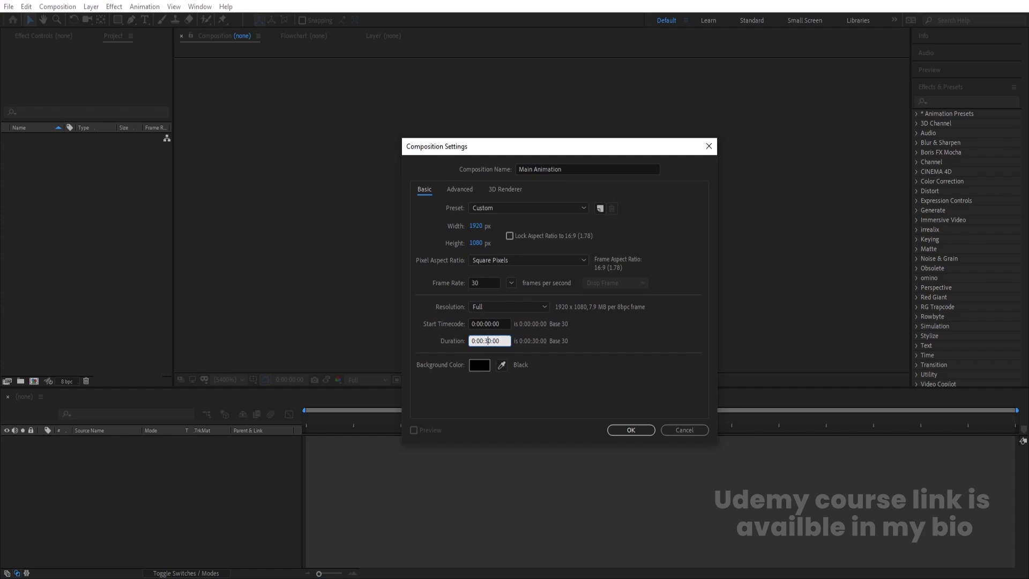
pyautogui.click(621, 349)
pyautogui.click(622, 429)
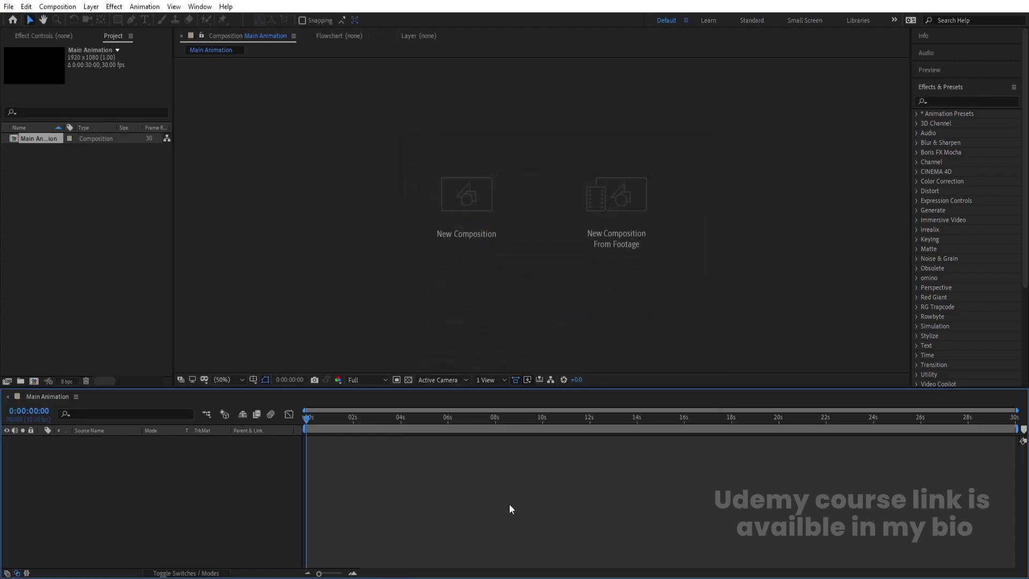
pyautogui.click(252, 380)
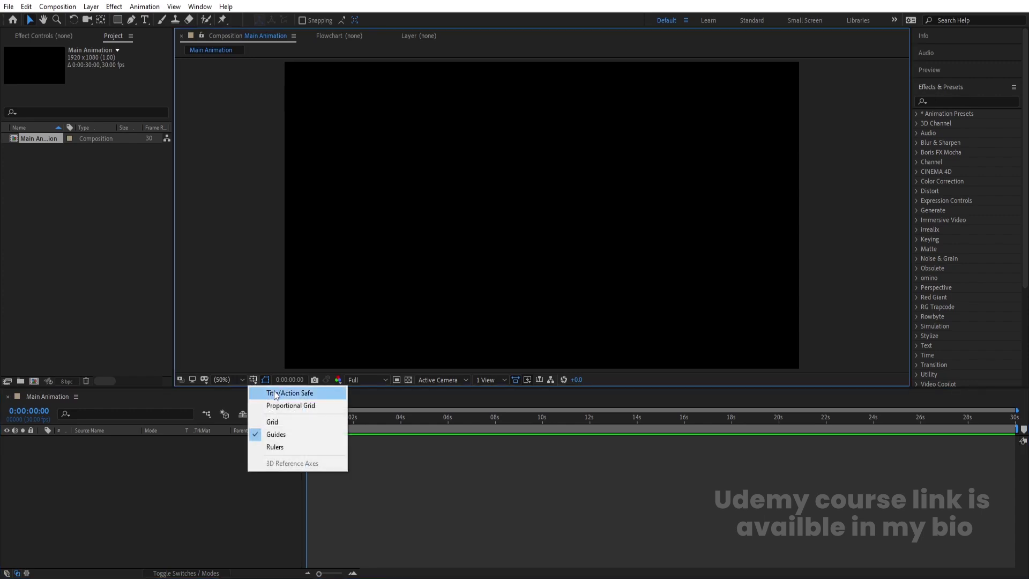
pyautogui.click(274, 394)
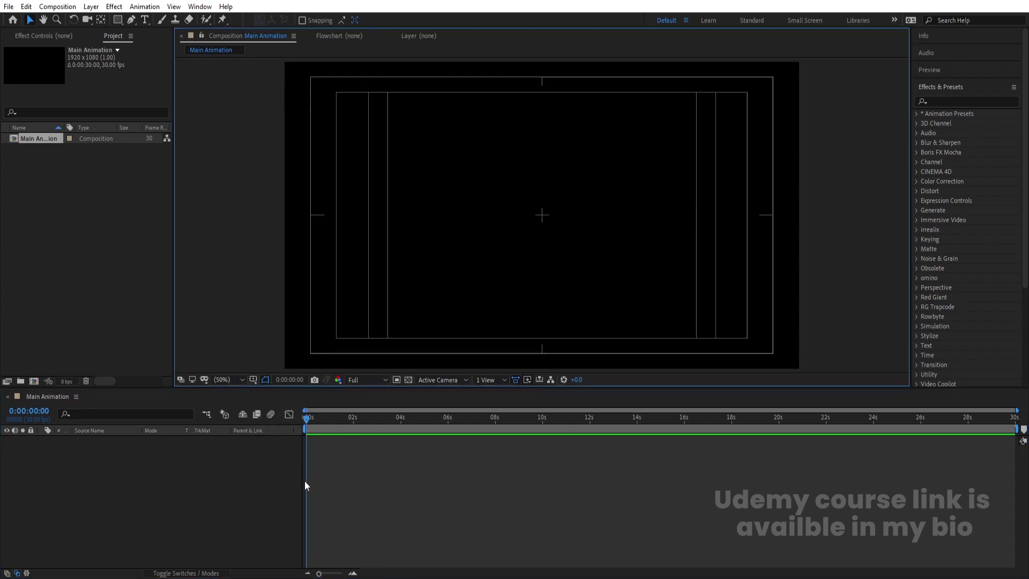
# Step: Create a second composition with its height set to 200 px
pyautogui.hotkey('ctrl', 'n')
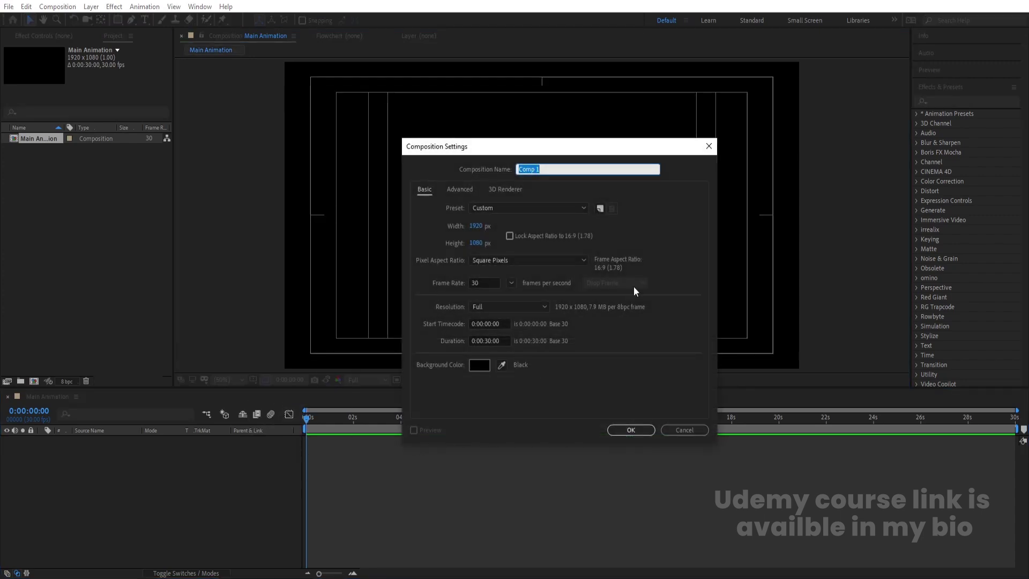
pyautogui.click(476, 243)
pyautogui.write('100')
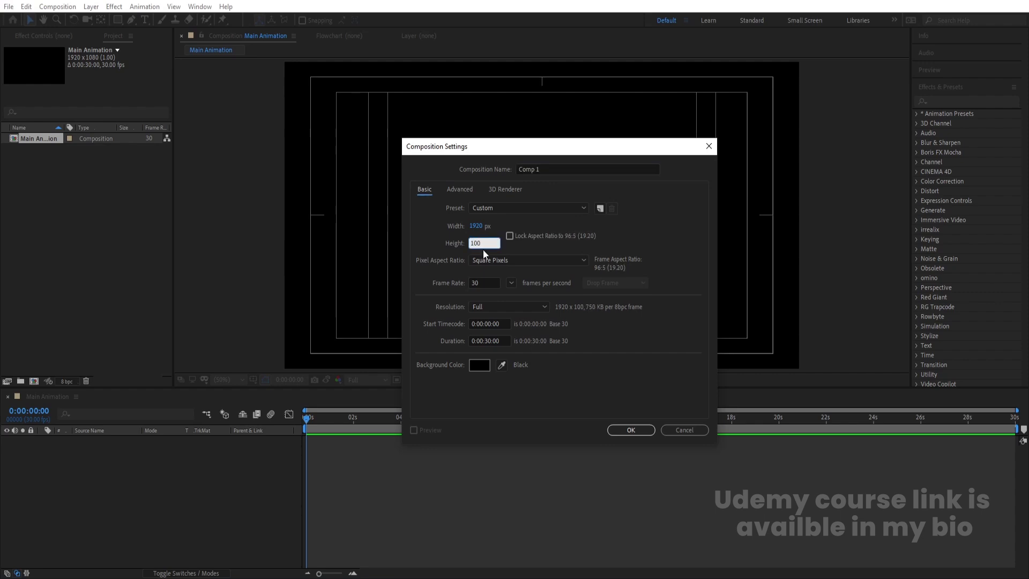
pyautogui.moveTo(483, 246); pyautogui.dragTo(445, 245)
pyautogui.write('200')
pyautogui.press('Return')
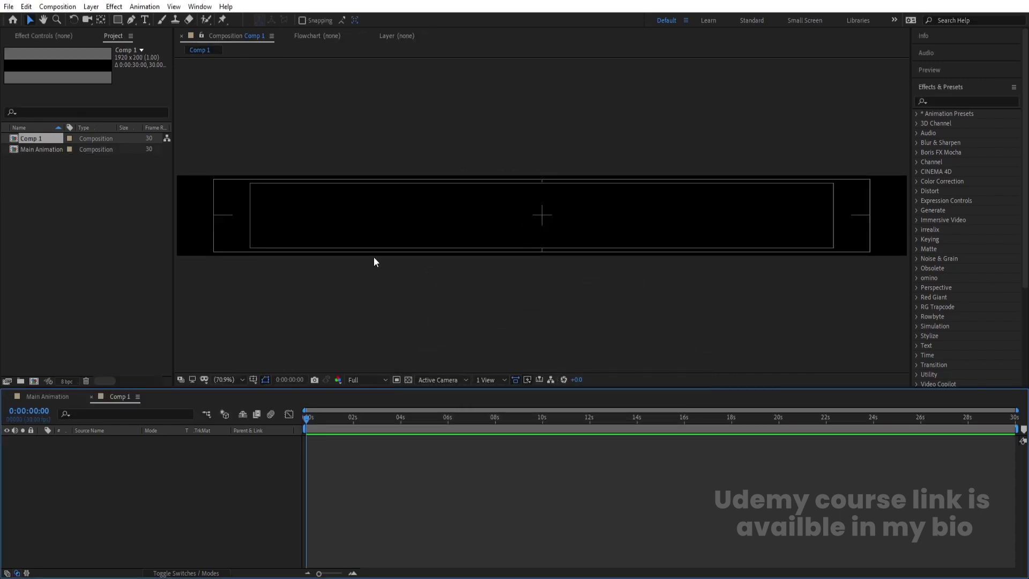
# Step: Set the second composition's width to 1000 px
pyautogui.hotkey('ctrl', 'k')
pyautogui.click(482, 225)
pyautogui.write('1000')
pyautogui.press('Return')
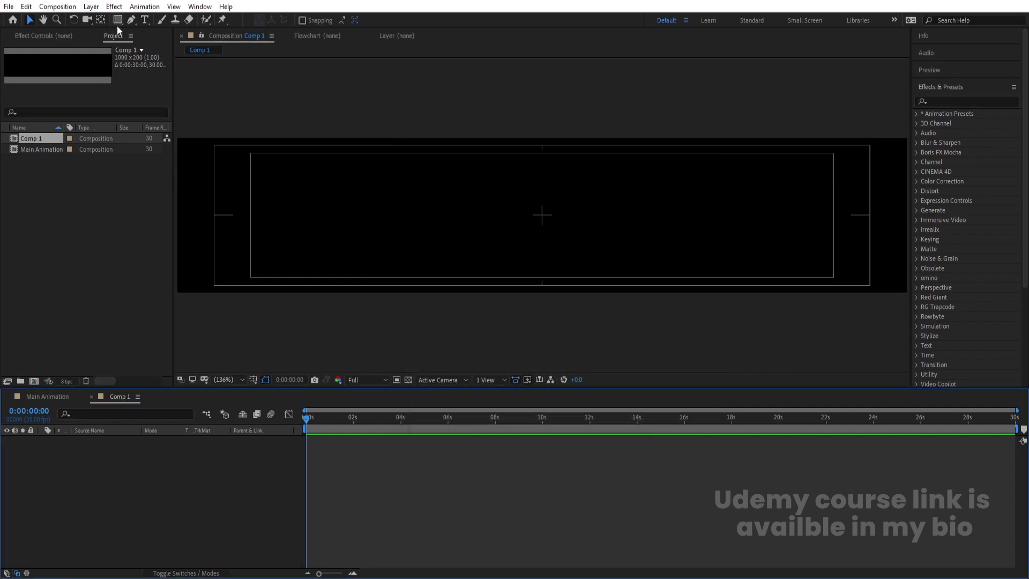
# Step: Draw a straight horizontal line along the composition's lower edge with the Pen tool and give it a white FFFFFF stroke
pyautogui.click(132, 21)
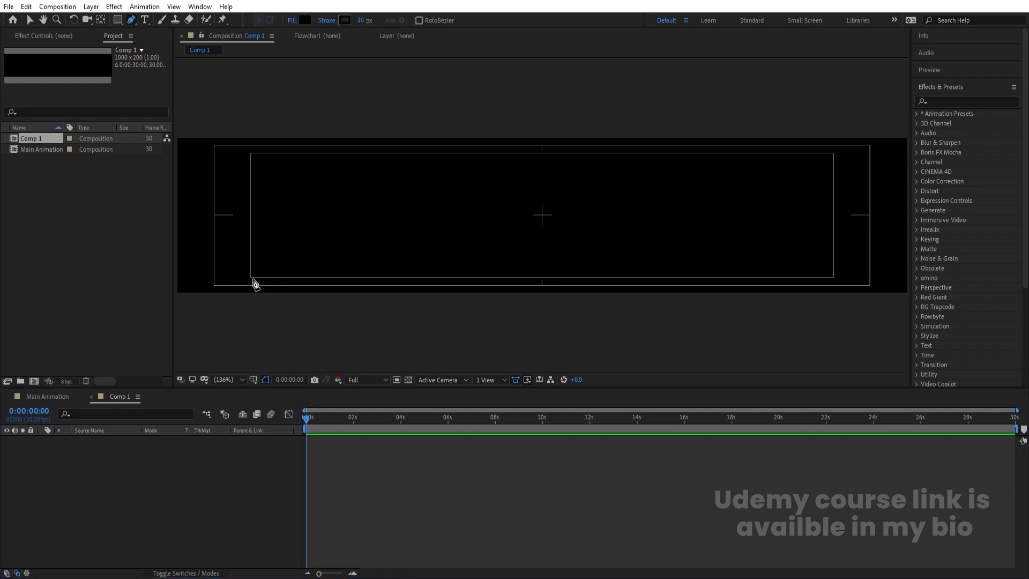
pyautogui.click(201, 275)
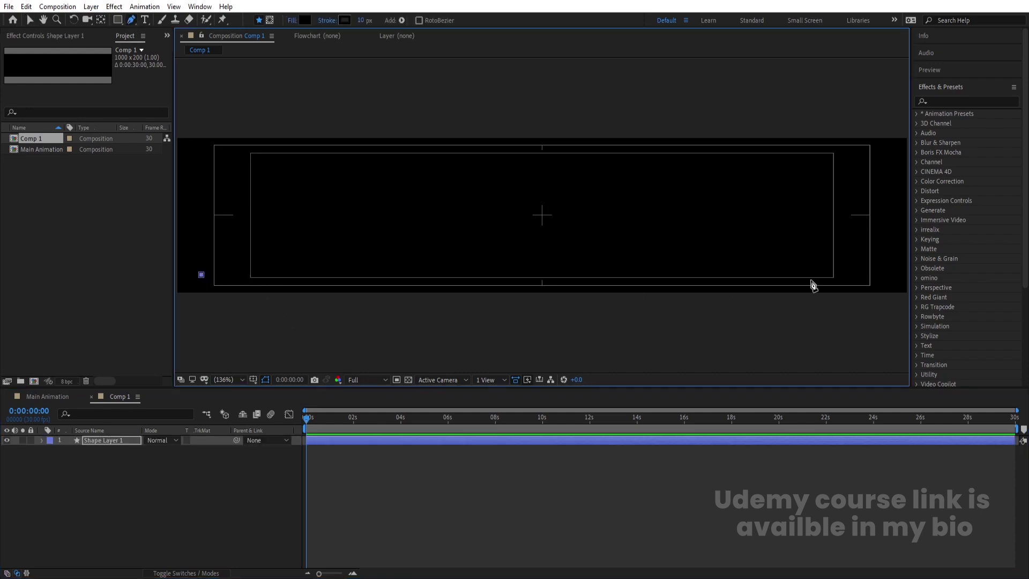
pyautogui.click(885, 275)
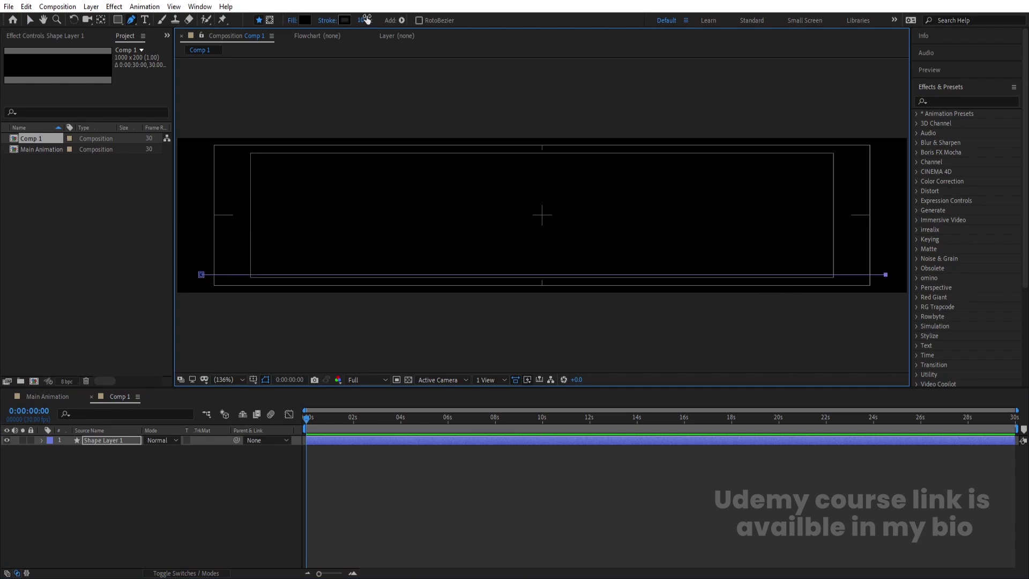
pyautogui.click(345, 20)
pyautogui.write('ffffff')
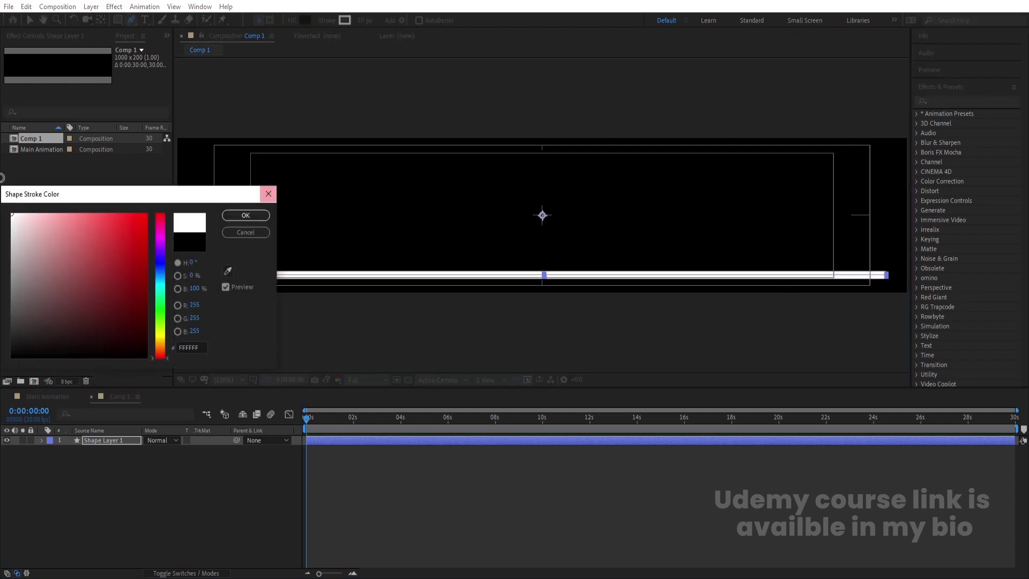
pyautogui.click(246, 215)
# Step: Remove the line's fill and set its stroke width to 20 px
pyautogui.click(290, 22)
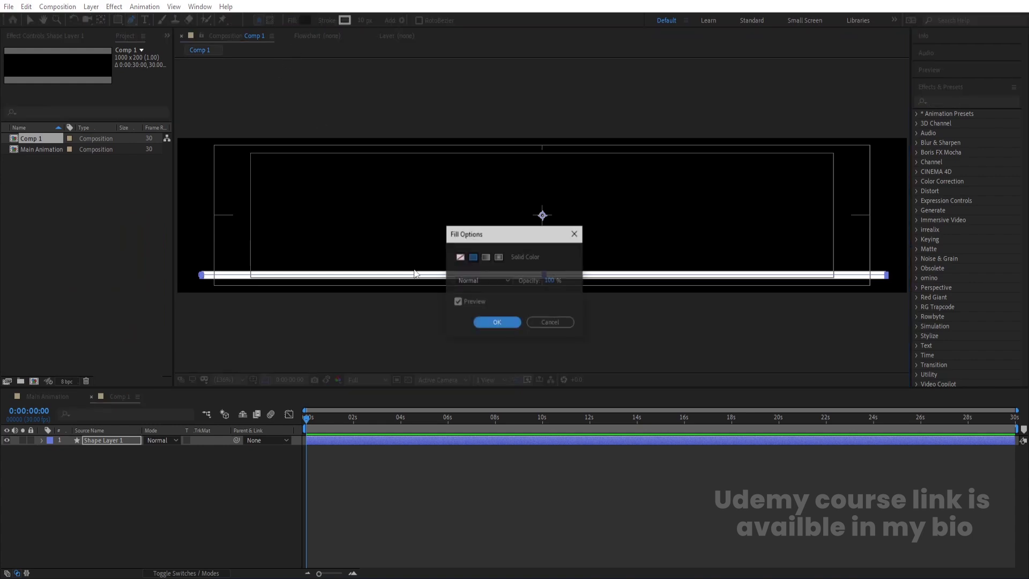
pyautogui.click(460, 257)
pyautogui.click(484, 325)
pyautogui.click(369, 21)
pyautogui.write('20')
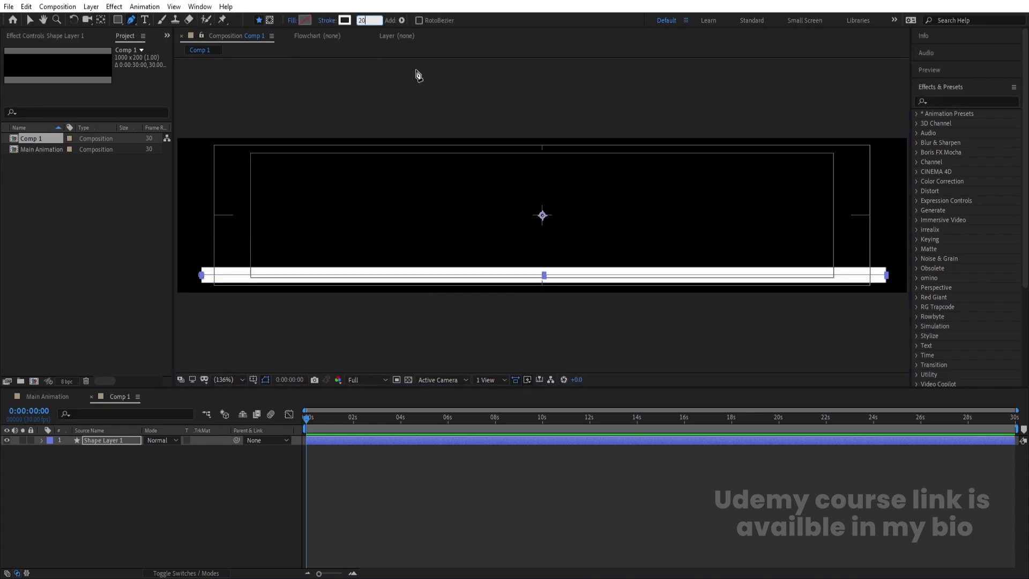
# Step: Centre the line layer's anchor point on the line and align the layer horizontally to the composition's centre
pyautogui.click(117, 533)
pyautogui.click(113, 439)
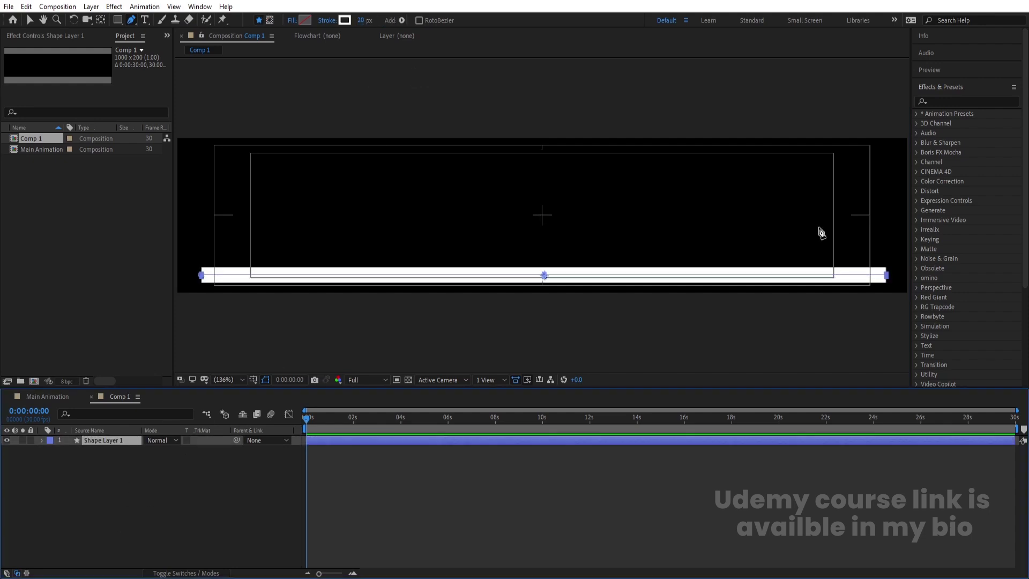
pyautogui.click(929, 87)
pyautogui.click(926, 104)
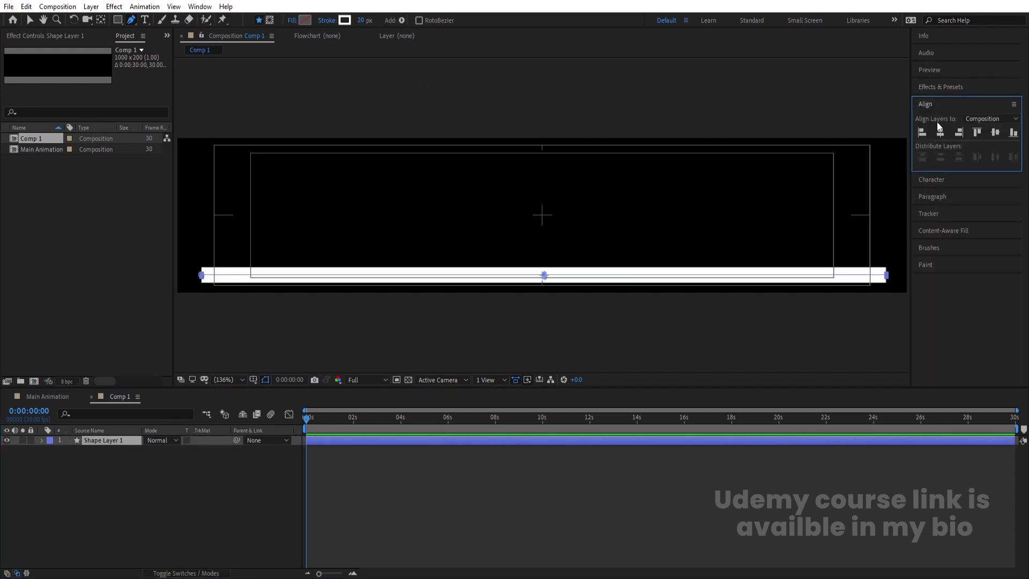
pyautogui.click(941, 133)
# Step: Give the line's stroke a Round Cap and deselect the layer
pyautogui.click(42, 441)
pyautogui.click(52, 450)
pyautogui.click(59, 460)
pyautogui.click(71, 479)
pyautogui.click(158, 528)
pyautogui.click(163, 551)
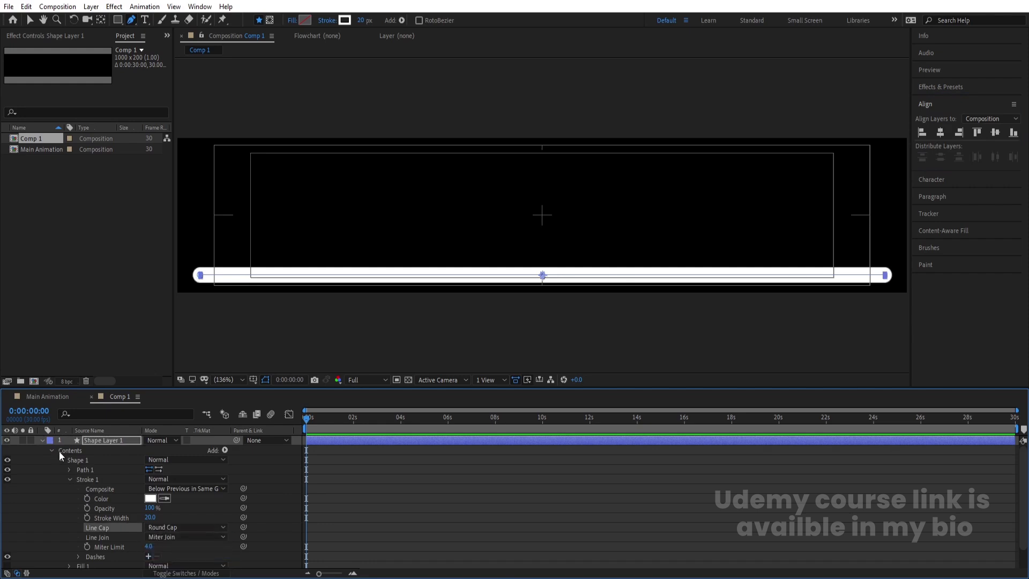
pyautogui.click(42, 440)
pyautogui.click(92, 487)
# Step: Draw an unfilled ellipse resting on the line near its left end and centre the new layer's anchor point
pyautogui.moveTo(118, 20); pyautogui.dragTo(148, 45)
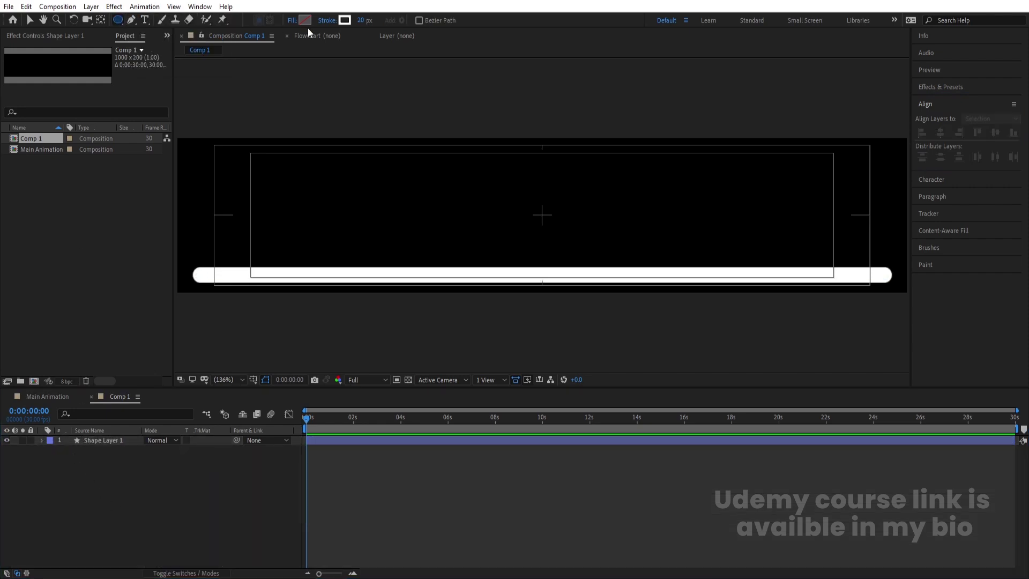
pyautogui.moveTo(266, 164); pyautogui.dragTo(359, 237)
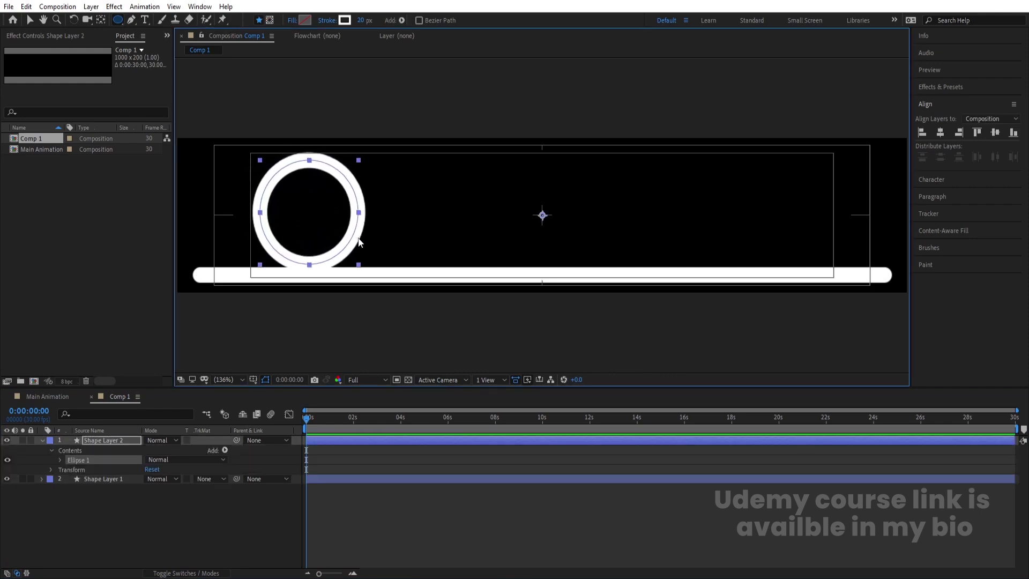
pyautogui.hotkey('ctrl', 'alt', 'Home')
pyautogui.click(134, 512)
# Step: Move the ellipse layer a little to the left, keeping it resting on the line
pyautogui.click(127, 440)
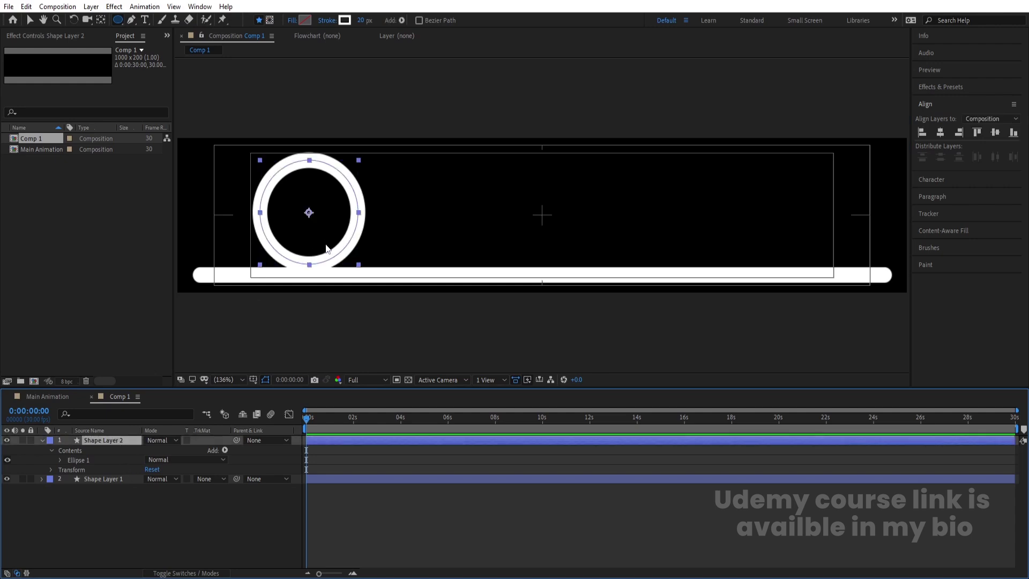
pyautogui.press('v')
pyautogui.moveTo(326, 248); pyautogui.dragTo(289, 252)
# Step: Add Trim Paths to the ellipse layer and set its End to 50% to leave a half circle
pyautogui.click(225, 450)
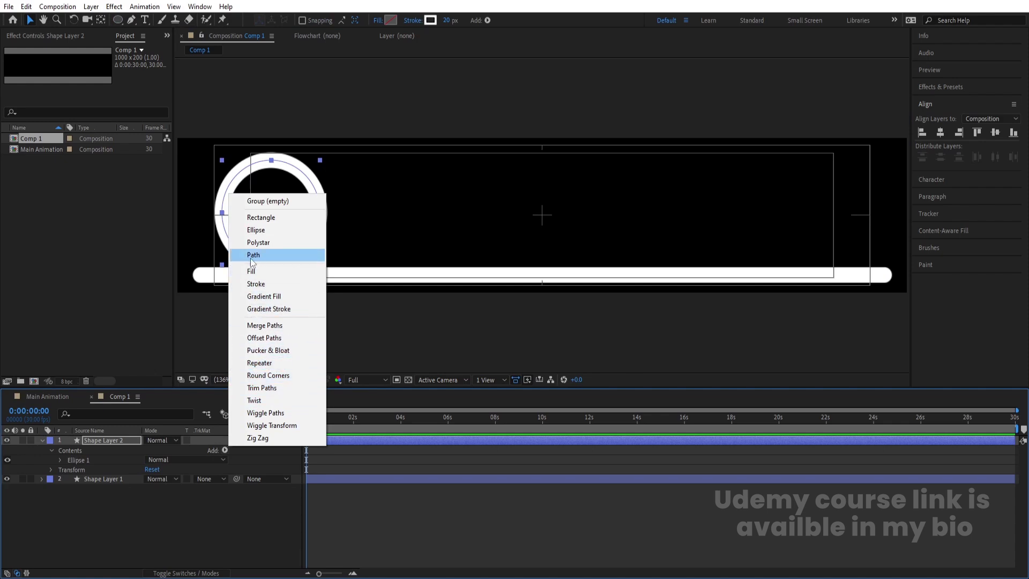
pyautogui.click(263, 388)
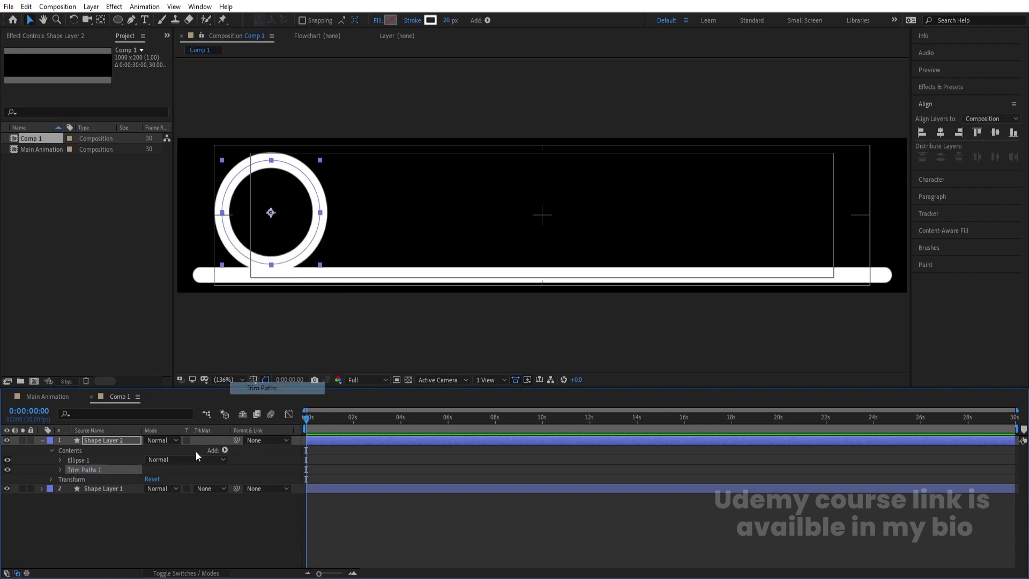
pyautogui.click(60, 469)
pyautogui.click(152, 488)
pyautogui.press('Return')
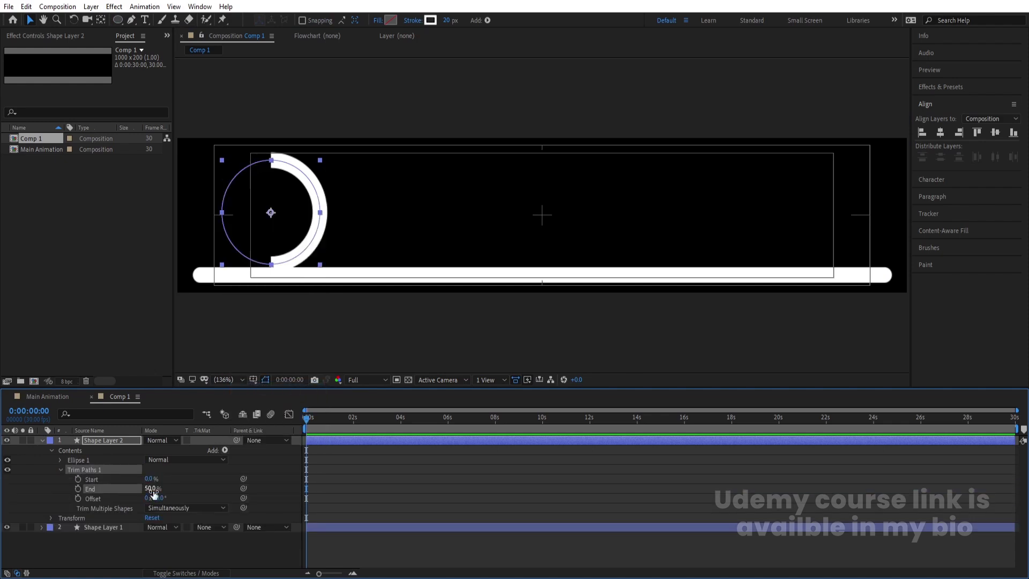
# Step: Give the half circle's stroke a Round Cap and collapse the layer's properties
pyautogui.click(60, 460)
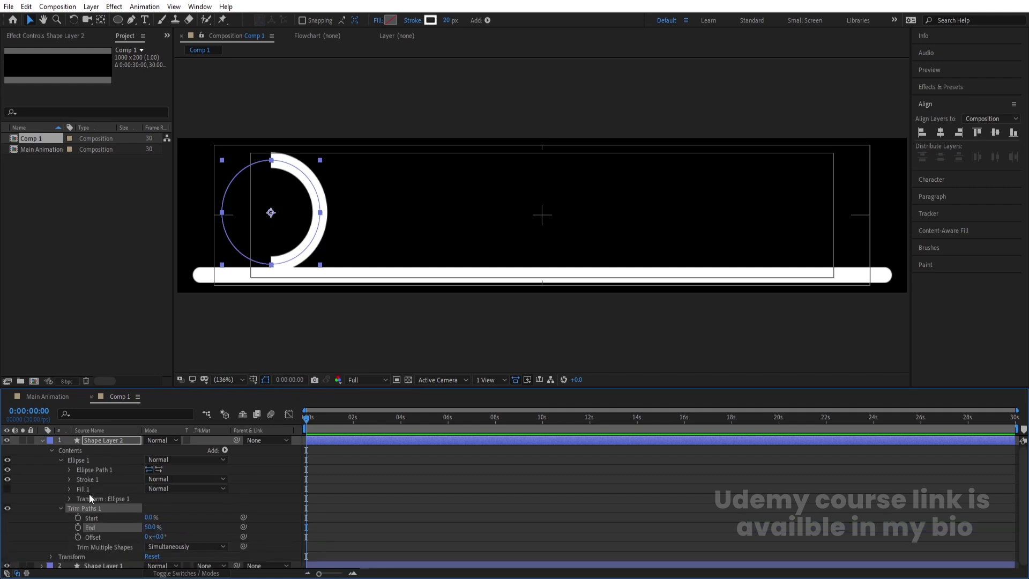
pyautogui.click(70, 479)
pyautogui.click(161, 528)
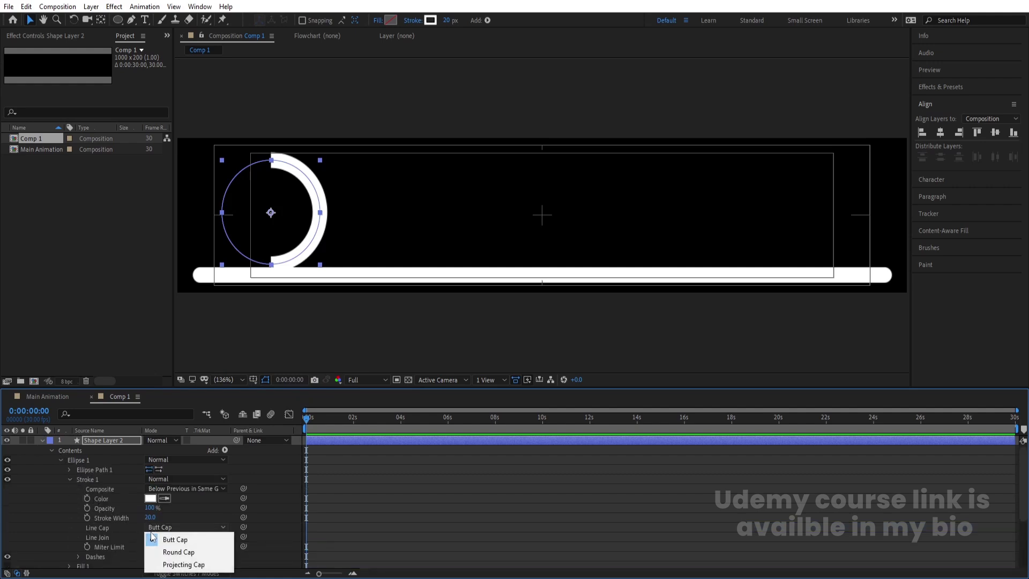
pyautogui.click(162, 552)
pyautogui.click(324, 492)
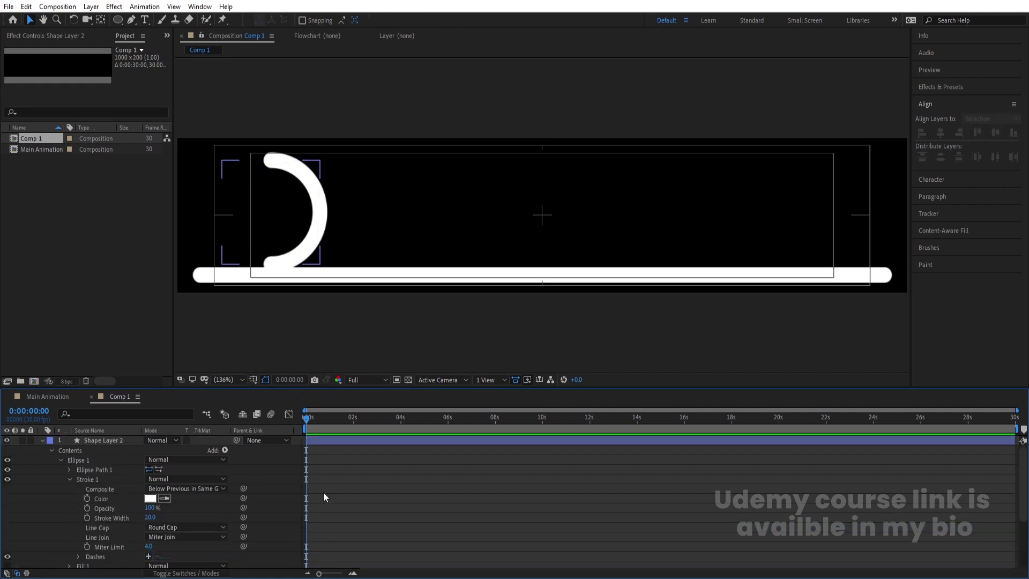
pyautogui.press('u')
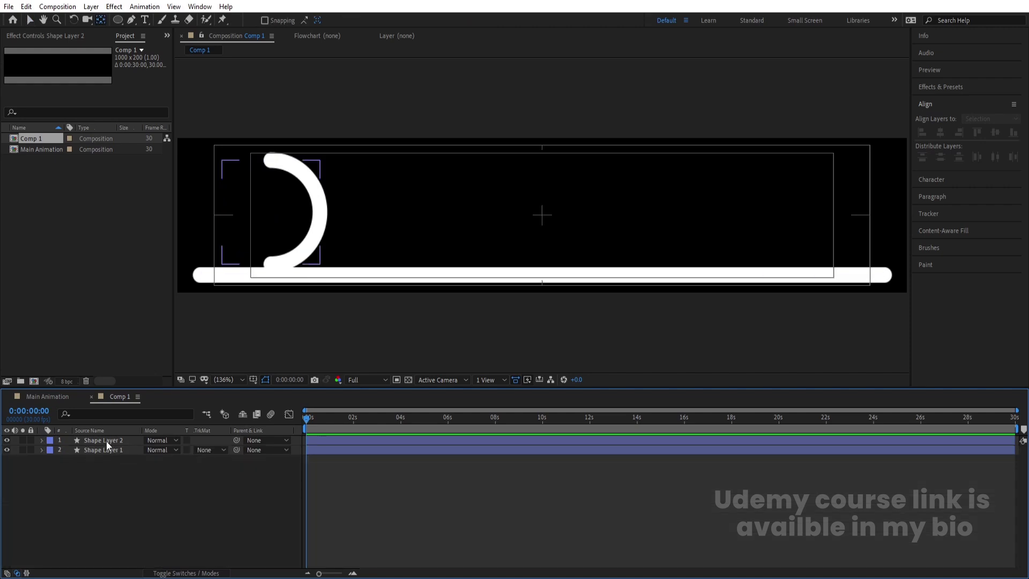
# Step: Rotate the half-circle layer to 90° so that its opening faces upward
pyautogui.click(106, 440)
pyautogui.press('r')
pyautogui.moveTo(160, 450); pyautogui.dragTo(177, 455)
pyautogui.click(159, 450)
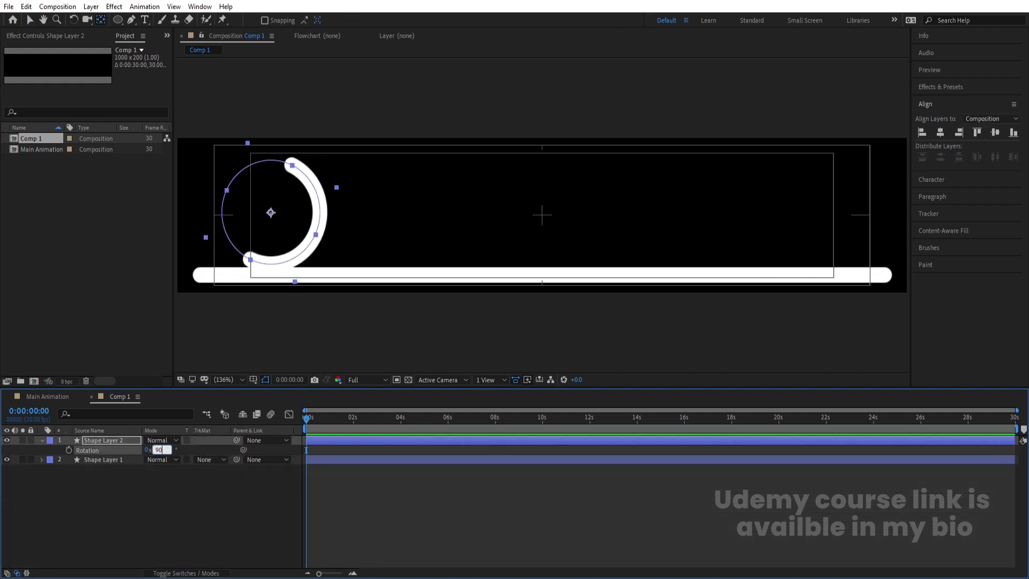
pyautogui.press('Return')
pyautogui.click(143, 510)
# Step: Move the U-shaped arc further left so that it sits just inside the line's left end
pyautogui.click(113, 438)
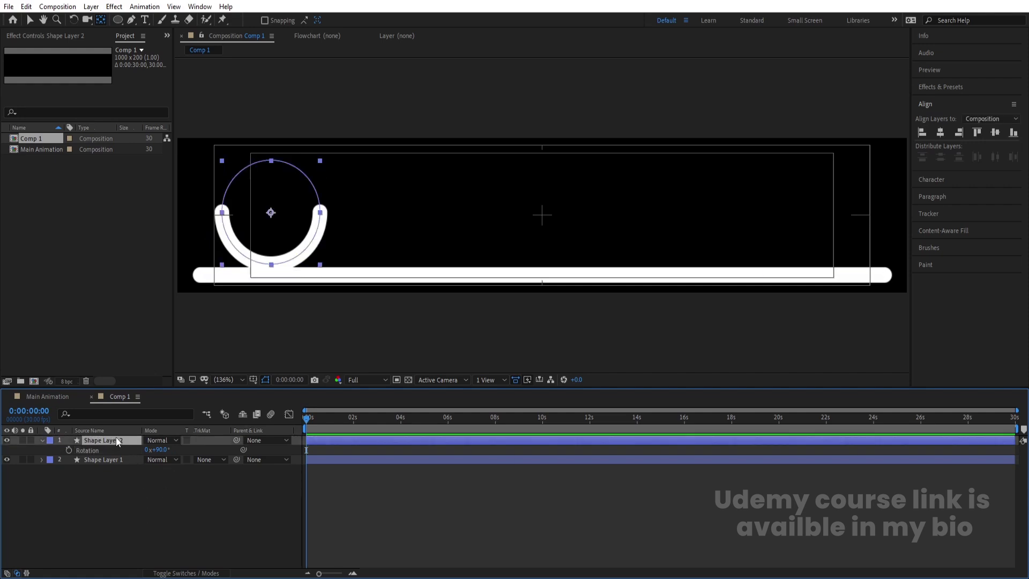
pyautogui.click(263, 238)
pyautogui.press('v')
pyautogui.moveTo(287, 238); pyautogui.dragTo(272, 236)
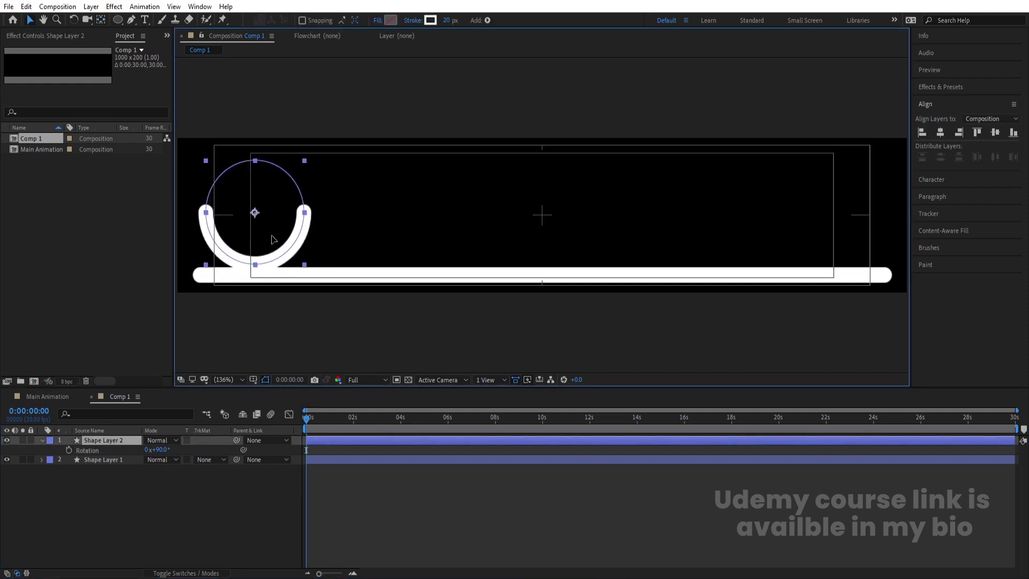
pyautogui.click(124, 536)
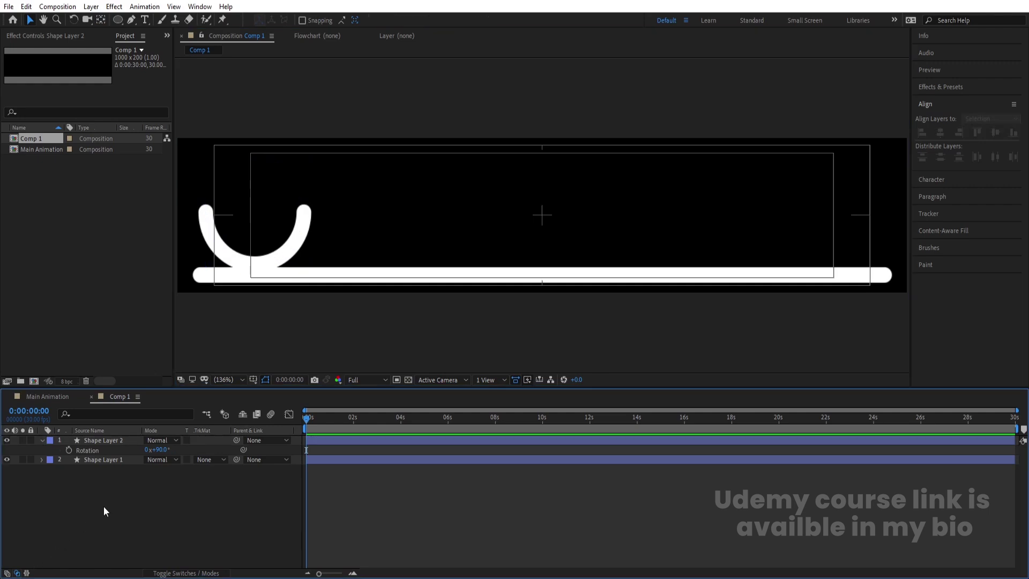
pyautogui.click(107, 442)
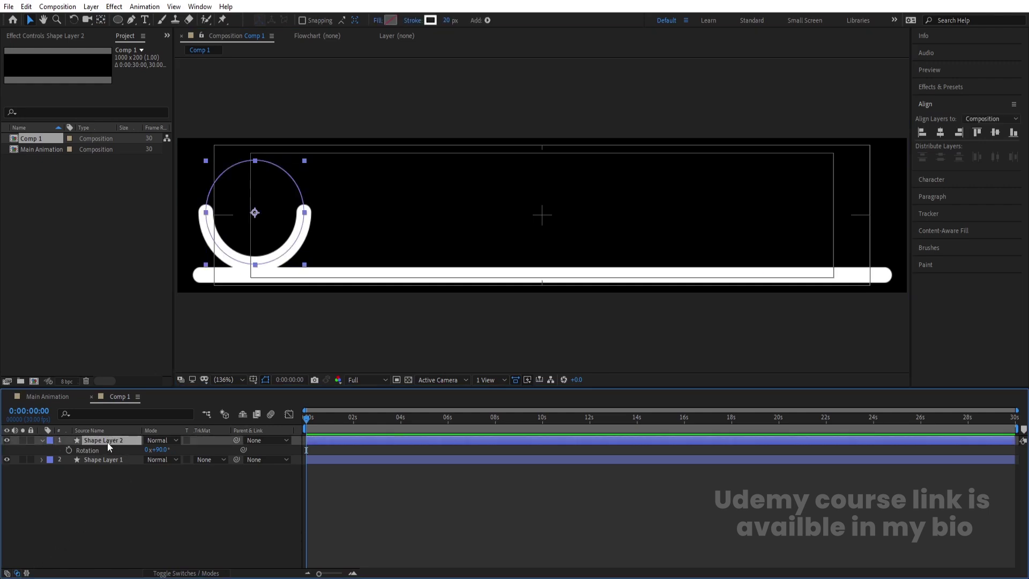
# Step: Duplicate the U-shaped arc layer and place the copy just inside the line's right end
pyautogui.hotkey('ctrl', 'd')
pyautogui.moveTo(259, 238); pyautogui.dragTo(839, 238)
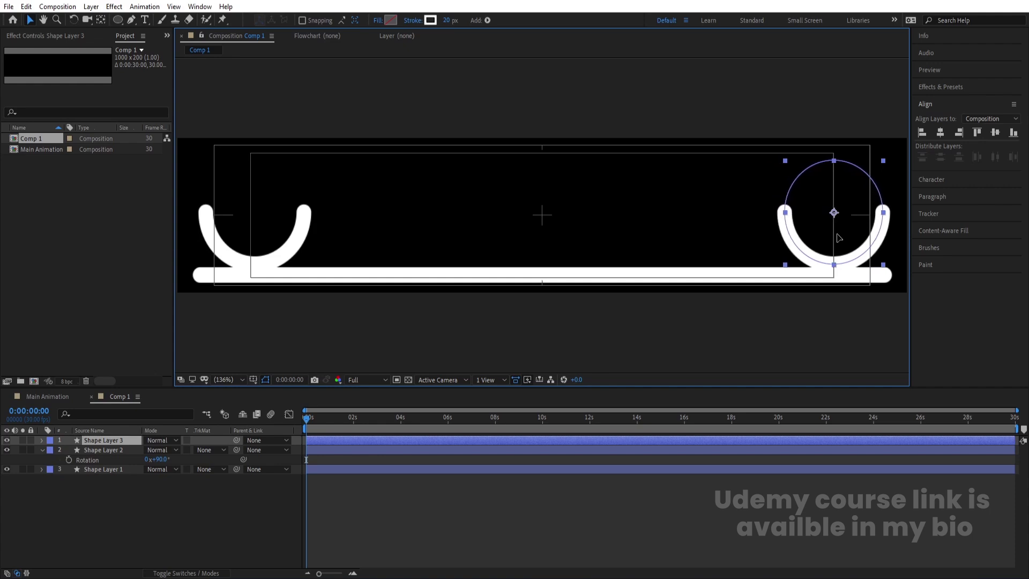
pyautogui.click(171, 517)
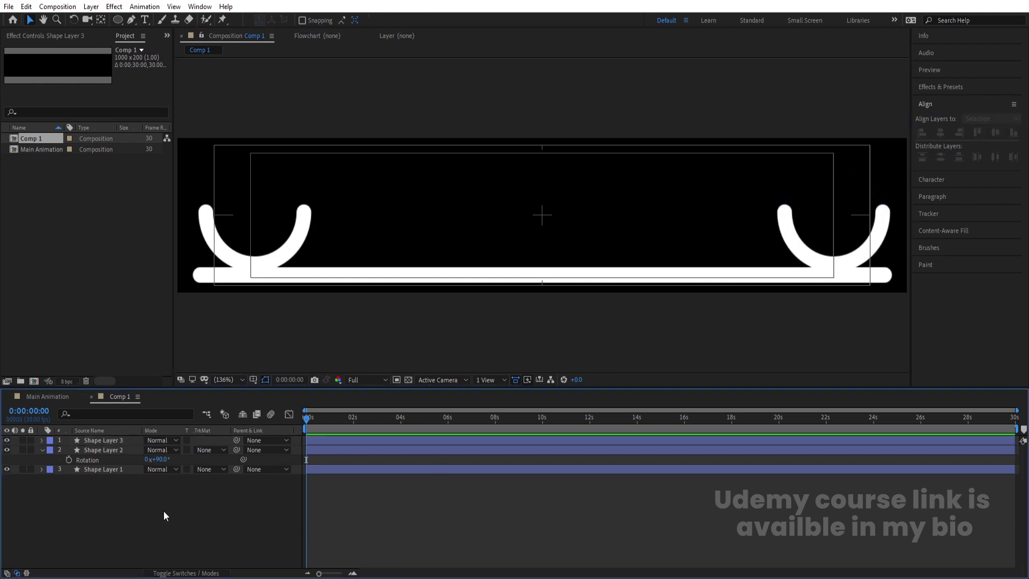
# Step: Delete Trim Paths from the copied arc layer to restore its full ring, and collapse all layer properties
pyautogui.click(105, 442)
pyautogui.click(40, 441)
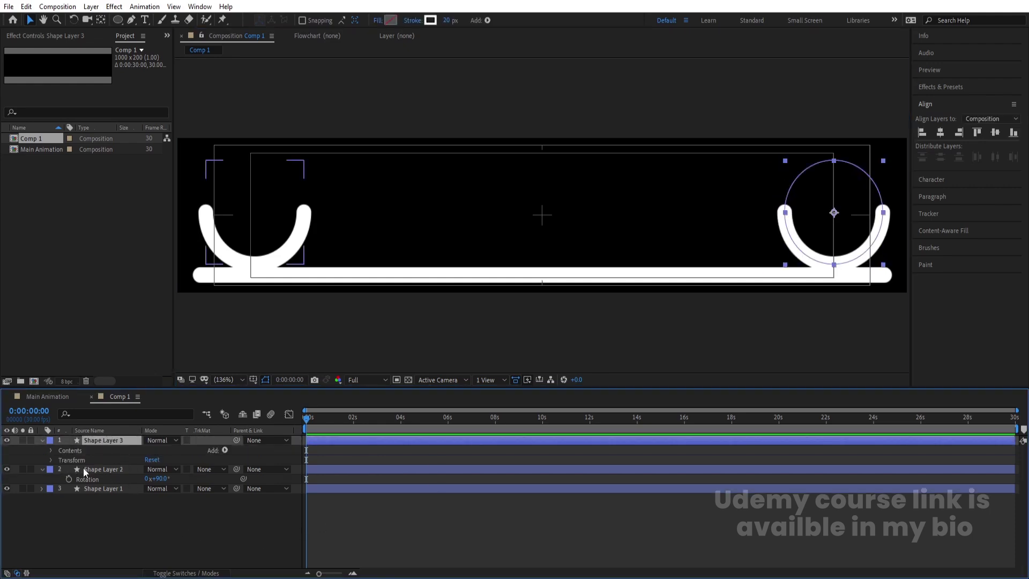
pyautogui.click(51, 450)
pyautogui.click(86, 468)
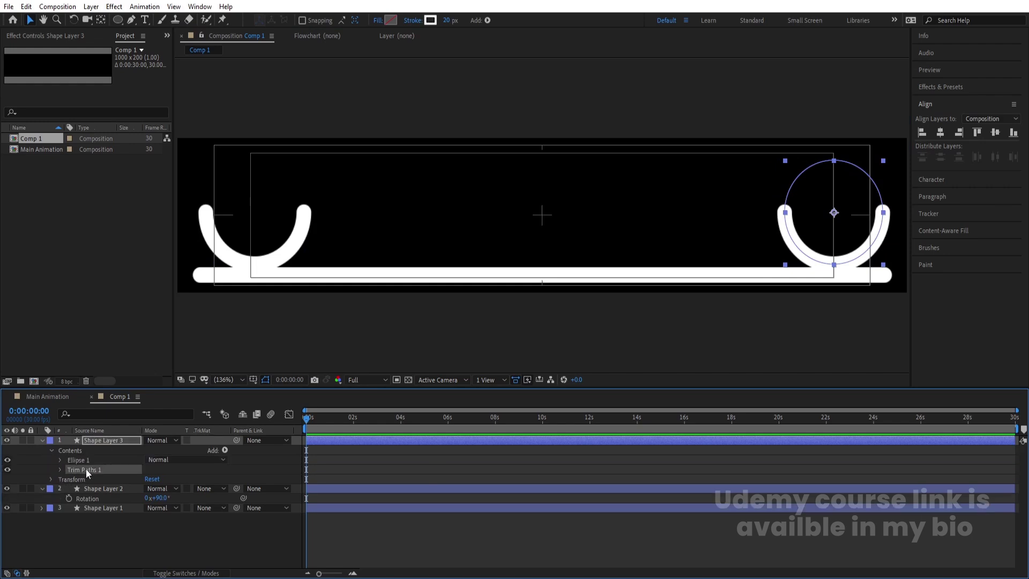
pyautogui.press('End')
pyautogui.press('Delete')
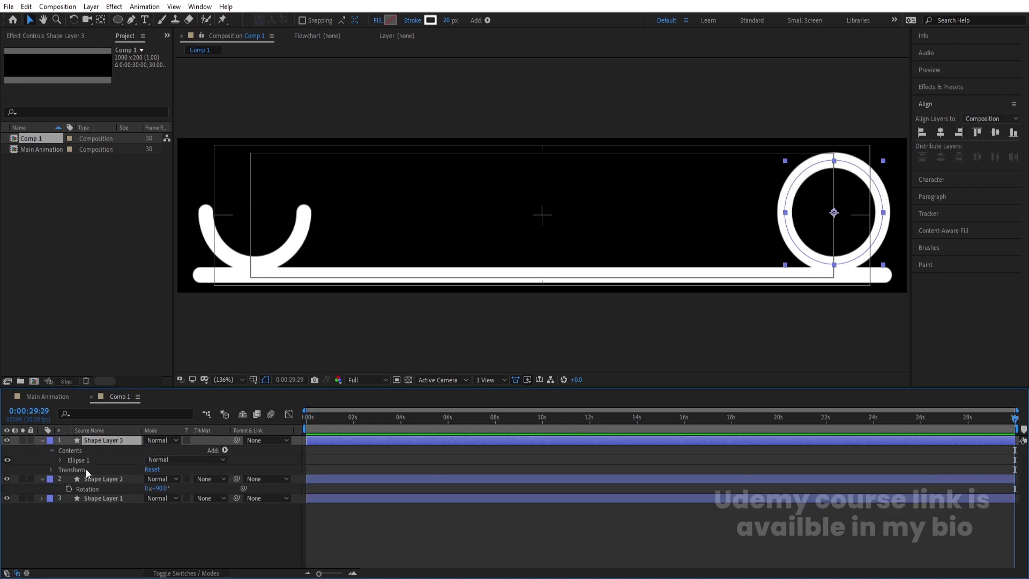
pyautogui.click(102, 537)
pyautogui.press('u')
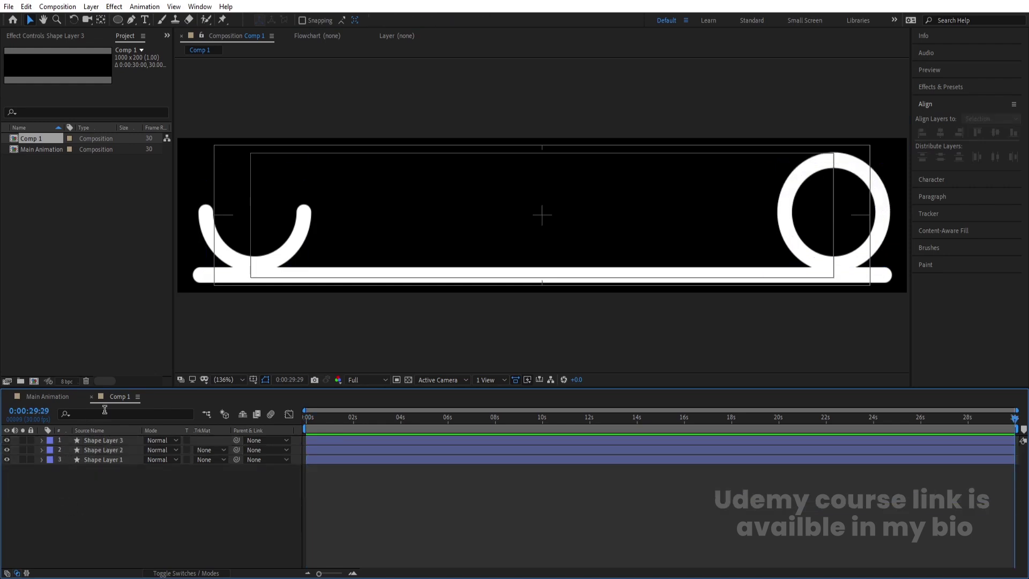
# Step: Rename the current composition to Holder
pyautogui.hotkey('ctrl', 'k')
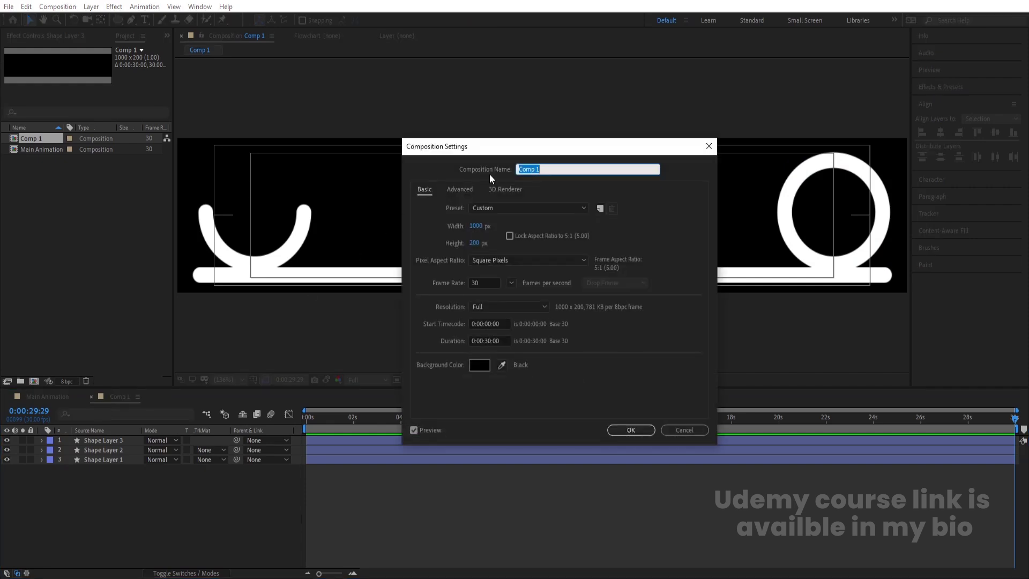
pyautogui.write('Holder')
pyautogui.press('Return')
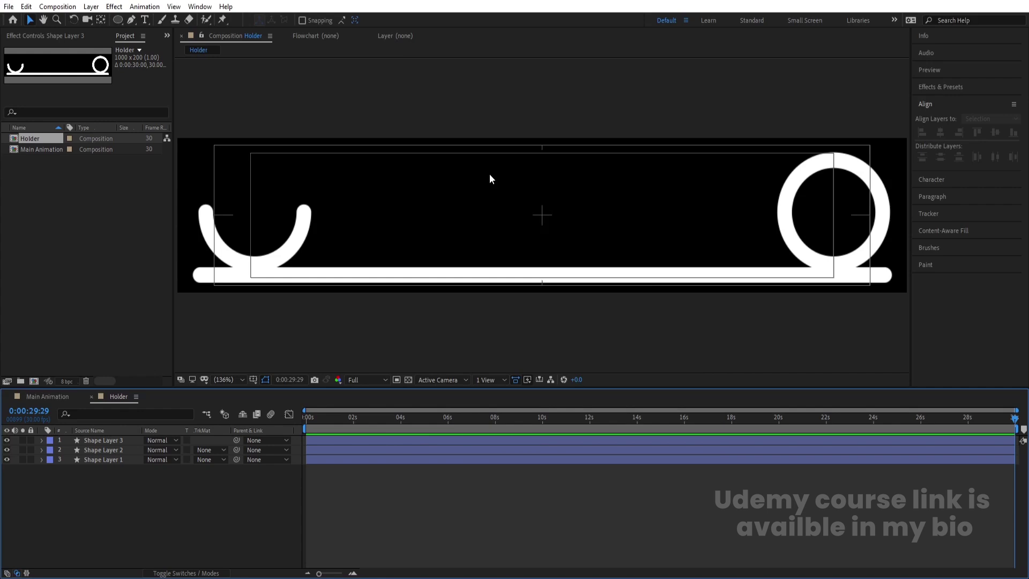
# Step: Add the Holder composition to Main Animation and move its anchor point to the centre of the ring
pyautogui.click(70, 399)
pyautogui.moveTo(37, 138); pyautogui.dragTo(156, 464)
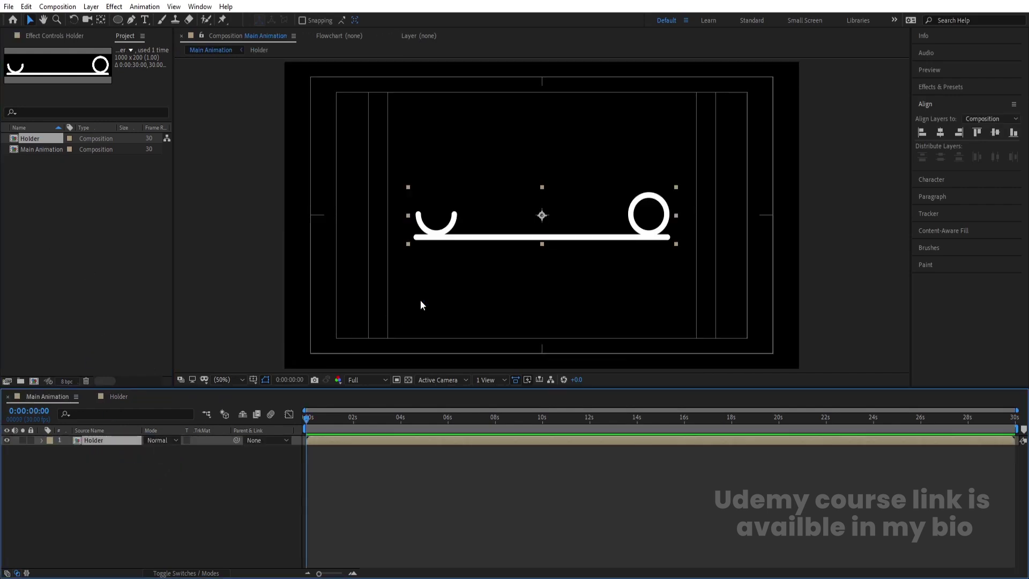
pyautogui.press('Num_Lock')
pyautogui.press('y')
pyautogui.moveTo(542, 216); pyautogui.dragTo(648, 214)
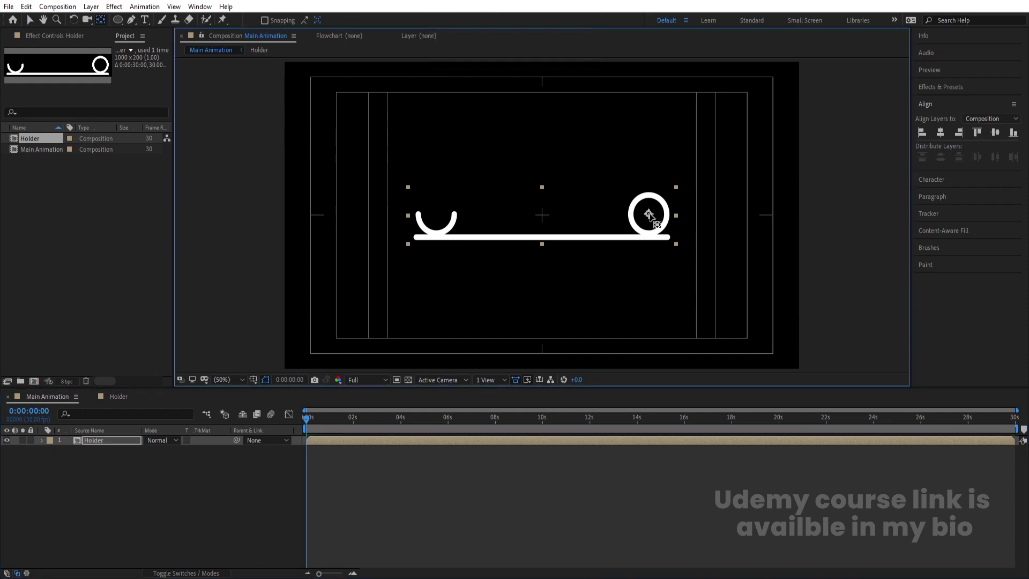
# Step: Scale the Holder layer to 70% and move it to the upper left of the frame
pyautogui.press('s')
pyautogui.moveTo(163, 450); pyautogui.dragTo(148, 450)
pyautogui.press('v')
pyautogui.moveTo(481, 236); pyautogui.dragTo(339, 133)
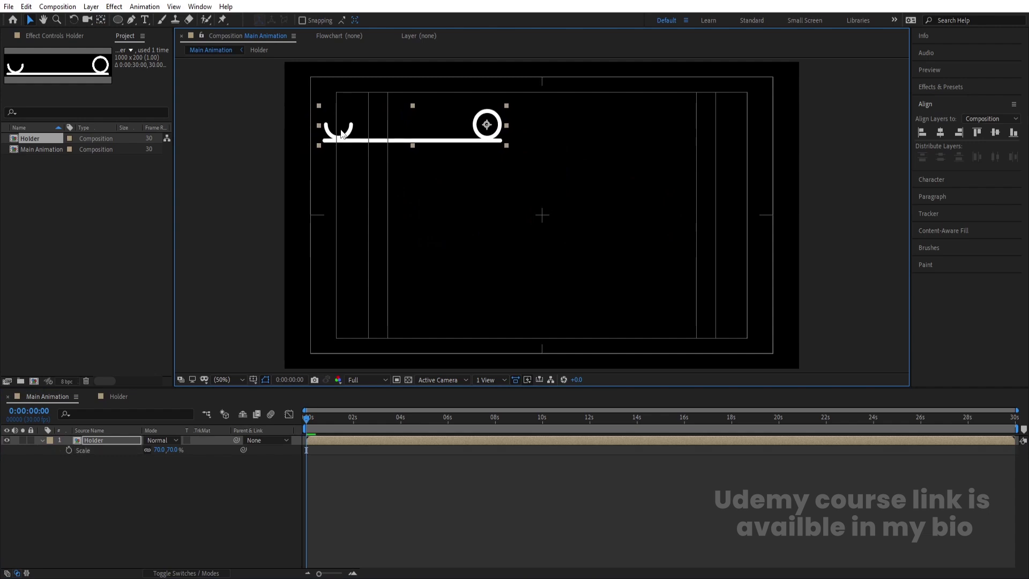
# Step: Try rotating the Holder layer about its ring, then undo the rotation
pyautogui.click(123, 508)
pyautogui.click(105, 443)
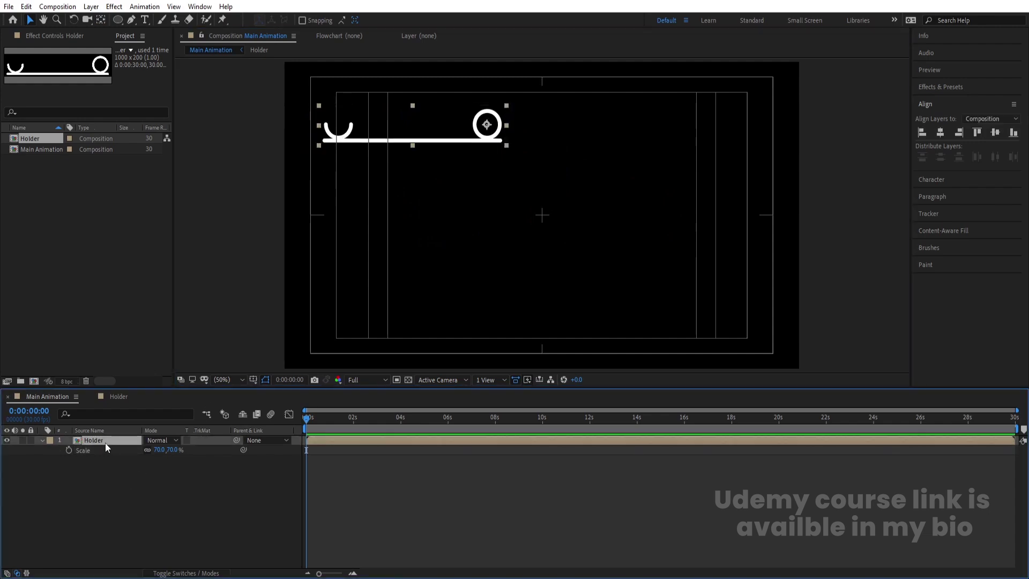
pyautogui.press('r')
pyautogui.moveTo(164, 450); pyautogui.dragTo(252, 440)
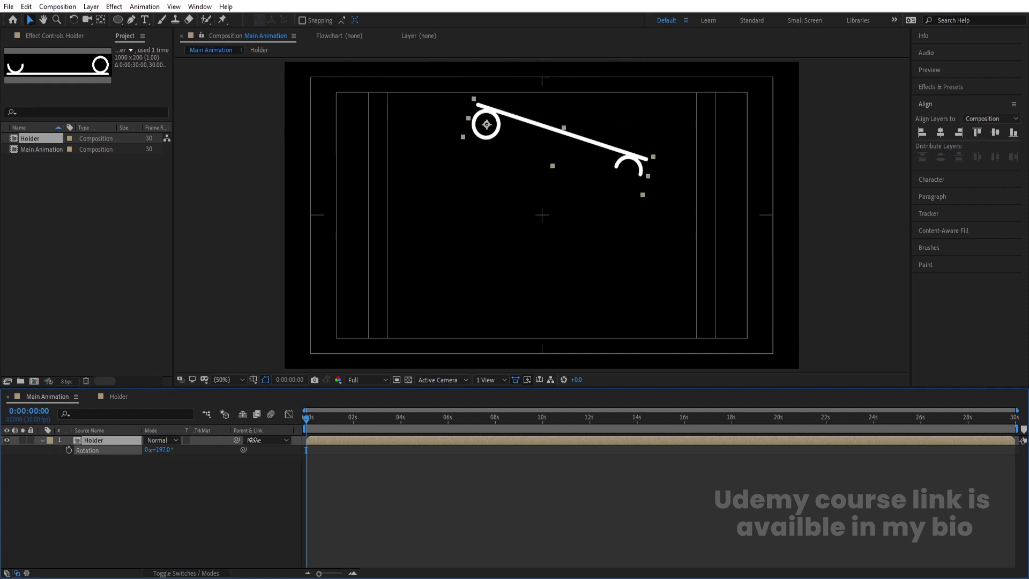
pyautogui.hotkey('ctrl', 'z')
# Step: Set the Holder layer's scale to 50% and move it slightly down
pyautogui.press('s')
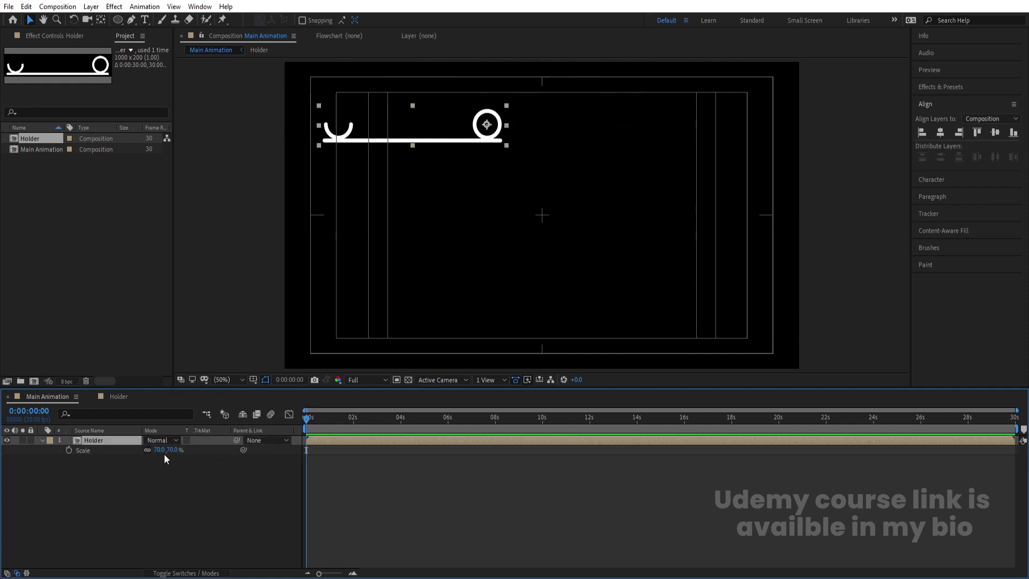
pyautogui.click(161, 451)
pyautogui.write('50')
pyautogui.press('Return')
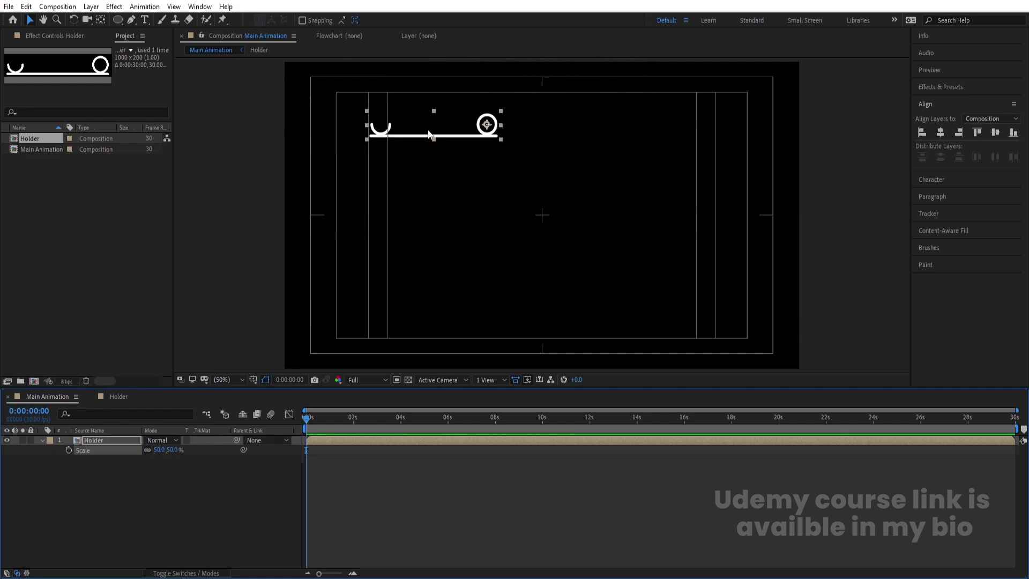
pyautogui.moveTo(407, 132)
pyautogui.mouseDown()
pyautogui.moveTo(379, 135)
pyautogui.moveTo(403, 150)
pyautogui.mouseUp()
pyautogui.moveTo(403, 151); pyautogui.dragTo(404, 152)
# Step: Test the rotation of the resized Holder layer and undo it
pyautogui.press('r')
pyautogui.moveTo(156, 449); pyautogui.dragTo(268, 446)
pyautogui.hotkey('ctrl', 'z')
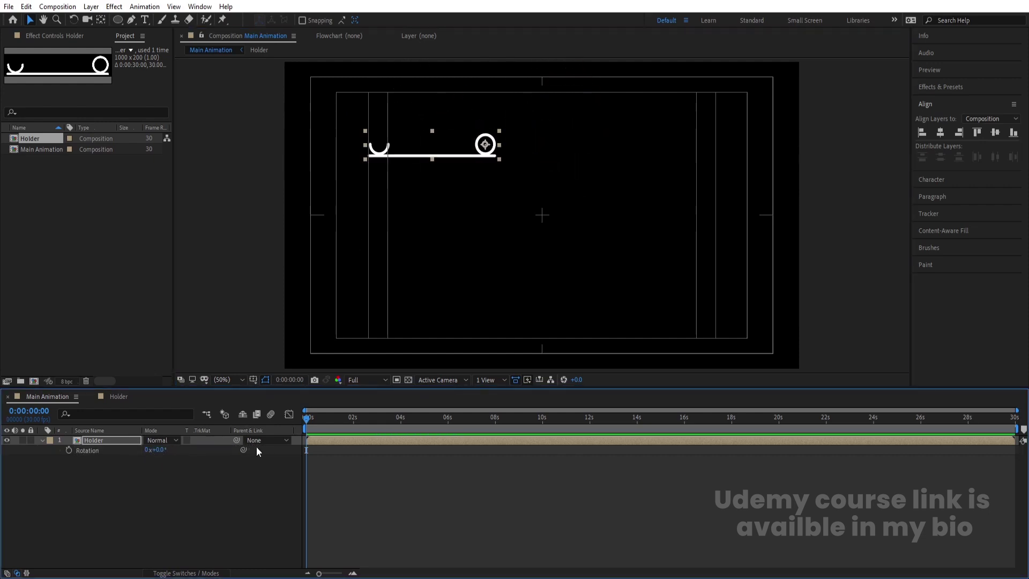
# Step: Set up the Ellipse tool with no stroke and a solid white FFFFFF fill, with no layer selected
pyautogui.click(91, 503)
pyautogui.click(118, 20)
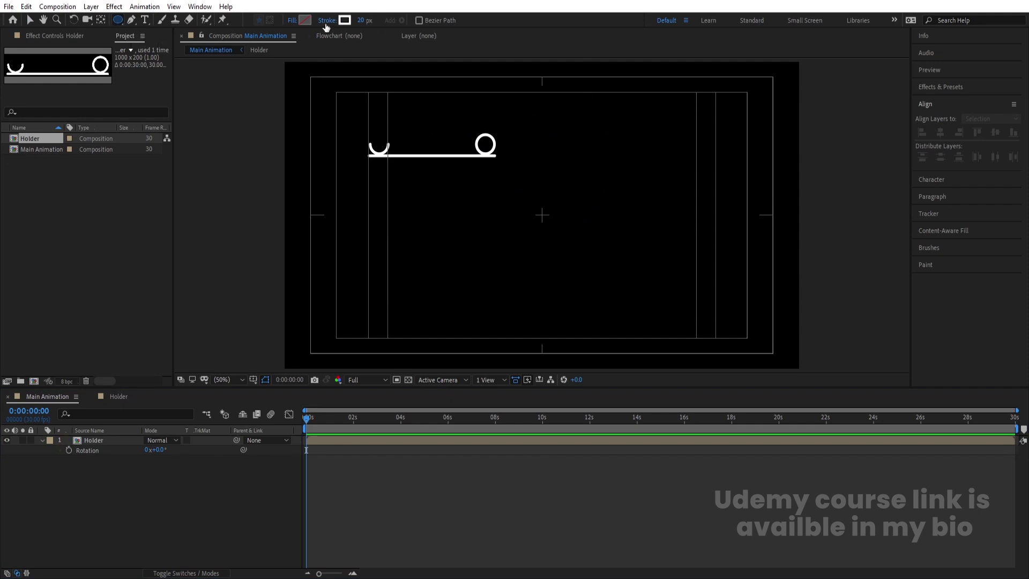
pyautogui.click(325, 22)
pyautogui.click(461, 257)
pyautogui.click(496, 320)
pyautogui.click(305, 20)
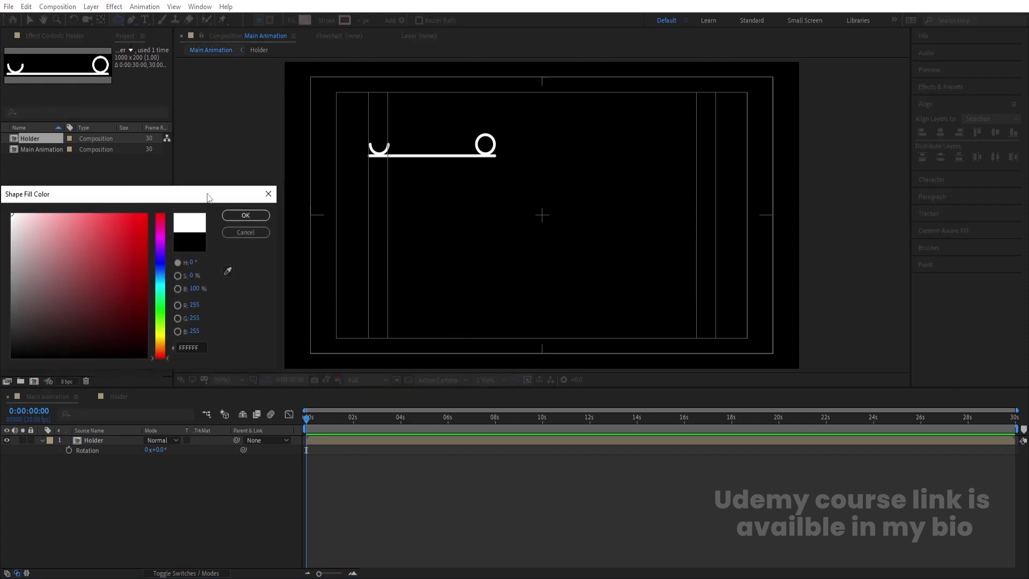
pyautogui.click(246, 215)
# Step: Draw a small white filled circle just above the opening of the Holder's U-shaped arc
pyautogui.press('.')
pyautogui.press('.')
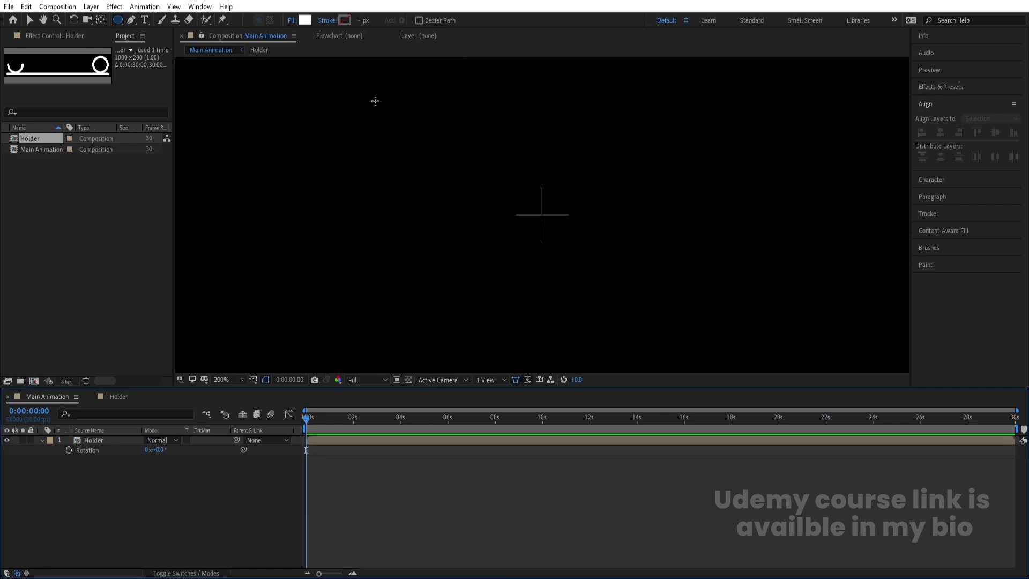
pyautogui.moveTo(452, 209); pyautogui.dragTo(668, 294)
pyautogui.click(189, 470)
pyautogui.moveTo(497, 200); pyautogui.dragTo(553, 257)
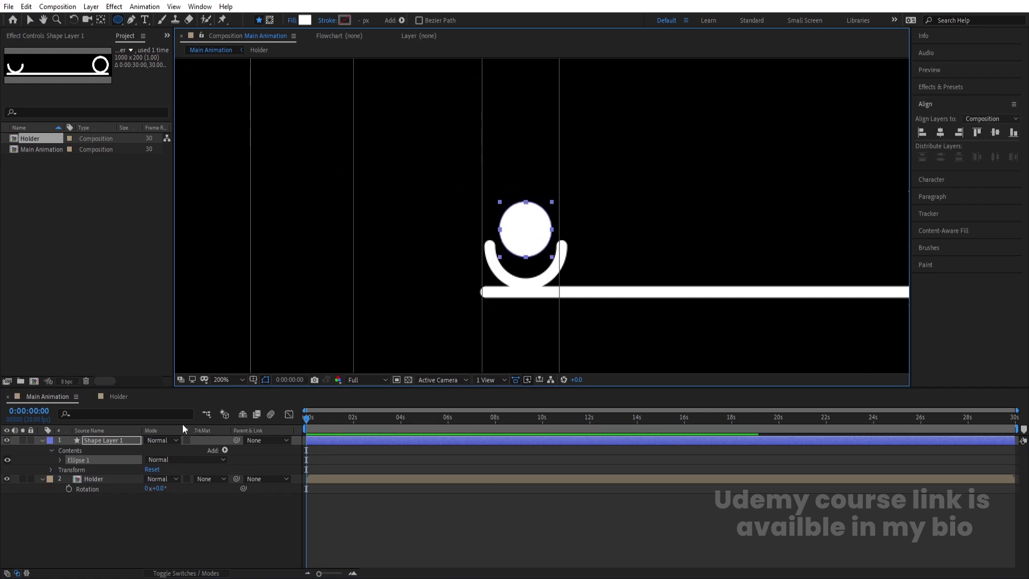
# Step: Nudge the white circle down until it sits inside the U-shaped arc with a thin gap, and collapse the layer properties
pyautogui.click(75, 513)
pyautogui.click(113, 440)
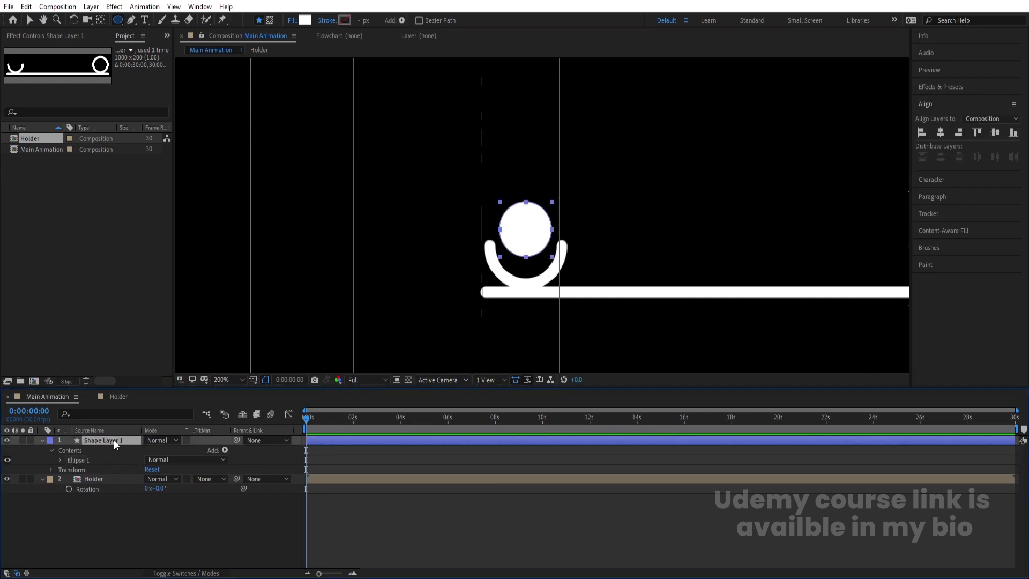
pyautogui.press('Down')
pyautogui.press('Down')
pyautogui.press('Down')
pyautogui.press('Down')
pyautogui.press('Down')
pyautogui.press('Down')
pyautogui.press('Down')
pyautogui.press('Down')
pyautogui.press('Down')
pyautogui.press('Down')
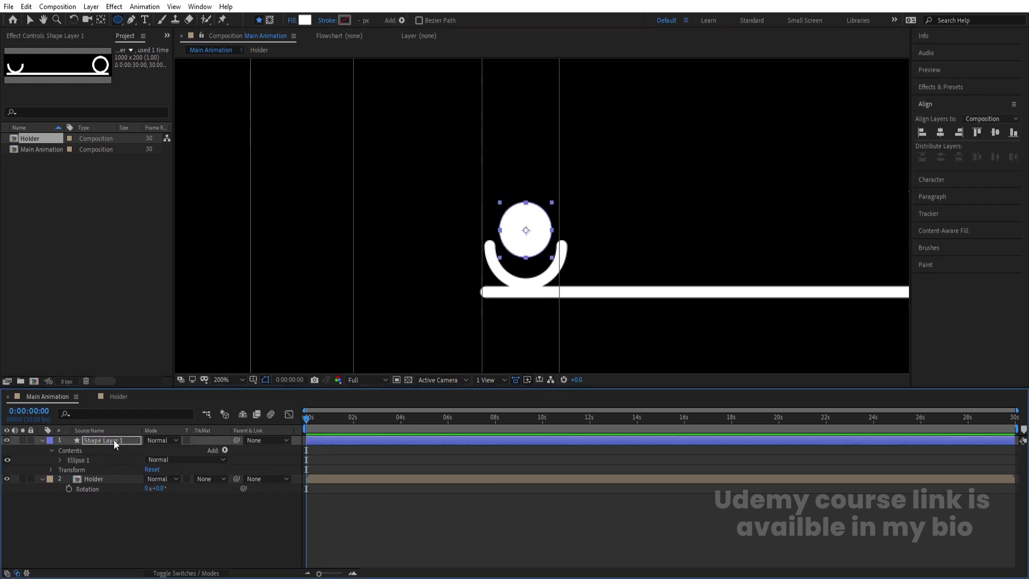
pyautogui.press('Down')
pyautogui.press('Down')
pyautogui.press('Down')
pyautogui.press('Down')
pyautogui.press('Down')
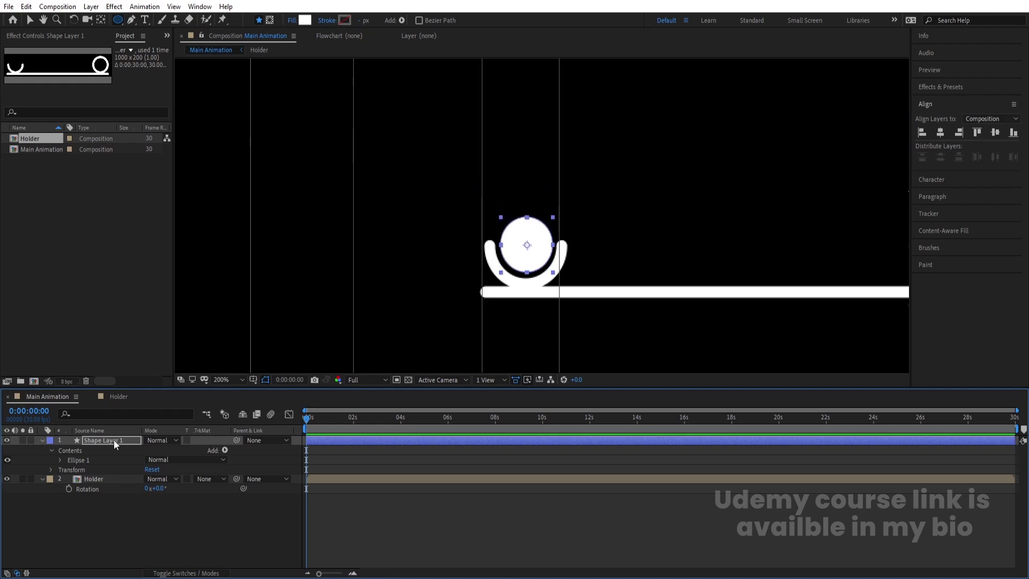
pyautogui.press('Down')
pyautogui.press('Down')
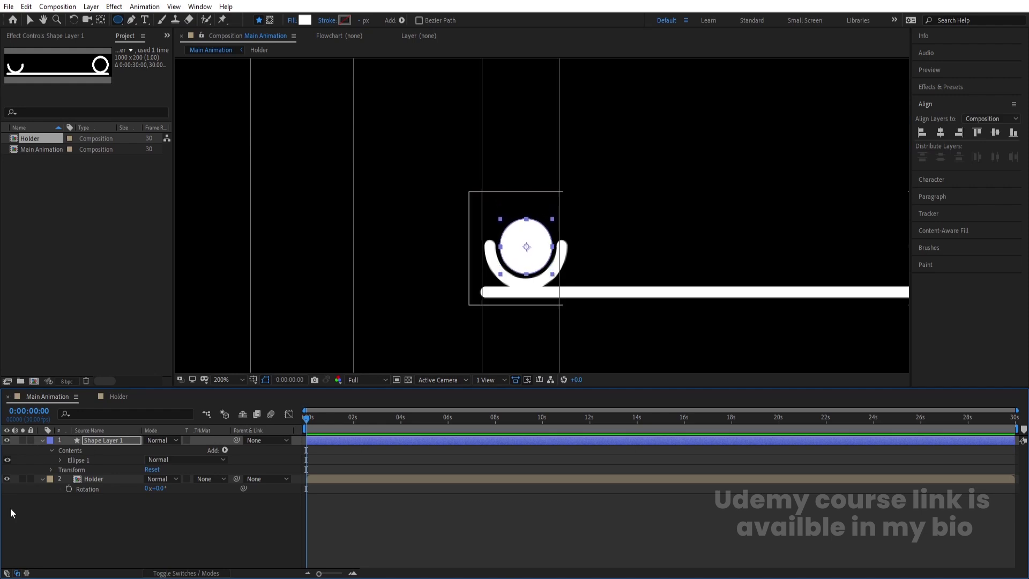
pyautogui.click(50, 539)
pyautogui.press('u')
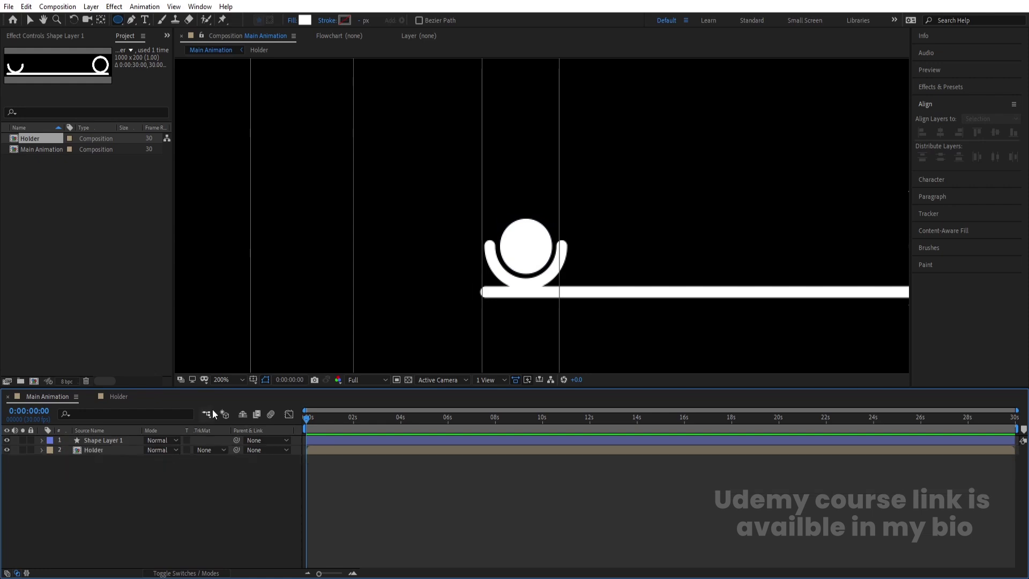
# Step: Rename the circle's shape layer to ball
pyautogui.click(124, 436)
pyautogui.press('Return')
pyautogui.write('nall')
pyautogui.press('Return')
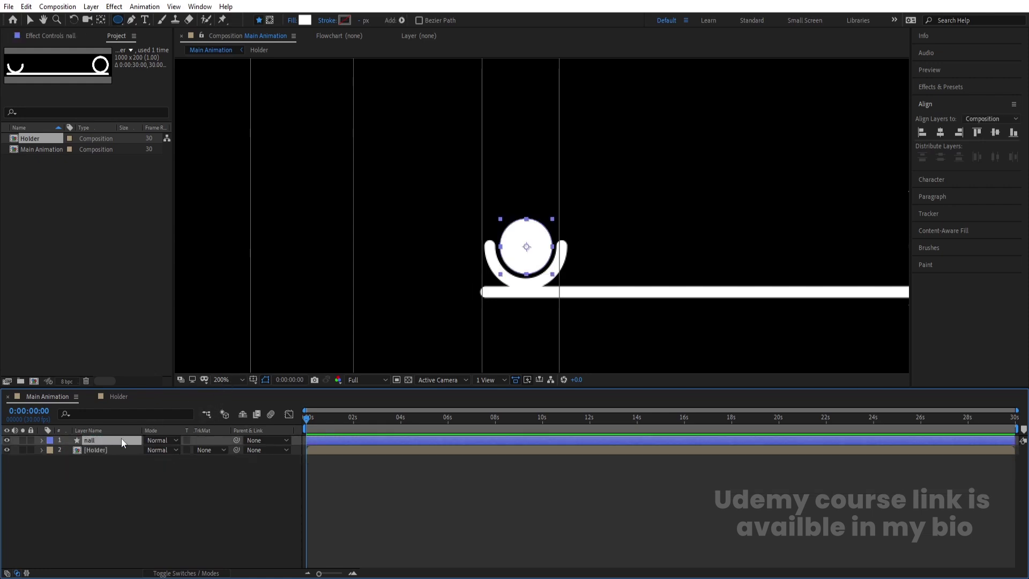
pyautogui.press('Return')
pyautogui.write('ba')
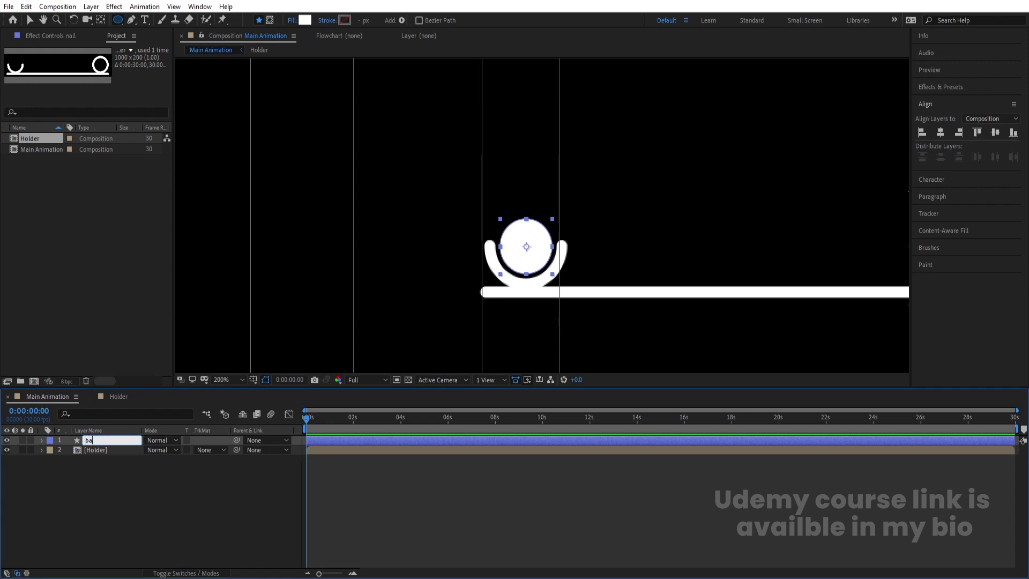
pyautogui.press('Return')
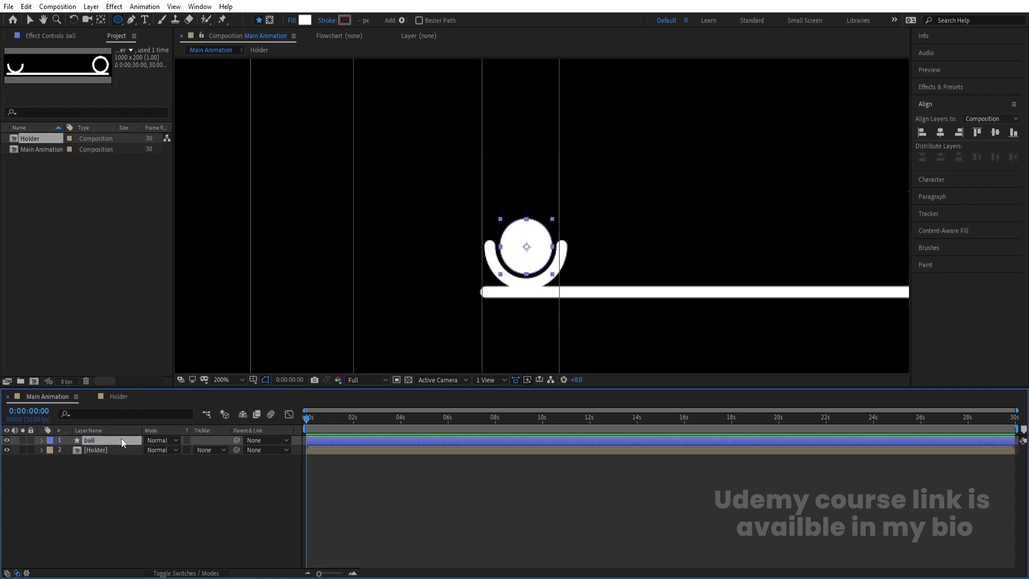
# Step: Parent the ball layer to the Holder layer
pyautogui.click(230, 380)
pyautogui.click(233, 185)
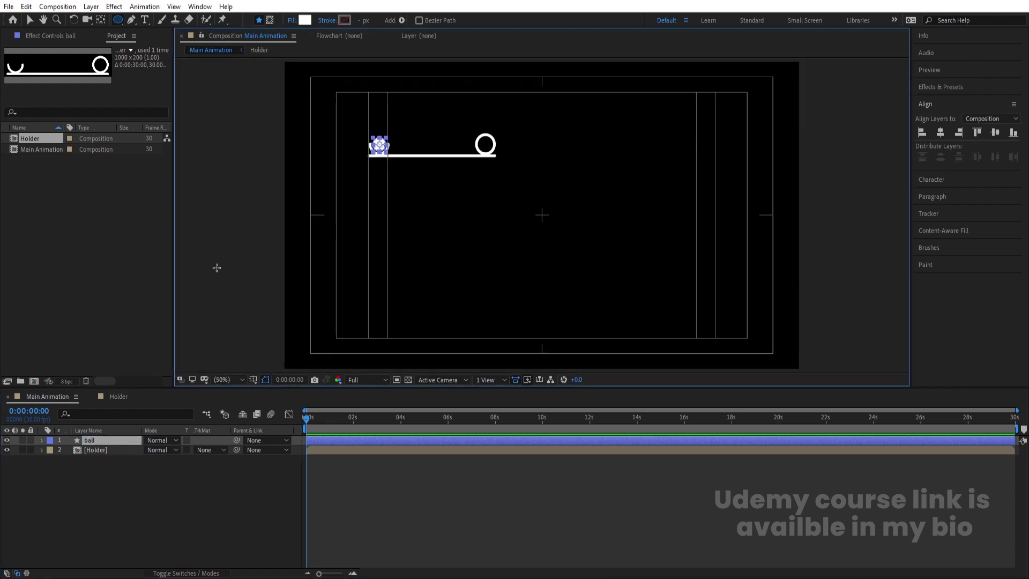
pyautogui.click(83, 523)
pyautogui.click(115, 440)
pyautogui.moveTo(236, 440); pyautogui.dragTo(102, 449)
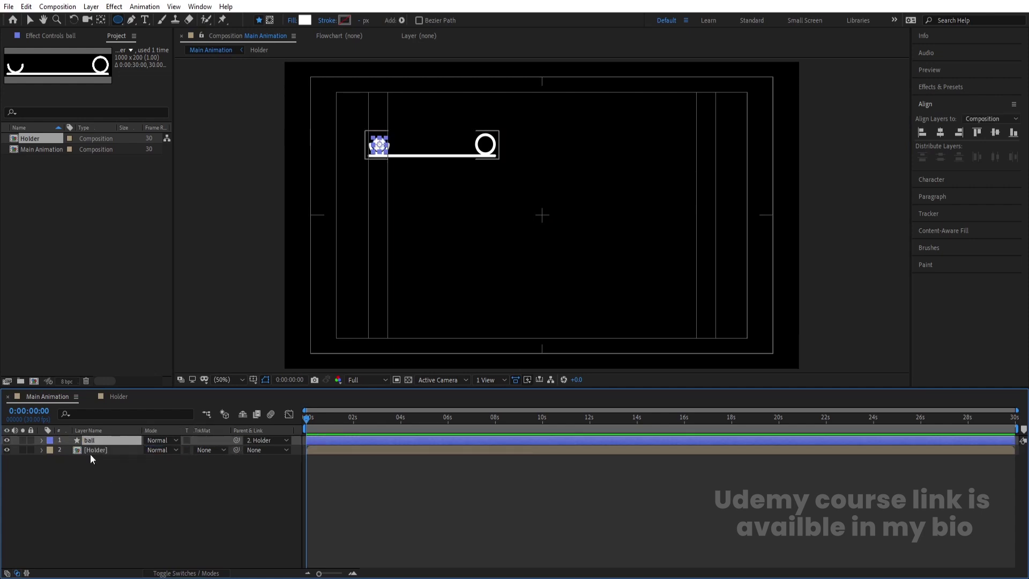
# Step: Keyframe the Holder layer's rotation from 0° at the start to one full revolution at 0:00:03:29
pyautogui.click(88, 451)
pyautogui.press('r')
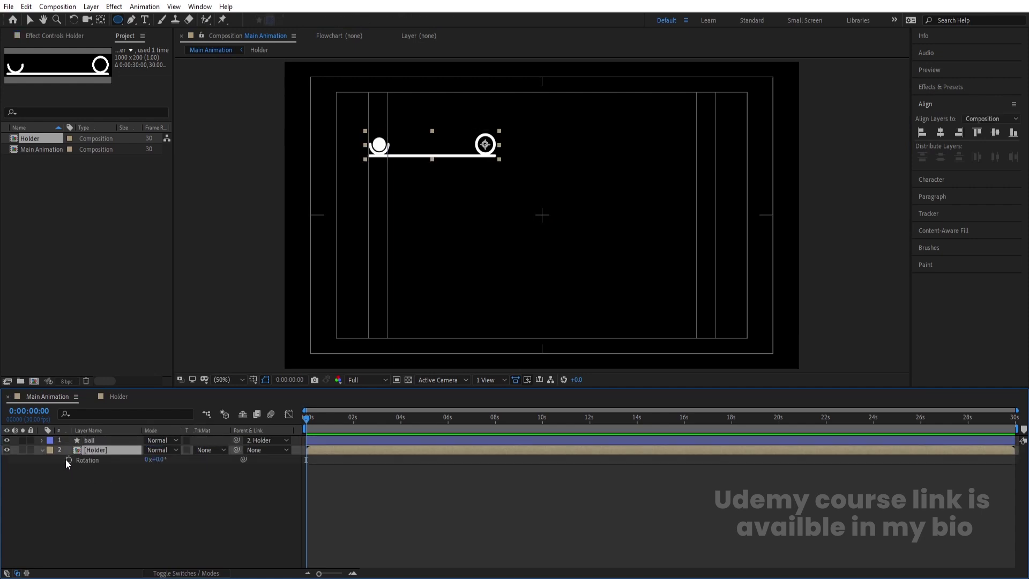
pyautogui.click(67, 459)
pyautogui.click(400, 418)
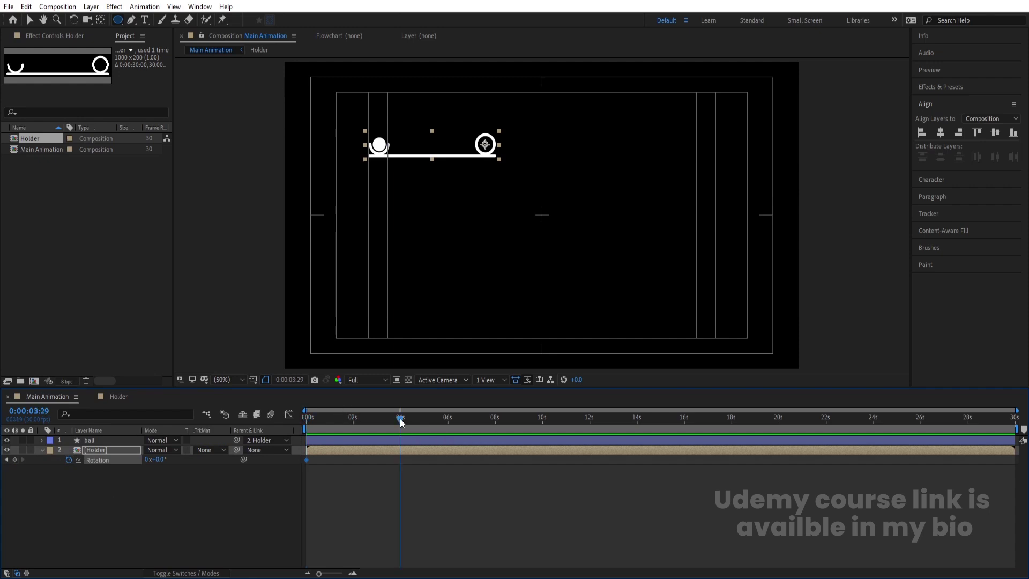
pyautogui.click(149, 458)
pyautogui.write('1')
pyautogui.press('Return')
# Step: Preview the Holder's rotation from the start and apply Easy Ease to both rotation keyframes
pyautogui.press('Home')
pyautogui.press('space')
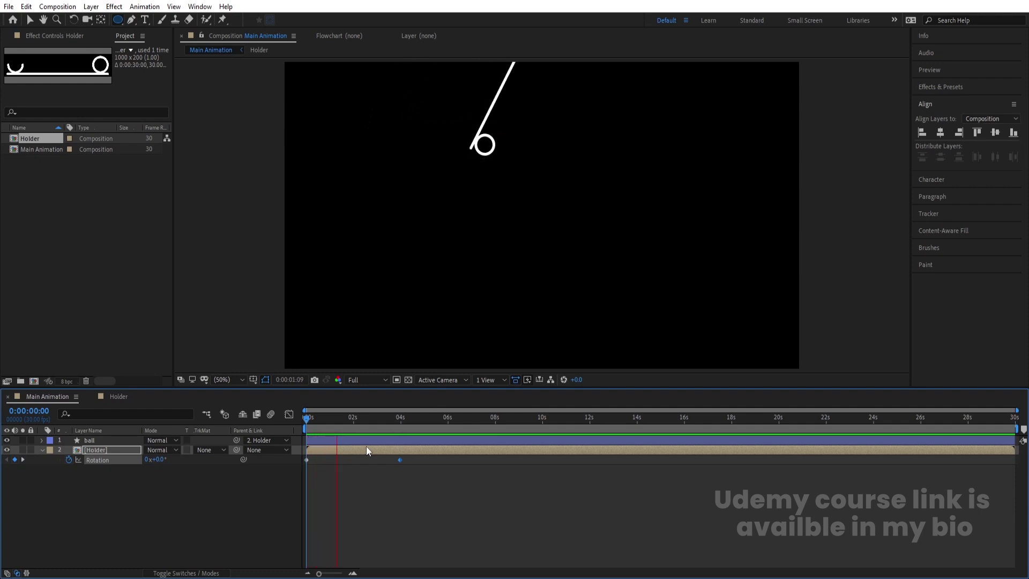
pyautogui.press('space')
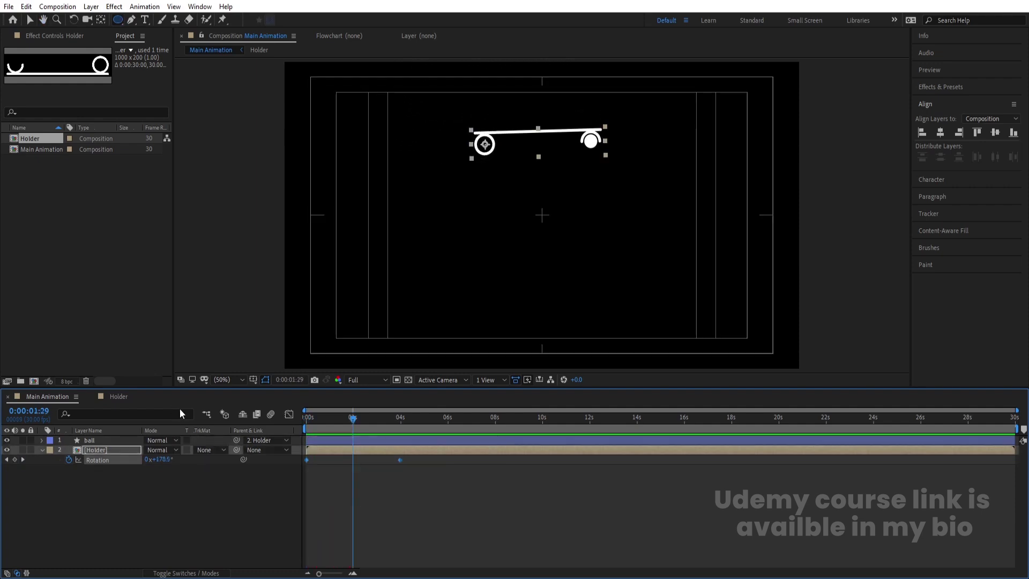
pyautogui.press('Home')
pyautogui.press('space')
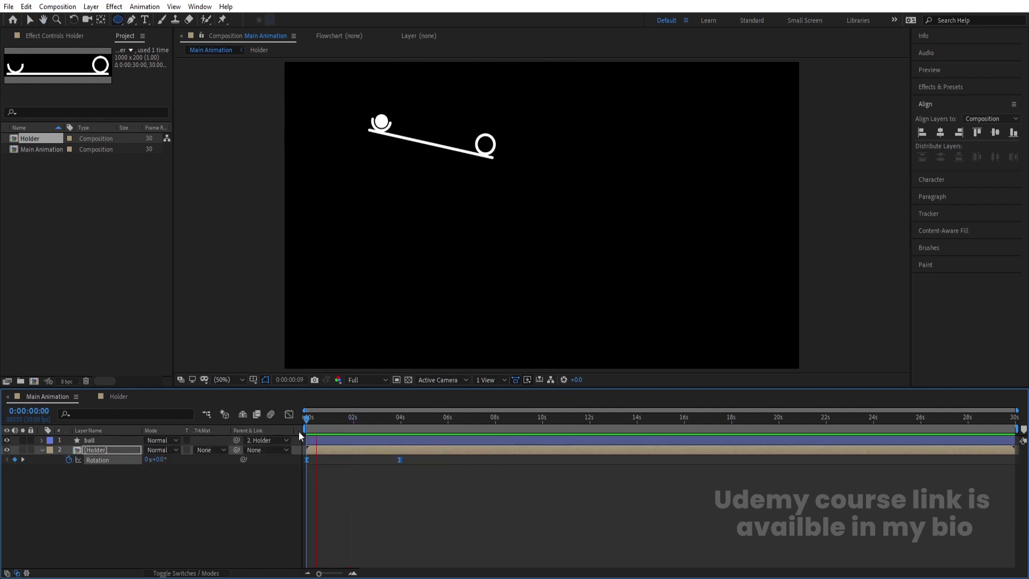
# Step: Lower the Holder layer in the Main Animation composition to a Y position of 348
pyautogui.press('space')
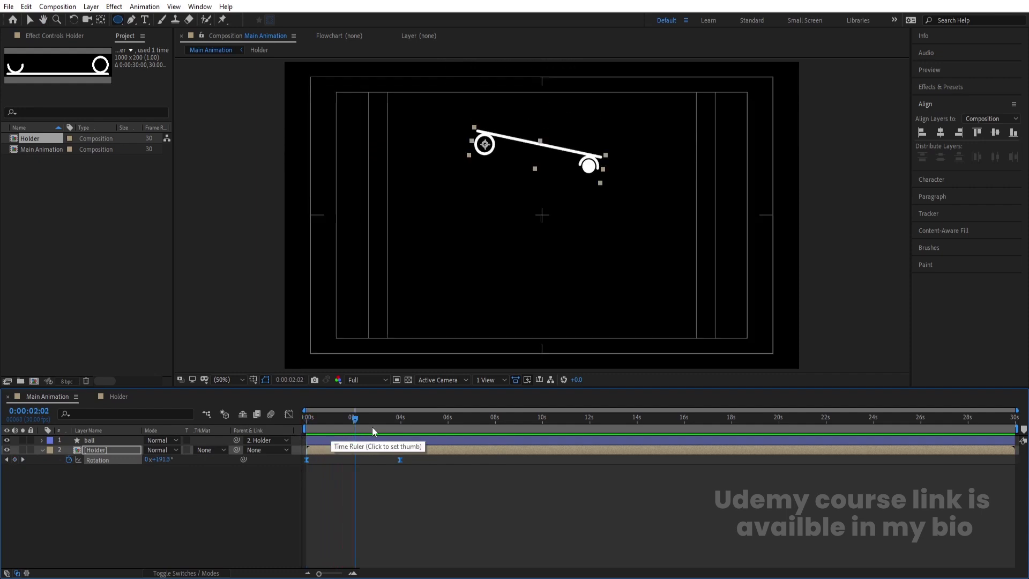
pyautogui.click(378, 487)
pyautogui.press('=')
pyautogui.press('=')
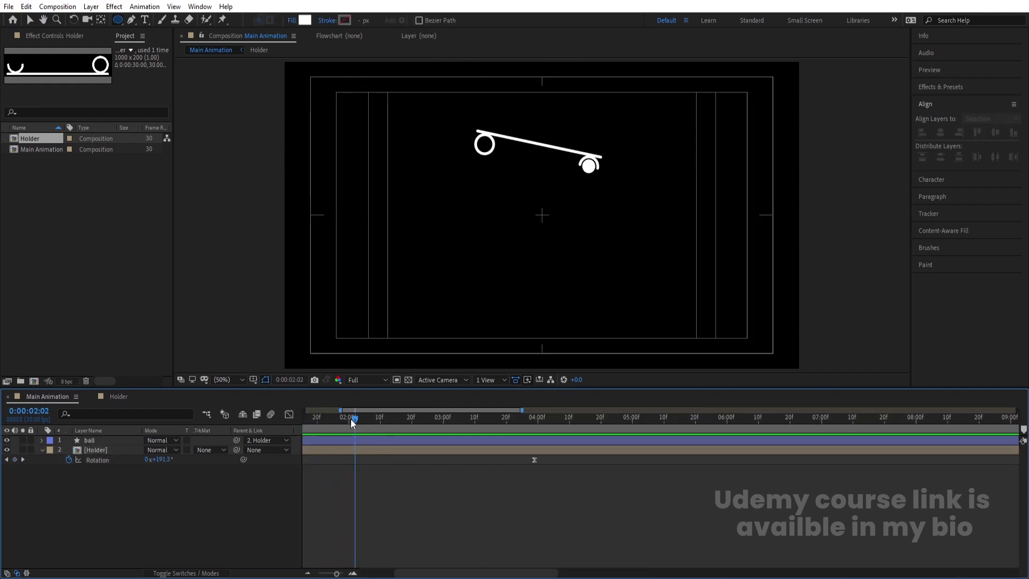
pyautogui.press('Home')
pyautogui.click(89, 450)
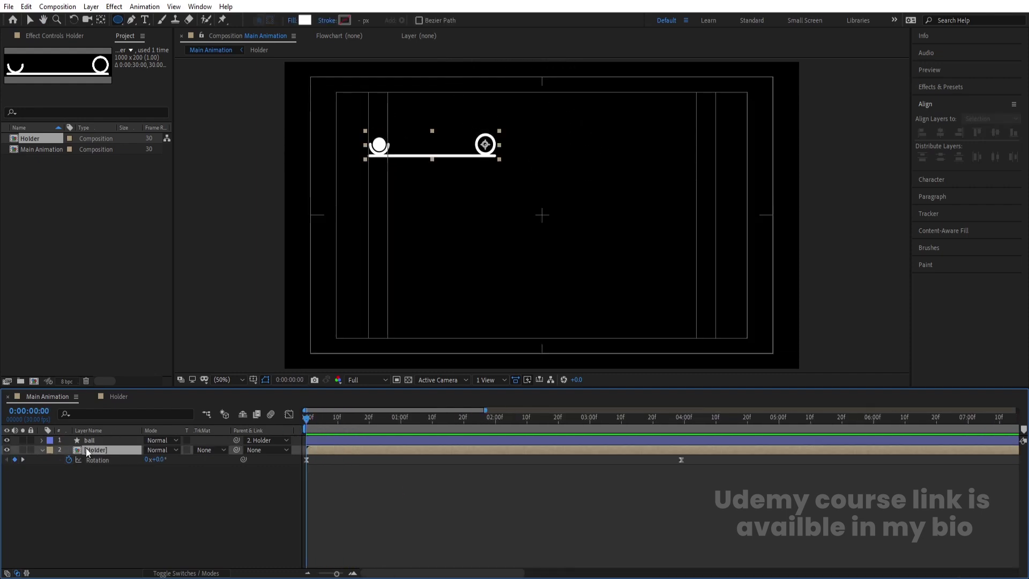
pyautogui.press('p')
pyautogui.moveTo(168, 459); pyautogui.dragTo(201, 464)
pyautogui.click(193, 501)
# Step: Preview the lowered holder and split the ball layer at 0:00:01:29, where the cup is upside down
pyautogui.press('space')
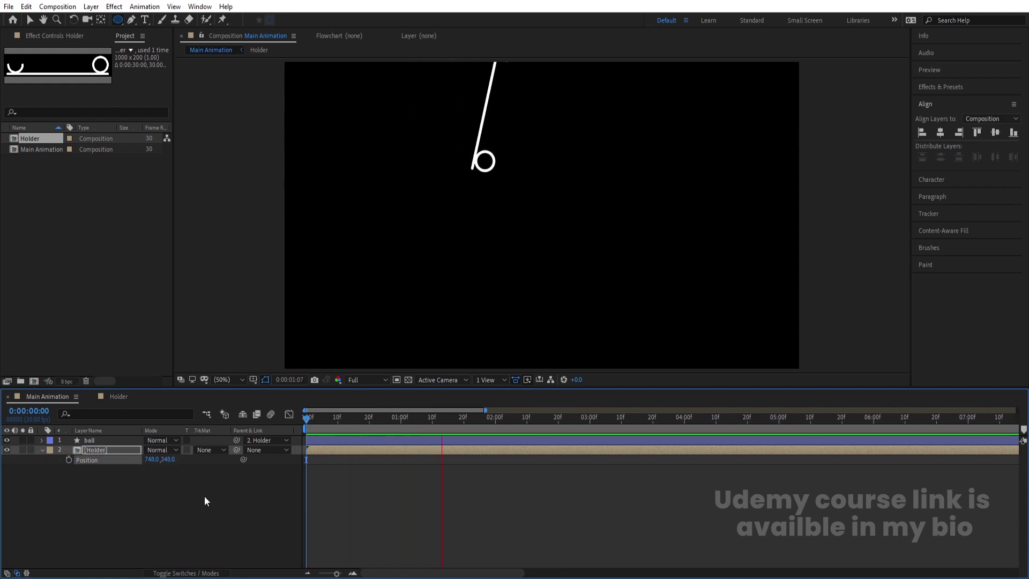
pyautogui.press('space')
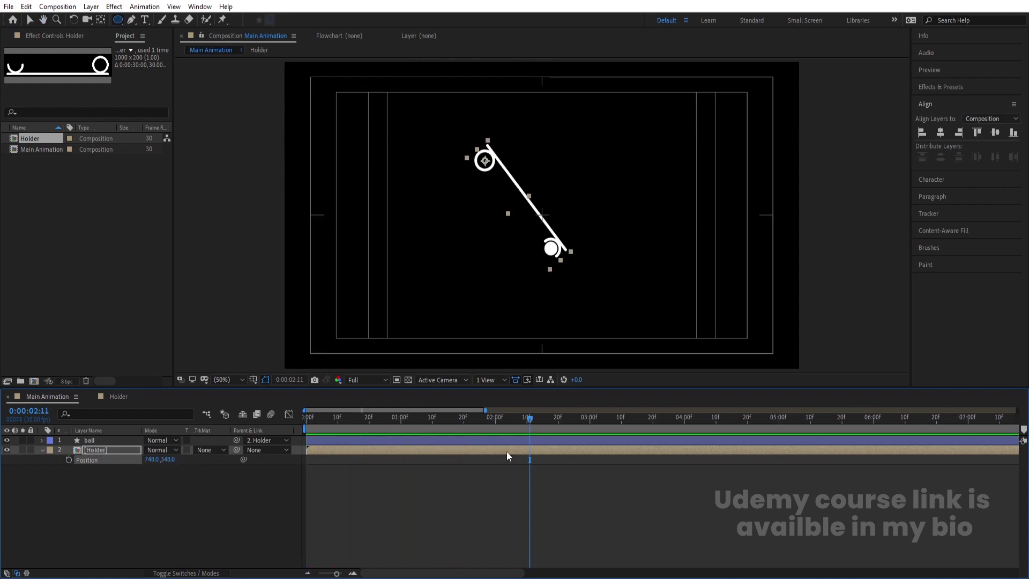
pyautogui.moveTo(513, 419); pyautogui.dragTo(494, 419)
pyautogui.click(482, 497)
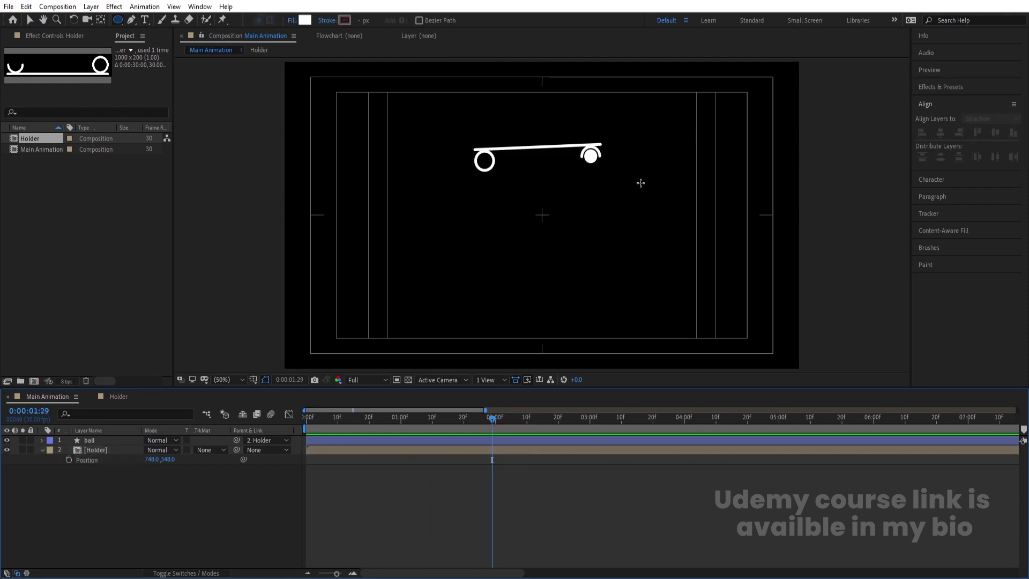
pyautogui.press('v')
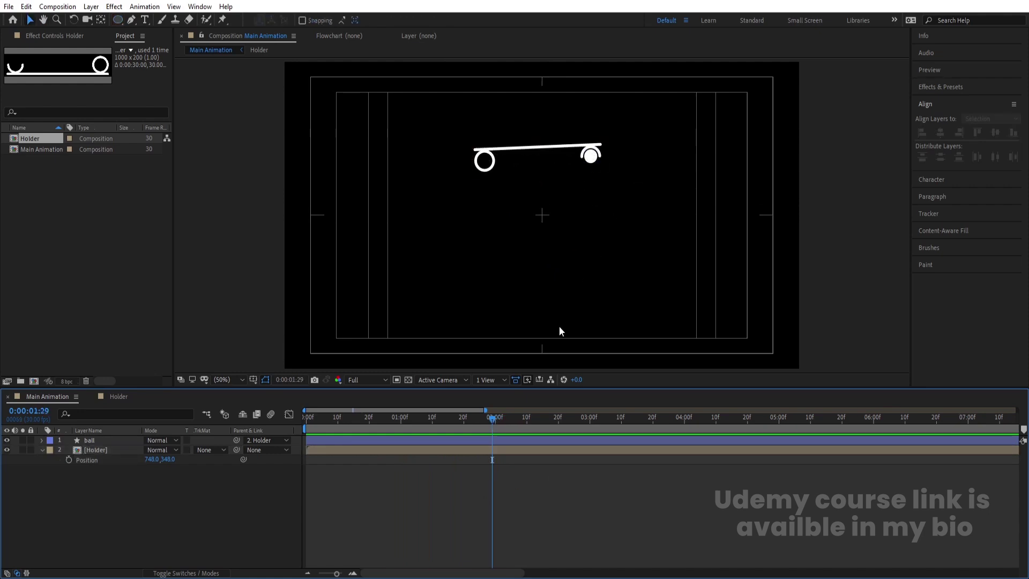
pyautogui.click(504, 441)
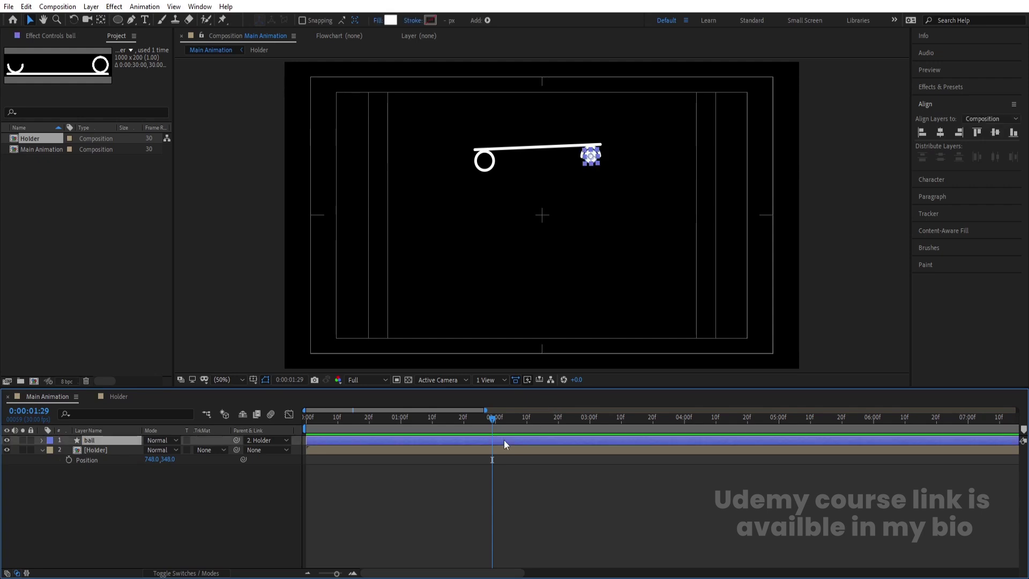
pyautogui.hotkey('ctrl', 'shift', 'd')
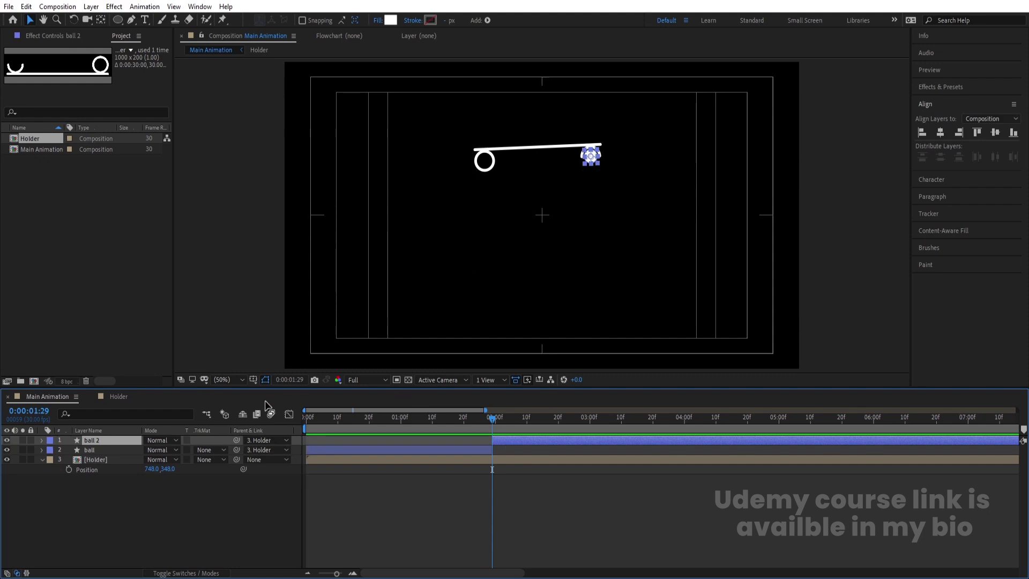
# Step: Remove the parent from the second part of the split ball and check its rotation value
pyautogui.click(260, 441)
pyautogui.click(265, 453)
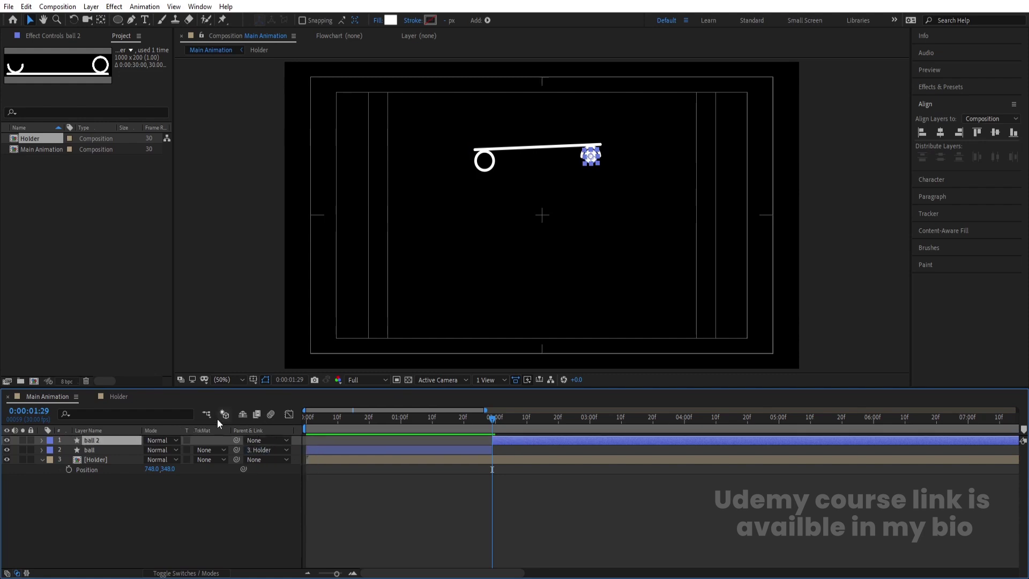
pyautogui.press('r')
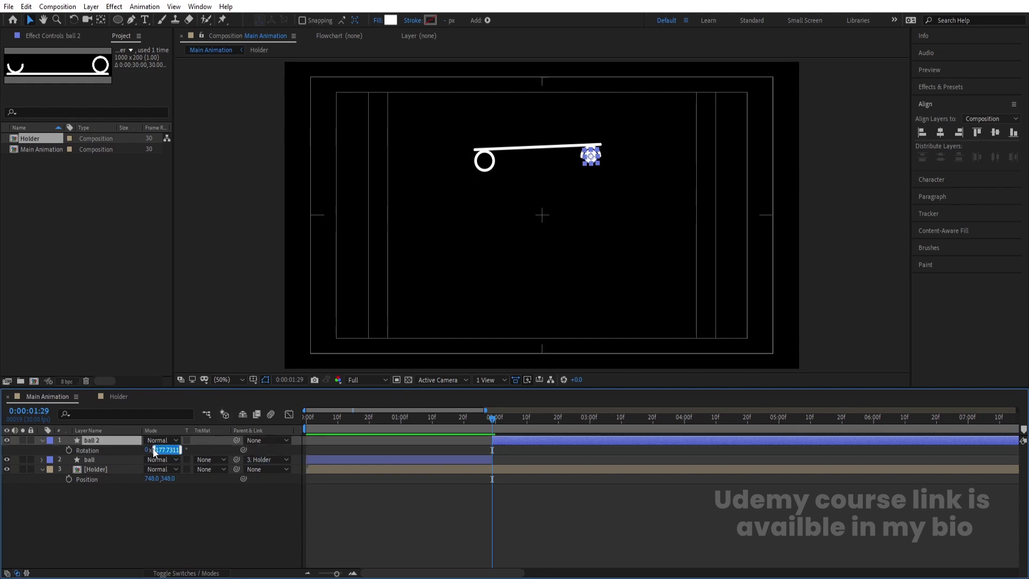
pyautogui.press('Return')
# Step: Keyframe ball 2's position from 0:00:01:29 so it falls straight down to a Y position of about 738 at 0:00:03:00
pyautogui.press('p')
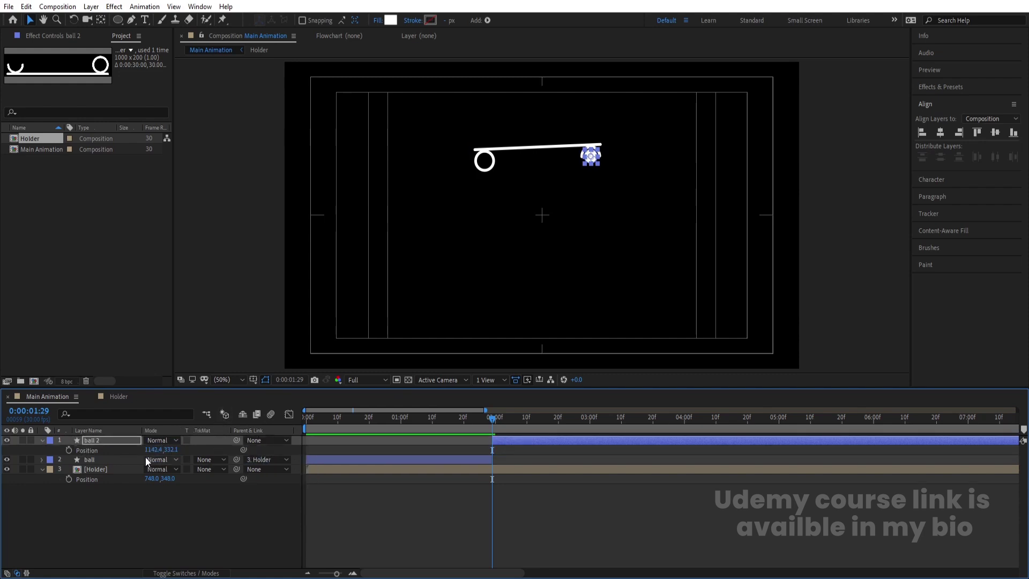
pyautogui.click(69, 451)
pyautogui.click(592, 421)
pyautogui.moveTo(171, 451); pyautogui.dragTo(380, 459)
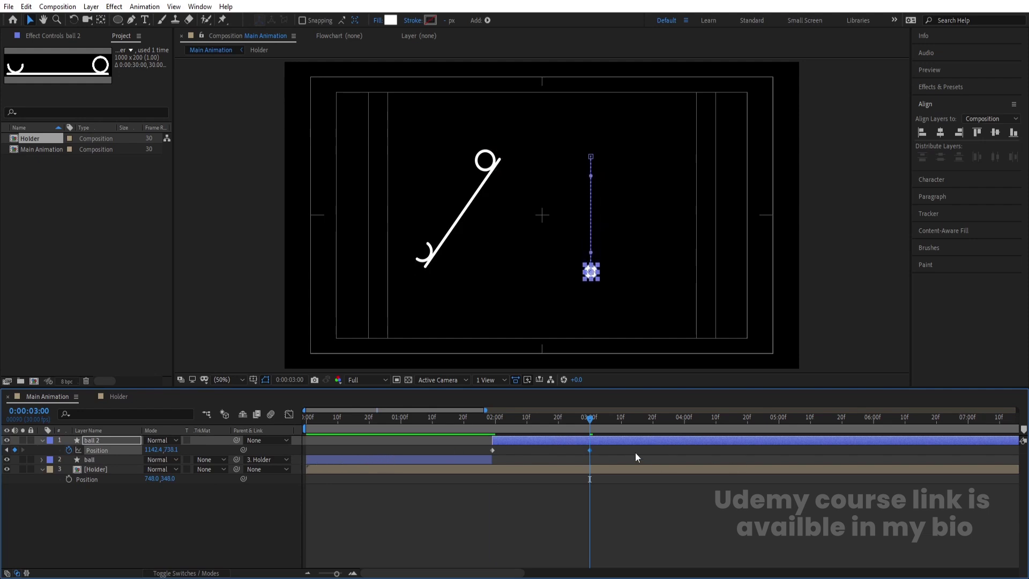
# Step: Add a small bounce to ball 2 with a landing keyframe at 0:00:03:10 and a raised Y position of about 692 at 0:00:03:05
pyautogui.moveTo(572, 428); pyautogui.dragTo(621, 429)
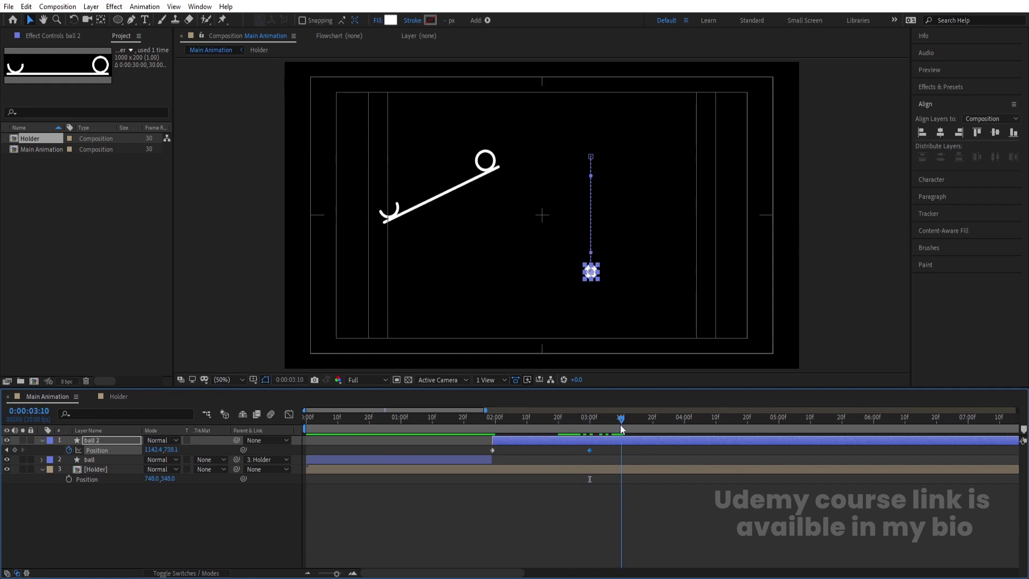
pyautogui.click(15, 450)
pyautogui.moveTo(612, 423); pyautogui.dragTo(604, 419)
pyautogui.moveTo(177, 452); pyautogui.dragTo(152, 451)
# Step: Apply Easy Ease to ball 2's position keyframes and move the last three earlier to 0:00:02:10, 0:00:02:15 and 0:00:02:20
pyautogui.click(638, 455)
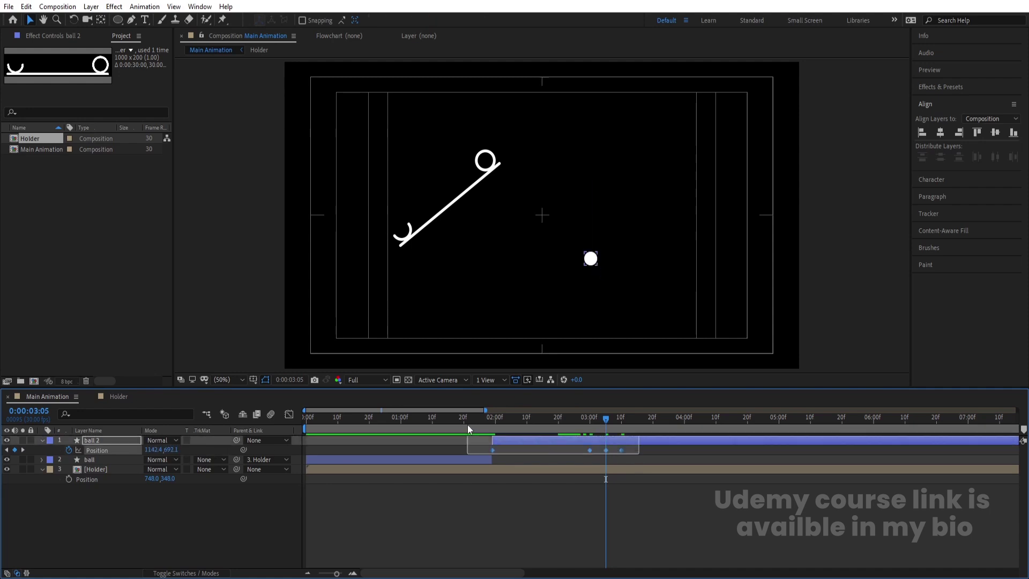
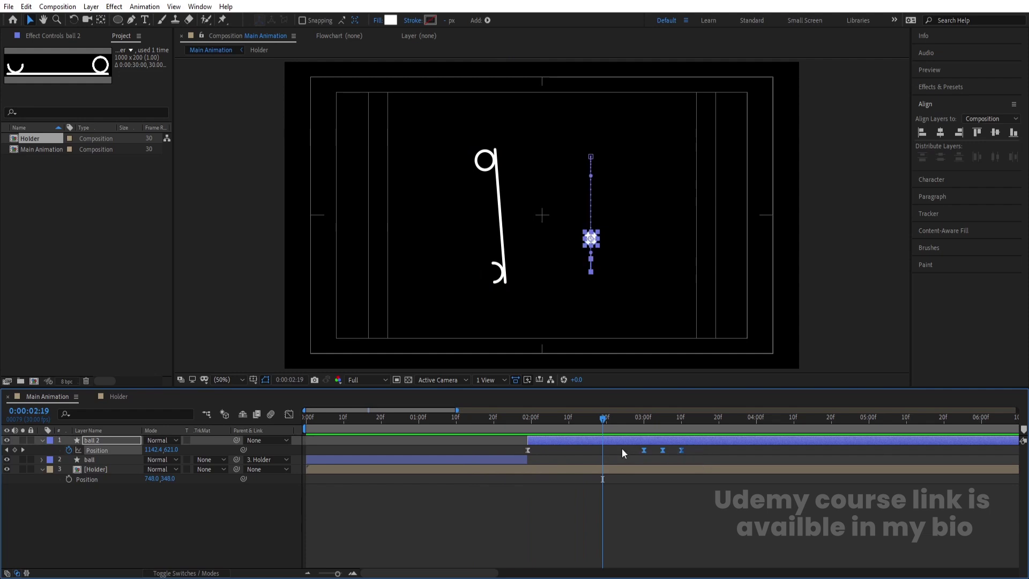
pyautogui.moveTo(557, 420); pyautogui.dragTo(527, 422)
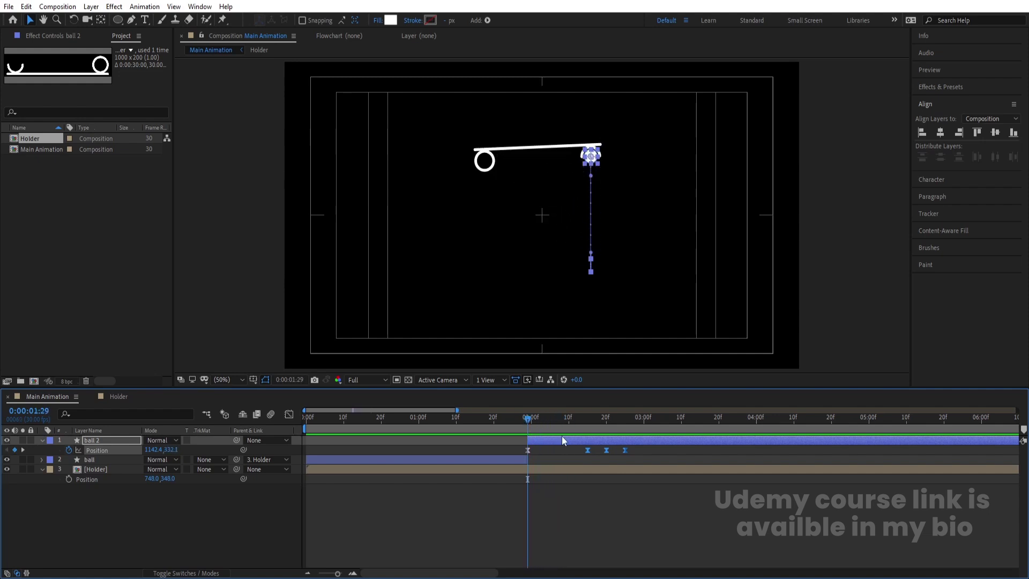
pyautogui.moveTo(591, 449); pyautogui.dragTo(567, 445)
pyautogui.press('space')
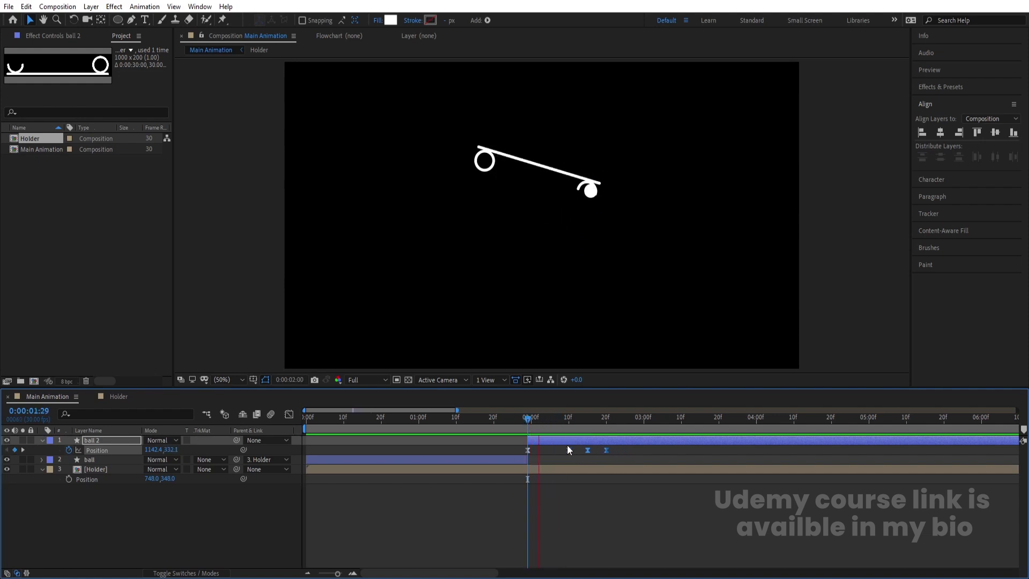
pyautogui.click(289, 414)
pyautogui.moveTo(552, 529)
pyautogui.mouseDown()
pyautogui.moveTo(568, 547)
pyautogui.moveTo(539, 552)
pyautogui.moveTo(541, 542)
pyautogui.mouseUp()
pyautogui.click(517, 421)
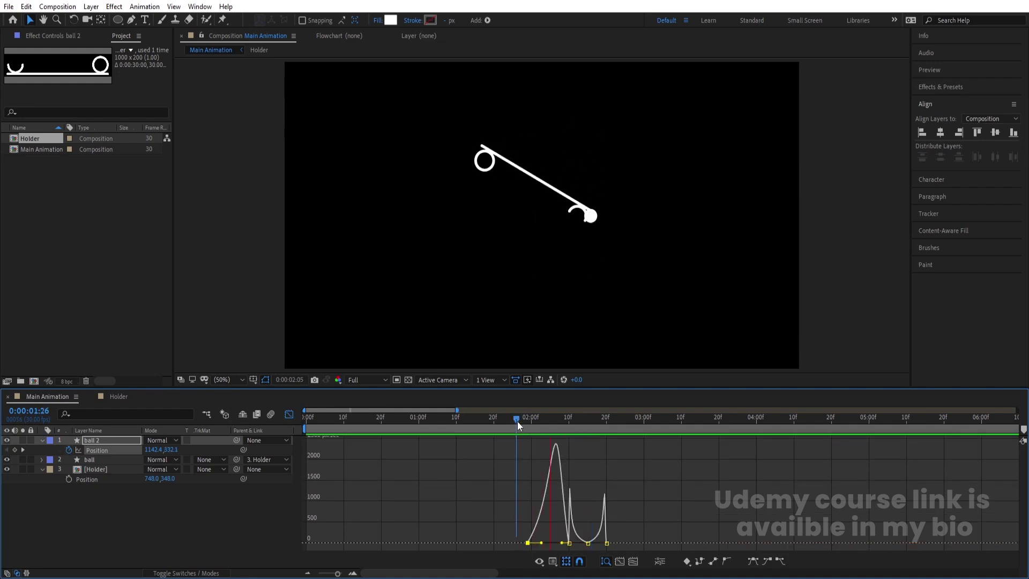
pyautogui.hotkey('ctrl', 'z')
pyautogui.press('space')
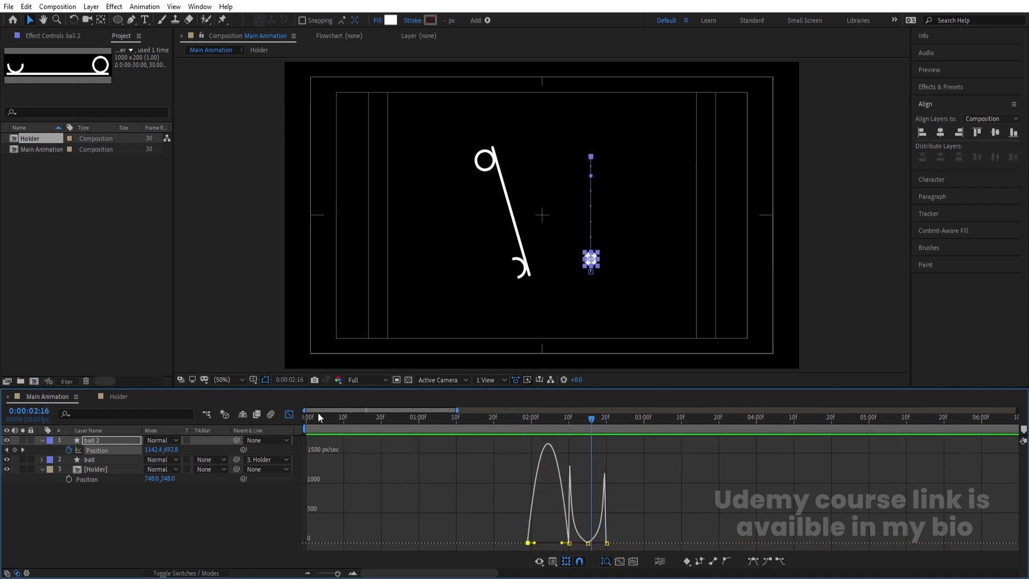
pyautogui.click(288, 414)
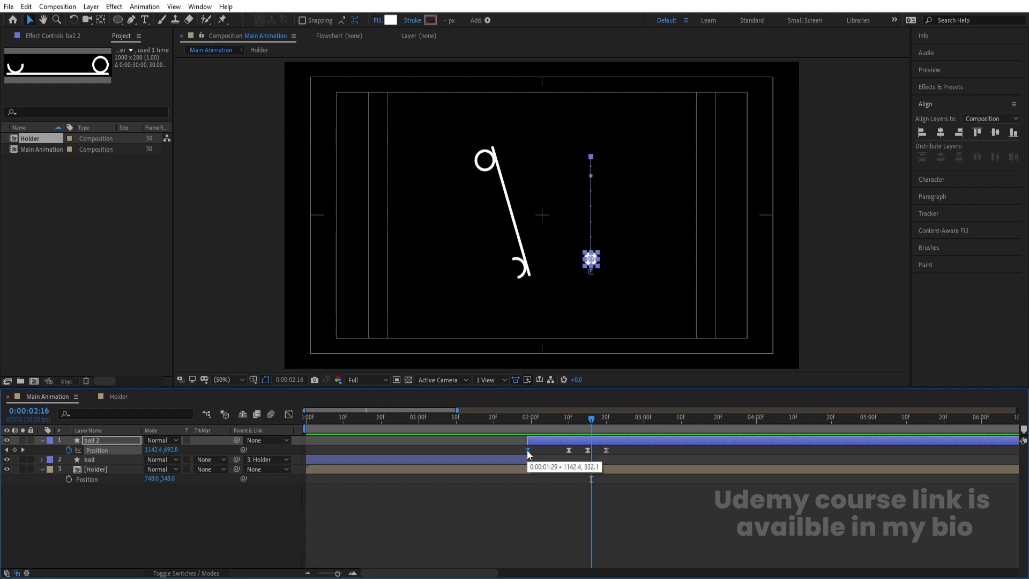
pyautogui.moveTo(542, 421)
pyautogui.mouseDown()
pyautogui.moveTo(501, 434)
pyautogui.moveTo(566, 422)
pyautogui.moveTo(511, 424)
pyautogui.moveTo(644, 423)
pyautogui.moveTo(544, 430)
pyautogui.mouseUp()
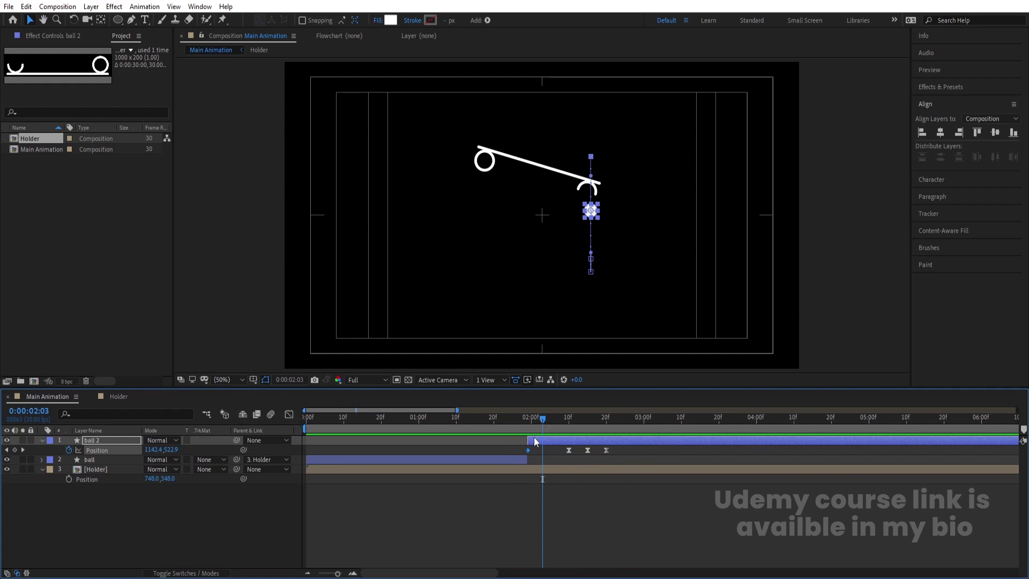
pyautogui.moveTo(561, 447); pyautogui.dragTo(611, 467)
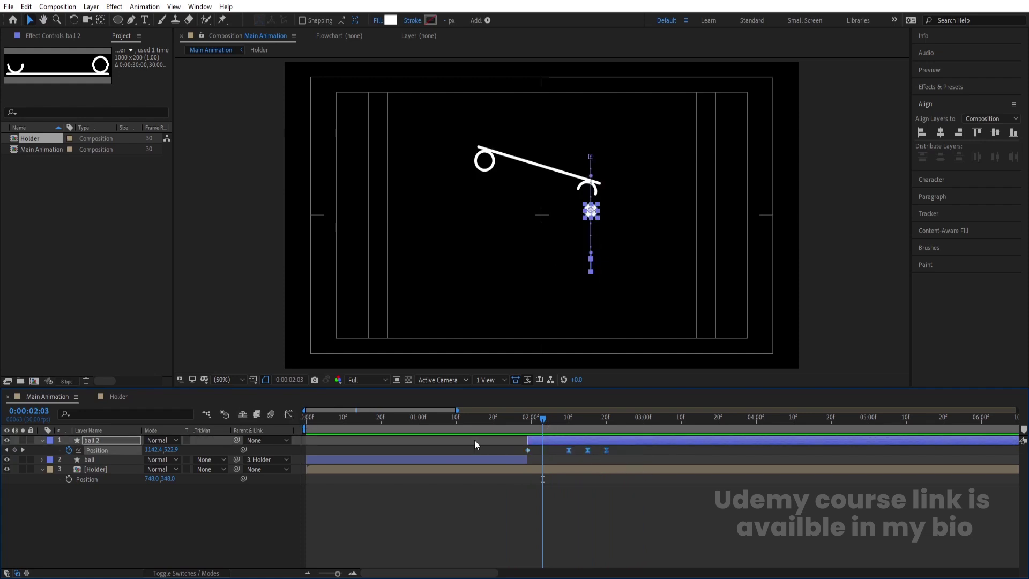
pyautogui.click(290, 415)
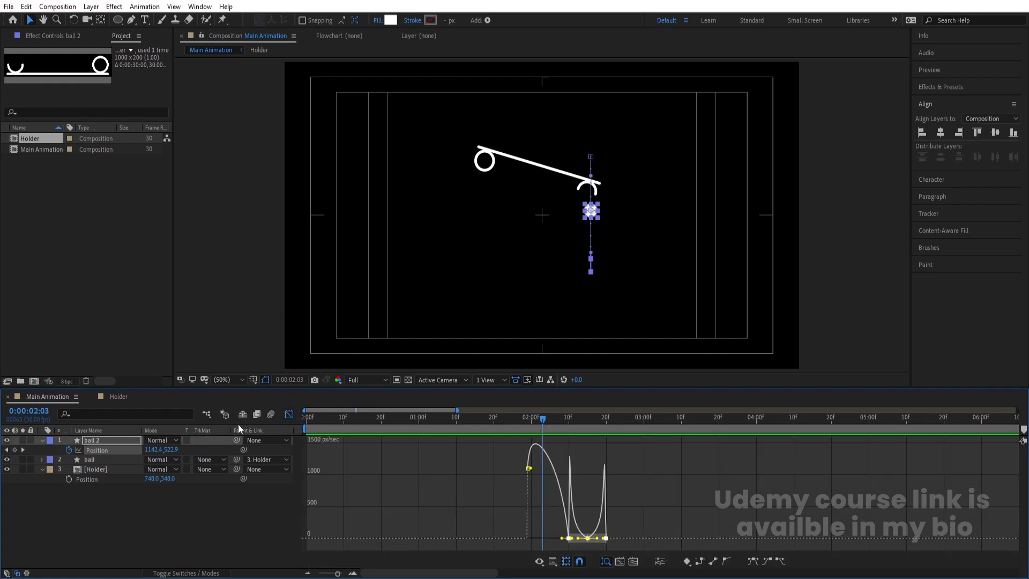
pyautogui.click(290, 414)
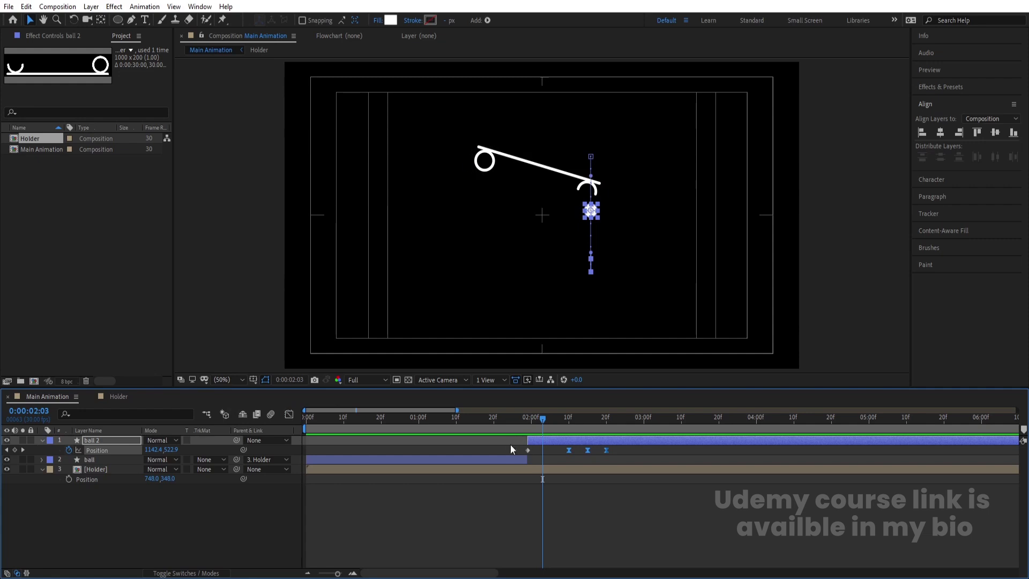
pyautogui.click(534, 457)
pyautogui.press('F9')
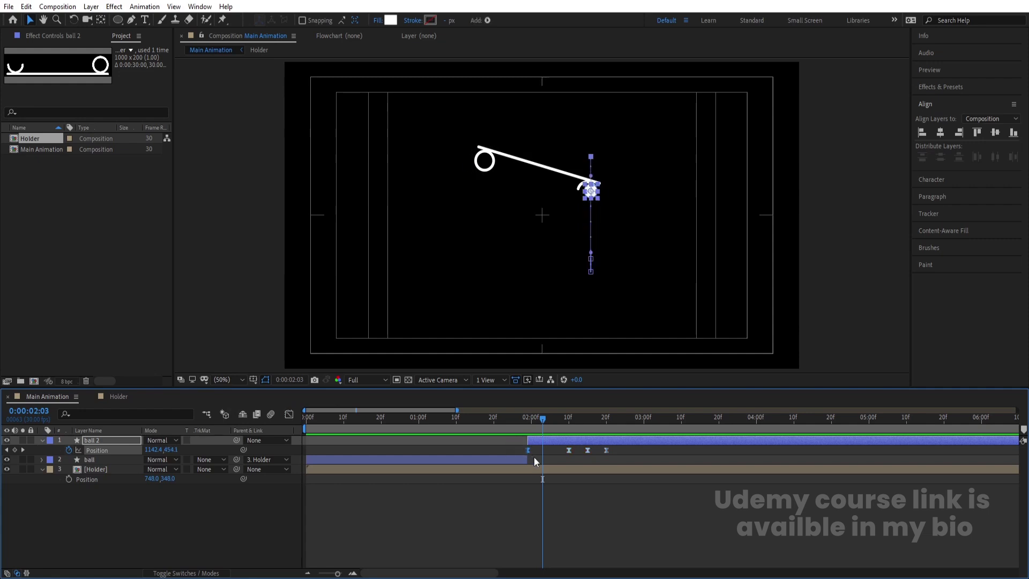
# Step: Shorten the outgoing ease of ball 2's first position keyframe in the speed graph so the fall starts faster, and preview it
pyautogui.click(289, 414)
pyautogui.press('=')
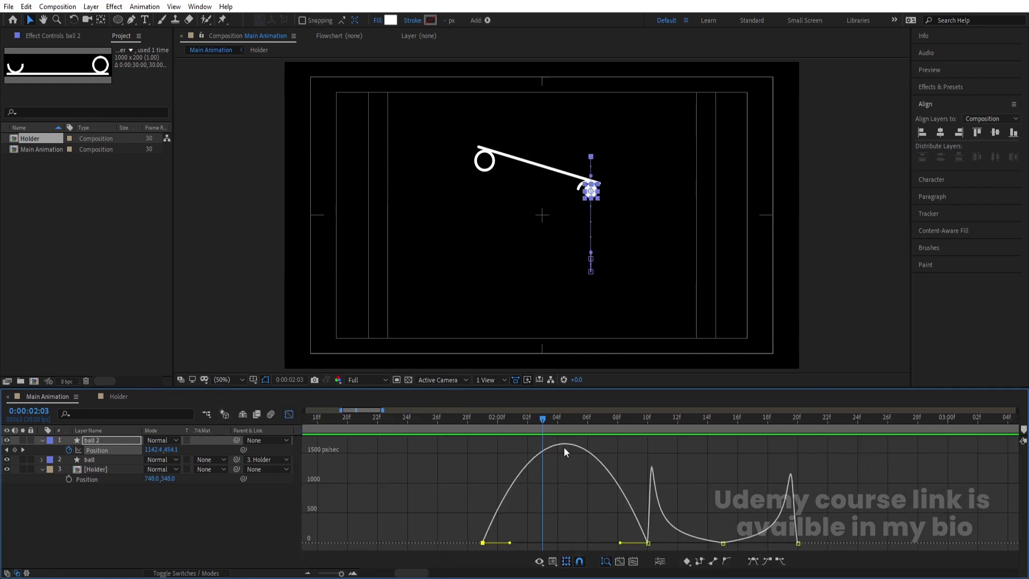
pyautogui.moveTo(574, 428); pyautogui.dragTo(452, 429)
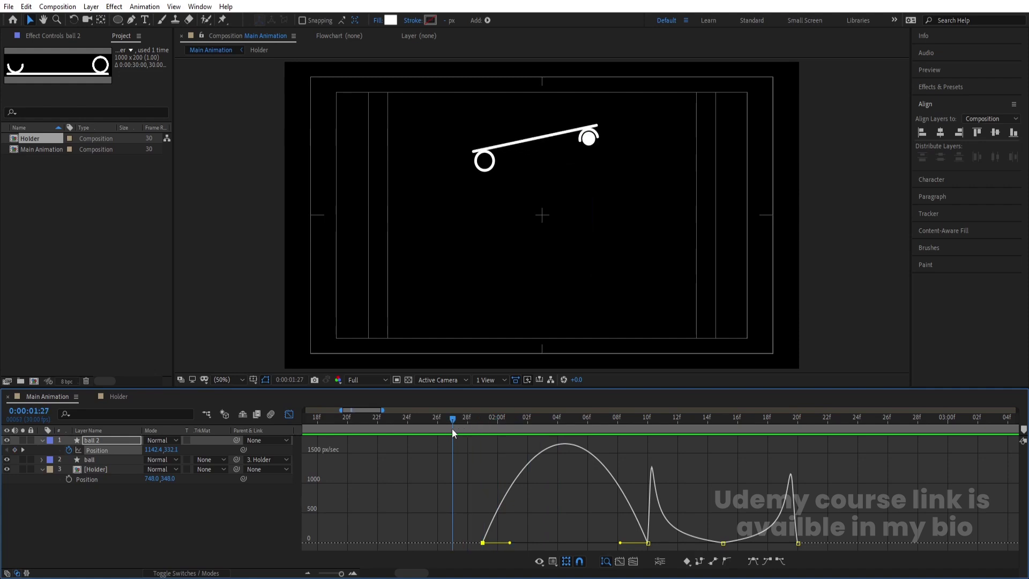
pyautogui.press('k')
pyautogui.press('v')
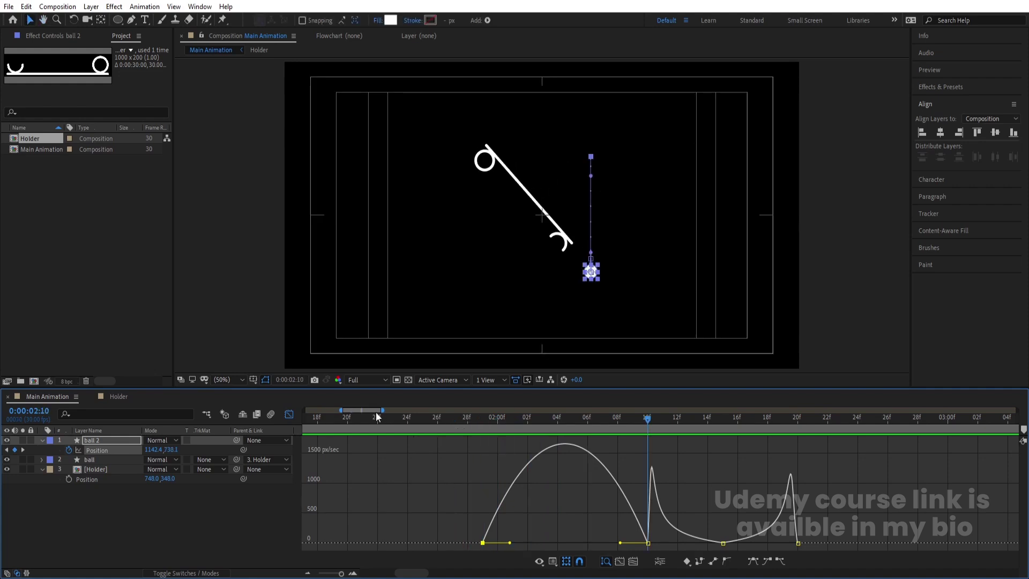
pyautogui.moveTo(524, 511); pyautogui.dragTo(489, 544)
pyautogui.click(469, 424)
pyautogui.press('space')
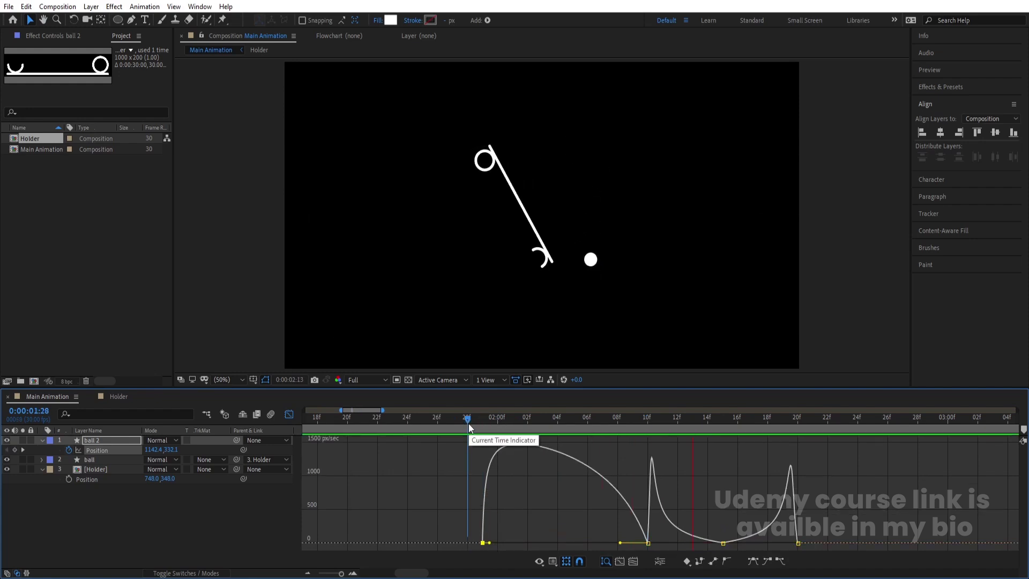
# Step: Shorten the incoming ease of ball 2's 0:00:02:10 keyframe so it stays fast until landing, and preview the animation from the start
pyautogui.moveTo(591, 506); pyautogui.dragTo(638, 543)
pyautogui.click(477, 428)
pyautogui.press('space')
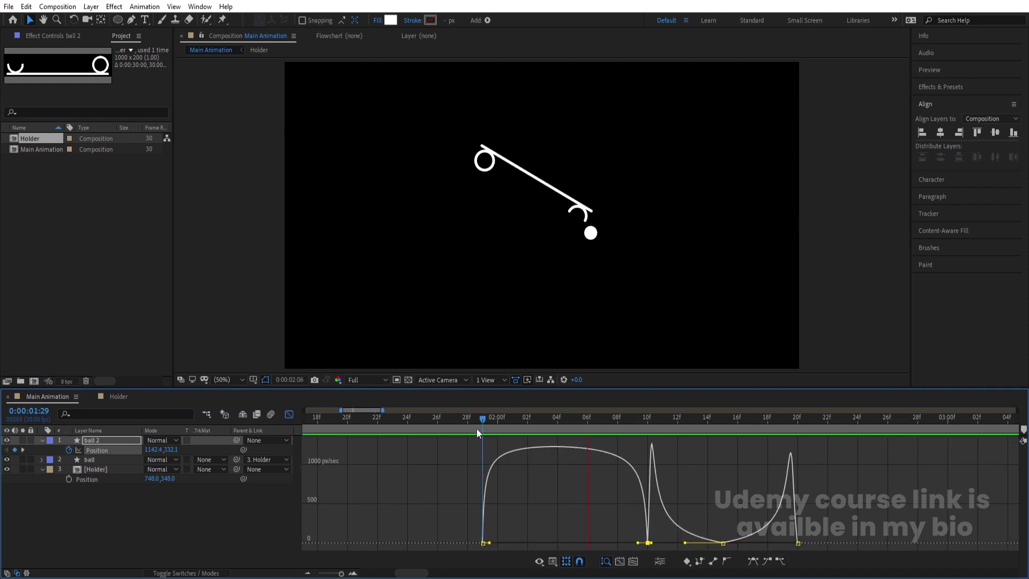
pyautogui.press('space')
pyautogui.click(290, 414)
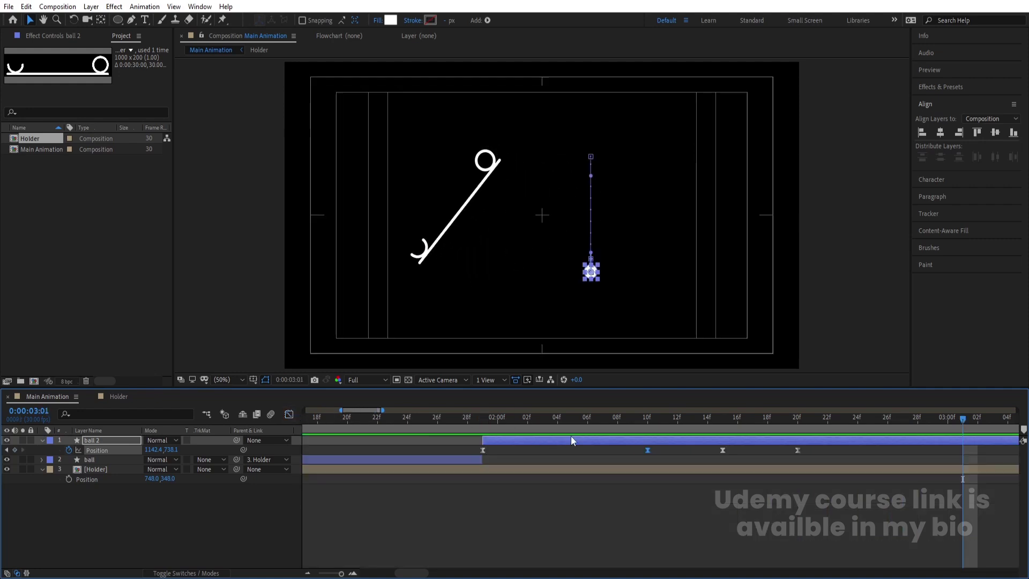
pyautogui.click(441, 434)
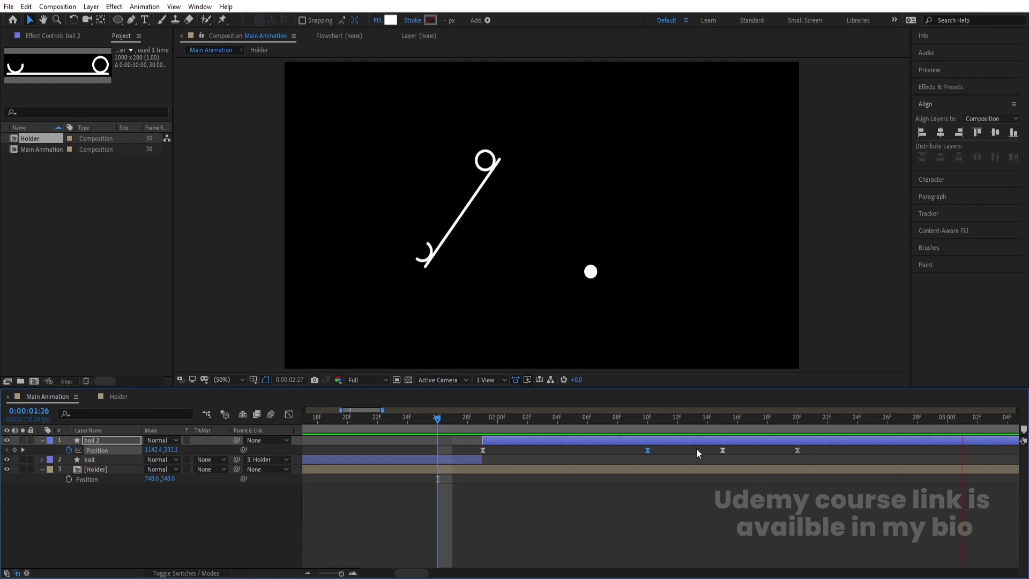
pyautogui.press('space')
pyautogui.press('-')
pyautogui.press('-')
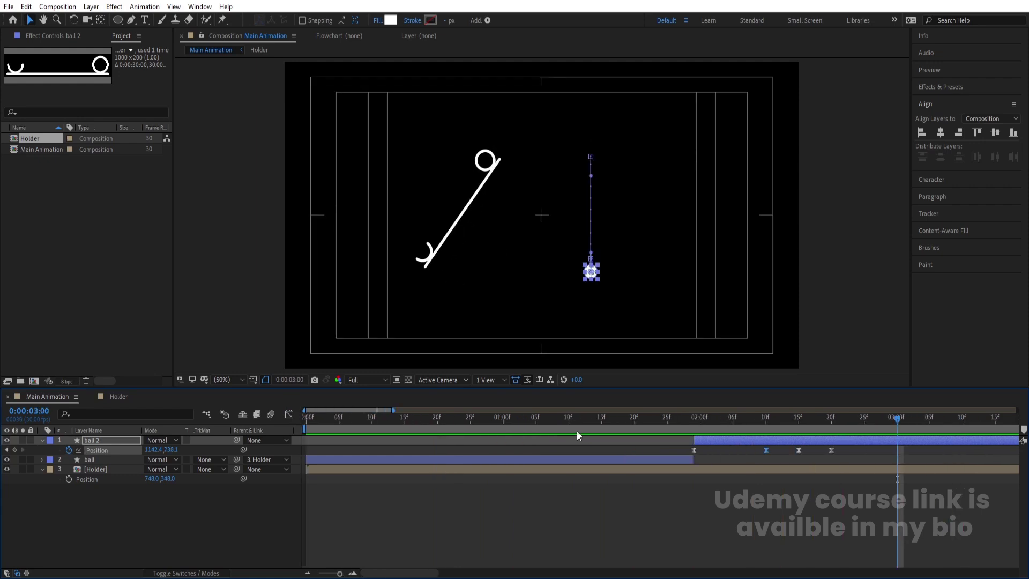
pyautogui.press('Home')
pyautogui.press('space')
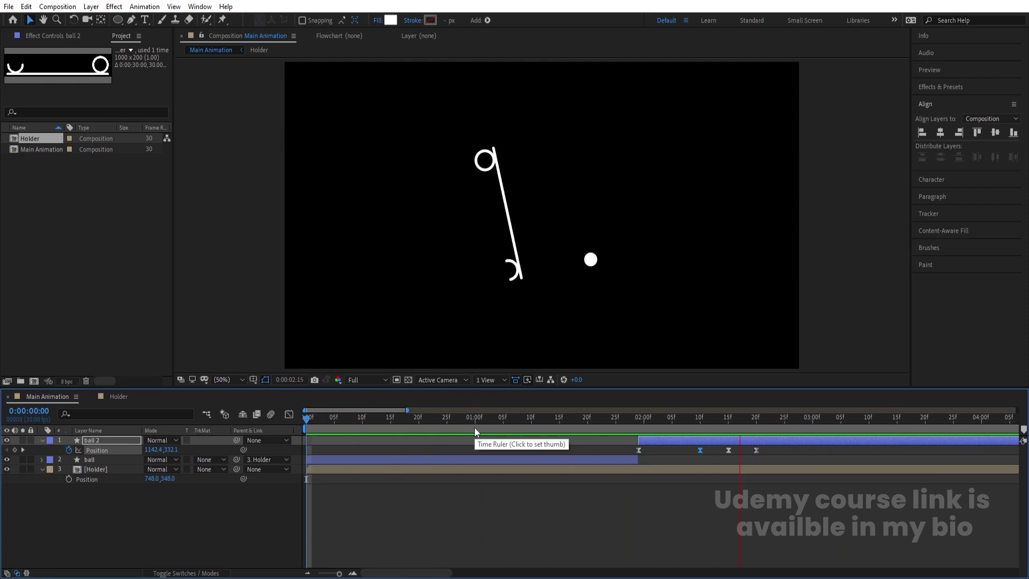
# Step: Duplicate the Holder layer without rotation keyframes, keeping its rotation at 0°, and move the copy to the top of the layer stack
pyautogui.press('space')
pyautogui.moveTo(735, 423); pyautogui.dragTo(150, 409)
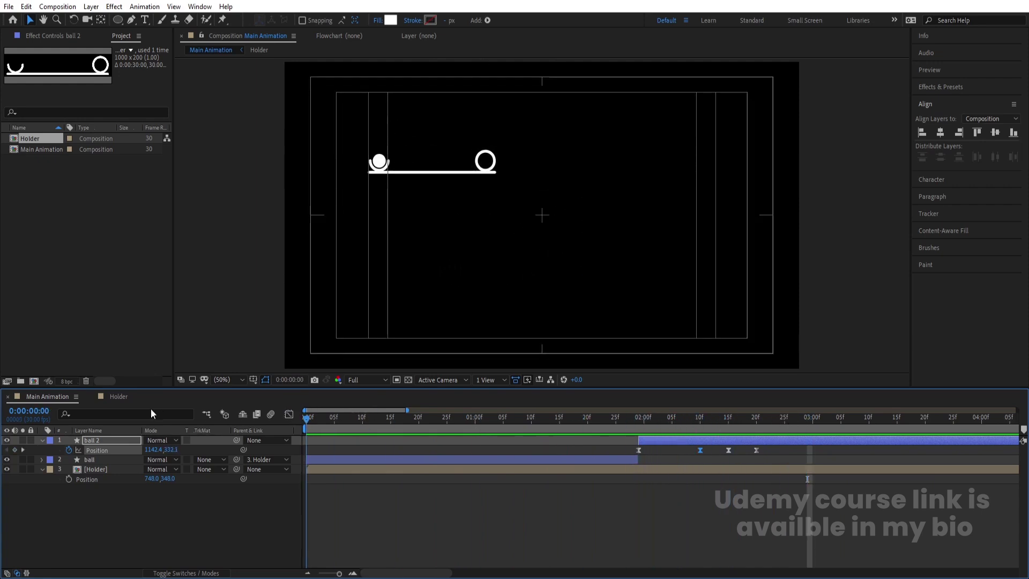
pyautogui.click(98, 469)
pyautogui.hotkey('ctrl', 'd')
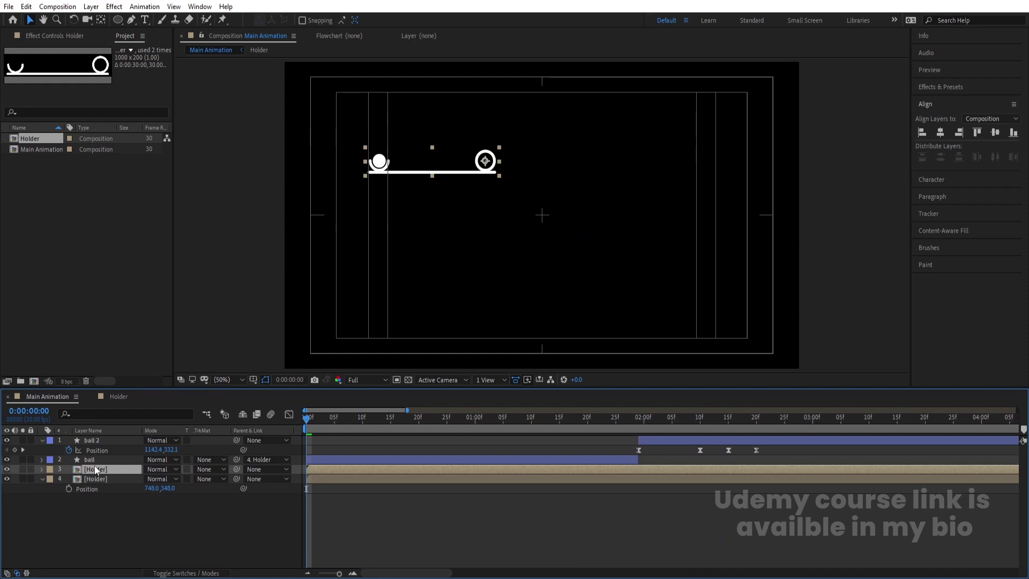
pyautogui.press('r')
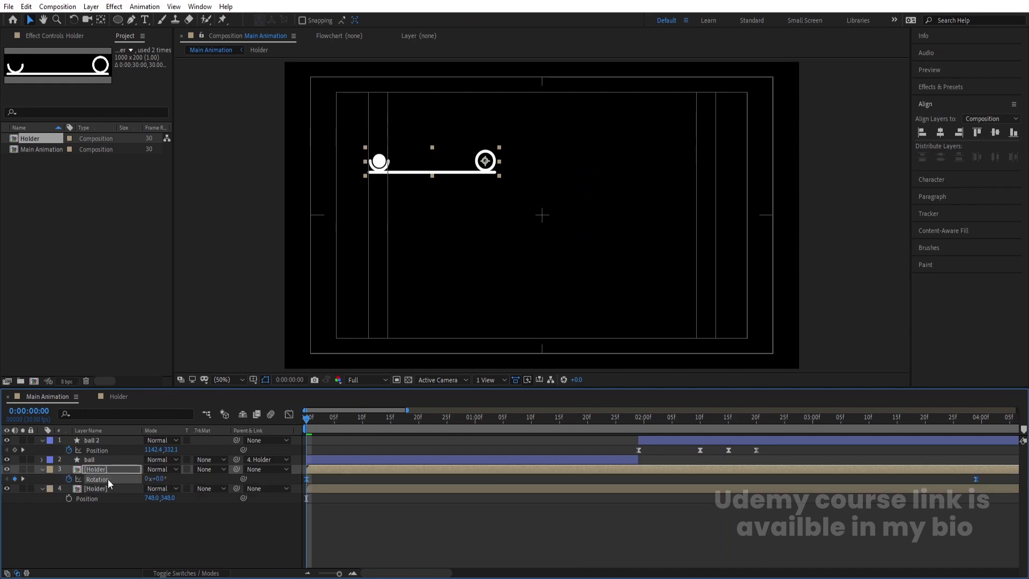
pyautogui.hotkey('ctrl', 'z')
pyautogui.moveTo(91, 469); pyautogui.dragTo(88, 439)
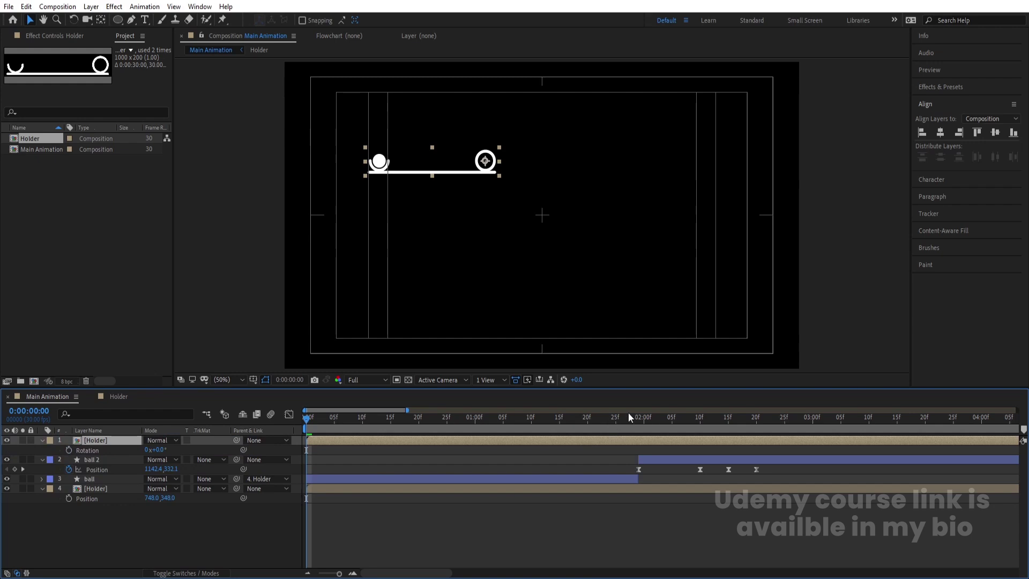
# Step: At 0:00:02:20, move the duplicate Holder under the landed ball and nudge it until the ball sits centred in its cup
pyautogui.moveTo(691, 426); pyautogui.dragTo(758, 427)
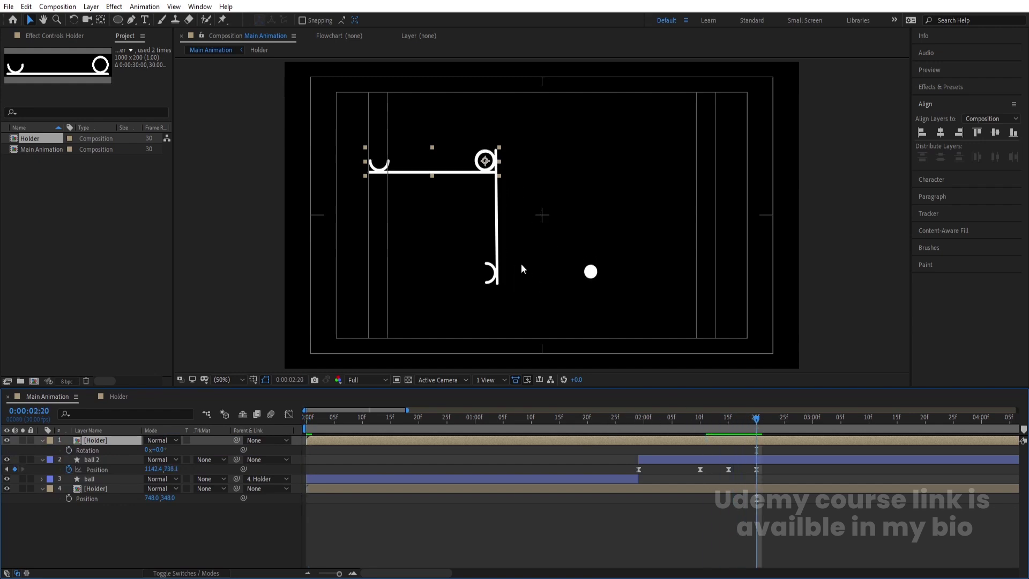
pyautogui.moveTo(387, 173); pyautogui.dragTo(592, 279)
pyautogui.scroll(4, 593, 278)
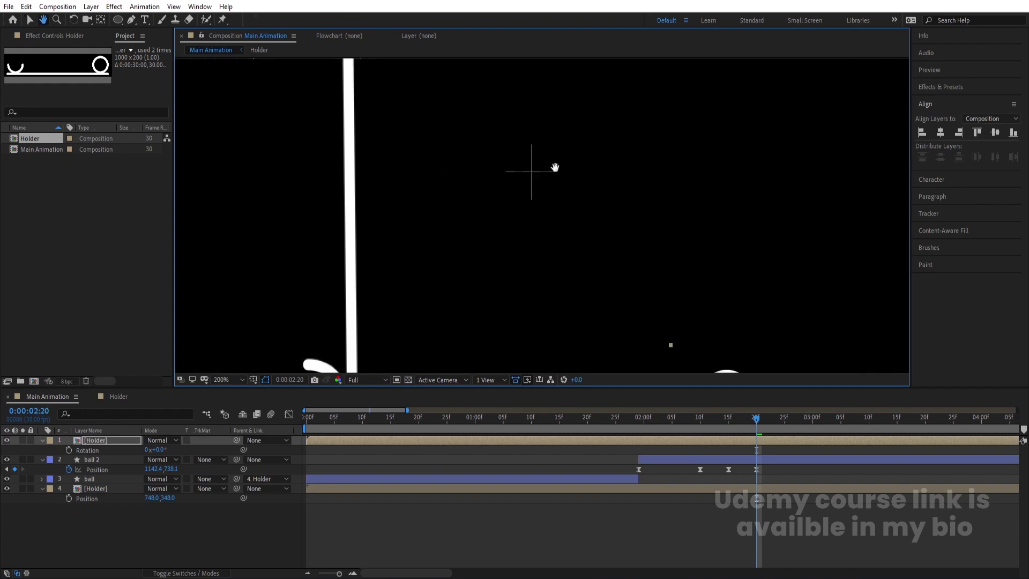
pyautogui.press('Left')
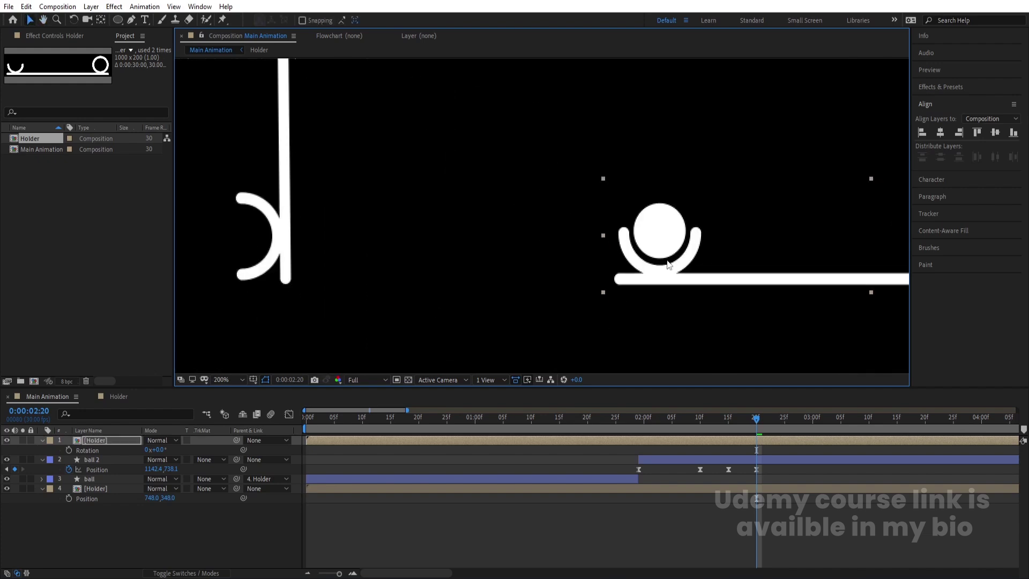
pyautogui.press('Up')
pyautogui.press('Left')
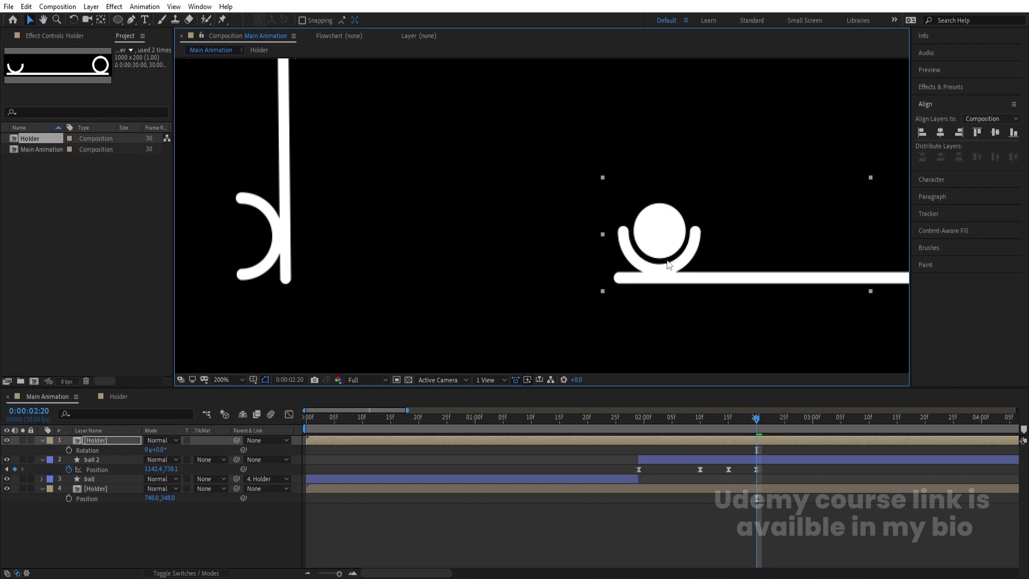
pyautogui.press('Up')
pyautogui.press('Right')
pyautogui.press('Left')
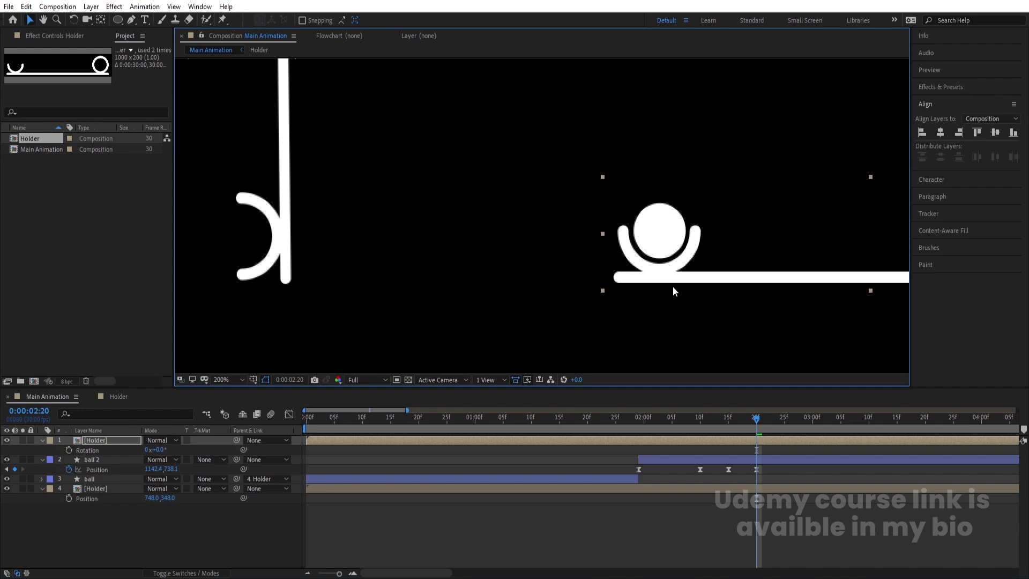
# Step: Play the animation from the start up to 0:00:02:20 to check how the ball lands in the duplicate Holder's cup
pyautogui.press('-')
pyautogui.press('Home')
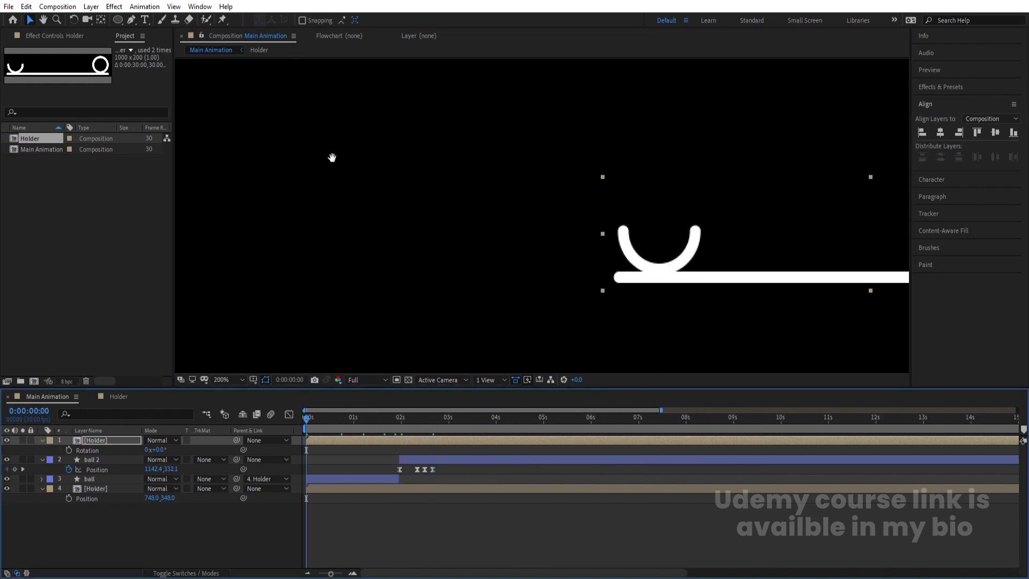
pyautogui.press('h')
pyautogui.moveTo(726, 309); pyautogui.dragTo(410, 111)
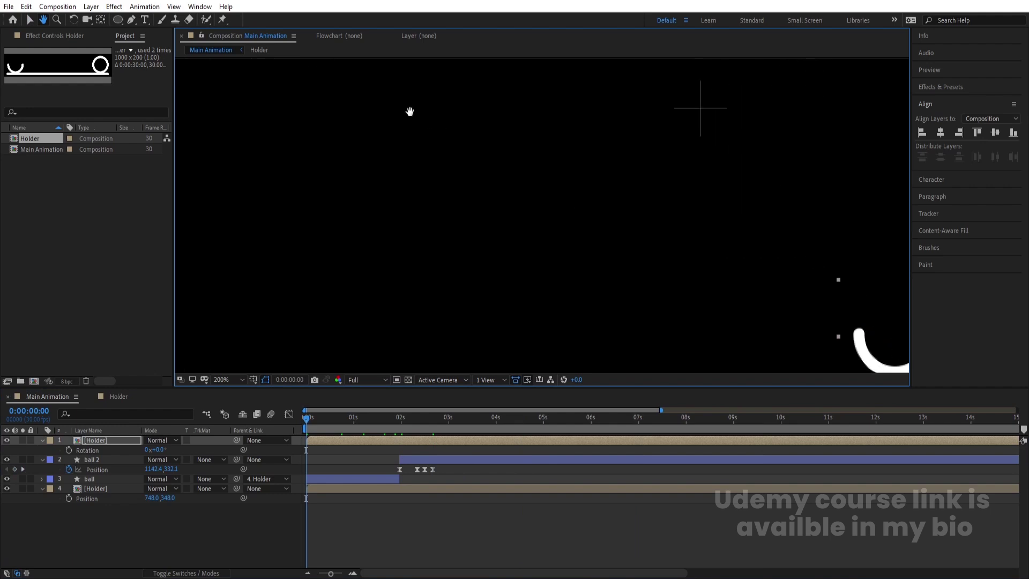
pyautogui.press('v')
pyautogui.press('space')
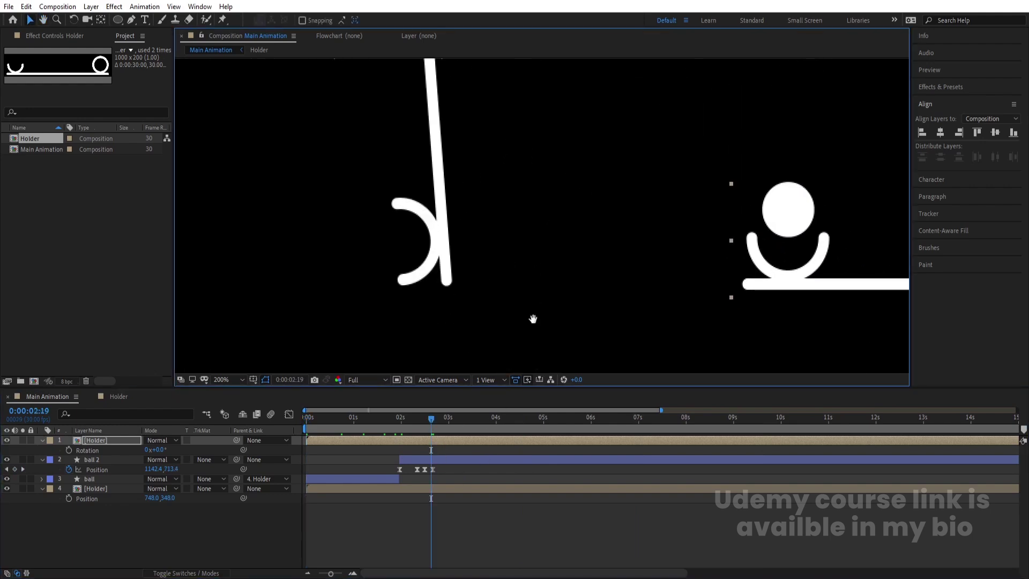
pyautogui.press('j')
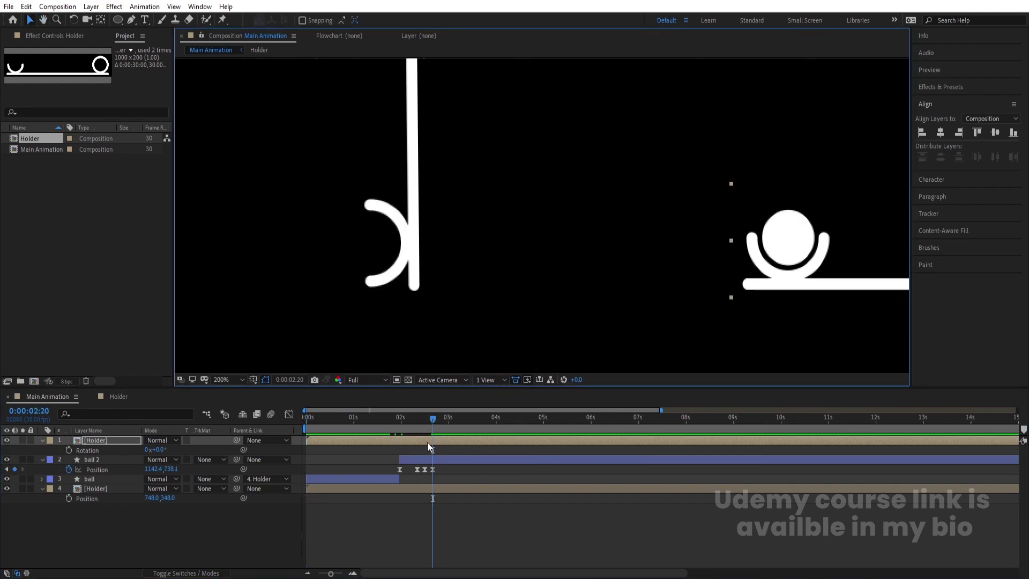
# Step: Reveal the original Holder's rotation keyframes and move the current time to its last one at 0:00:03:29
pyautogui.click(395, 520)
pyautogui.click(407, 489)
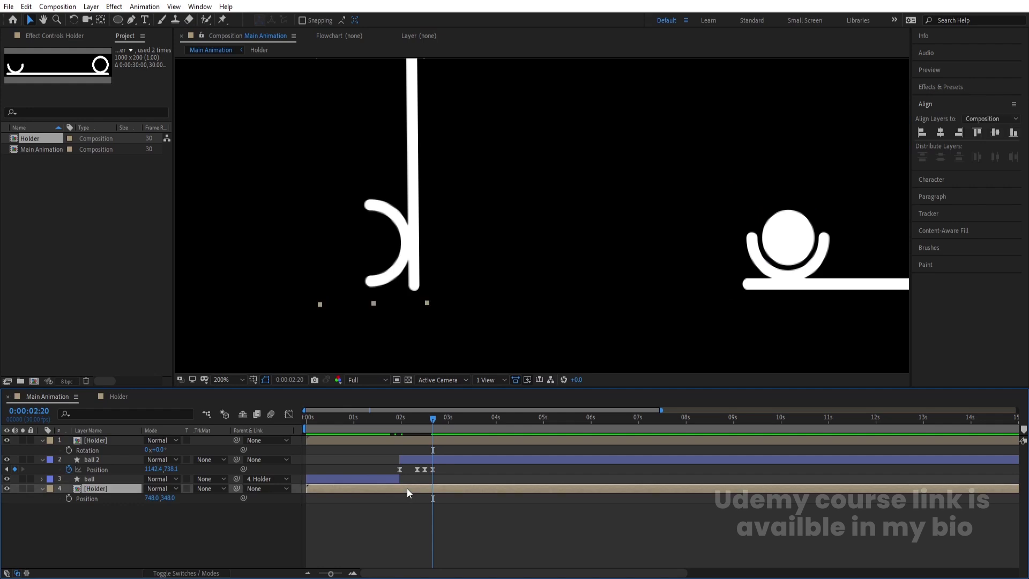
pyautogui.press('r')
pyautogui.moveTo(494, 498); pyautogui.dragTo(494, 497)
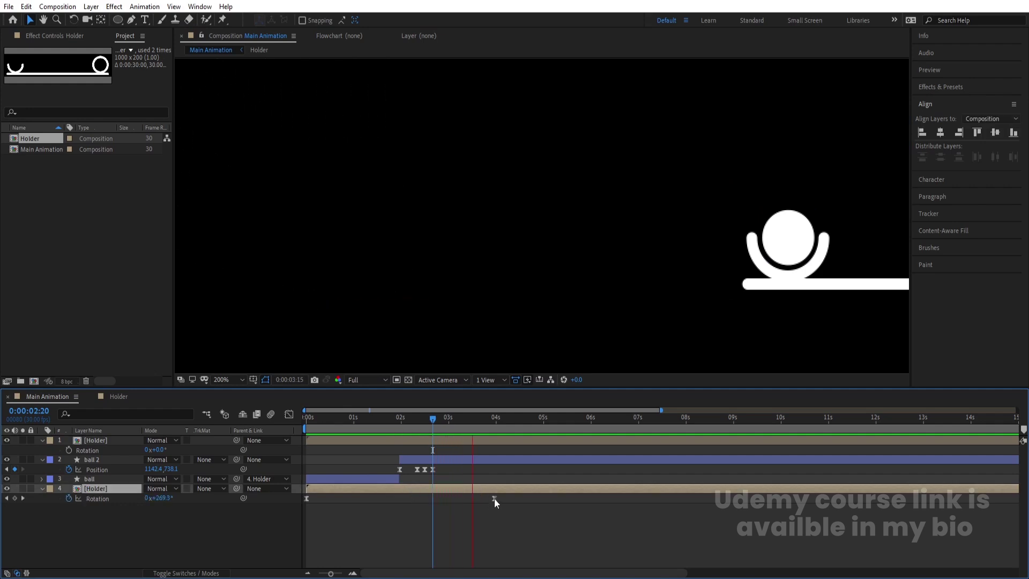
pyautogui.click(237, 381)
pyautogui.click(230, 177)
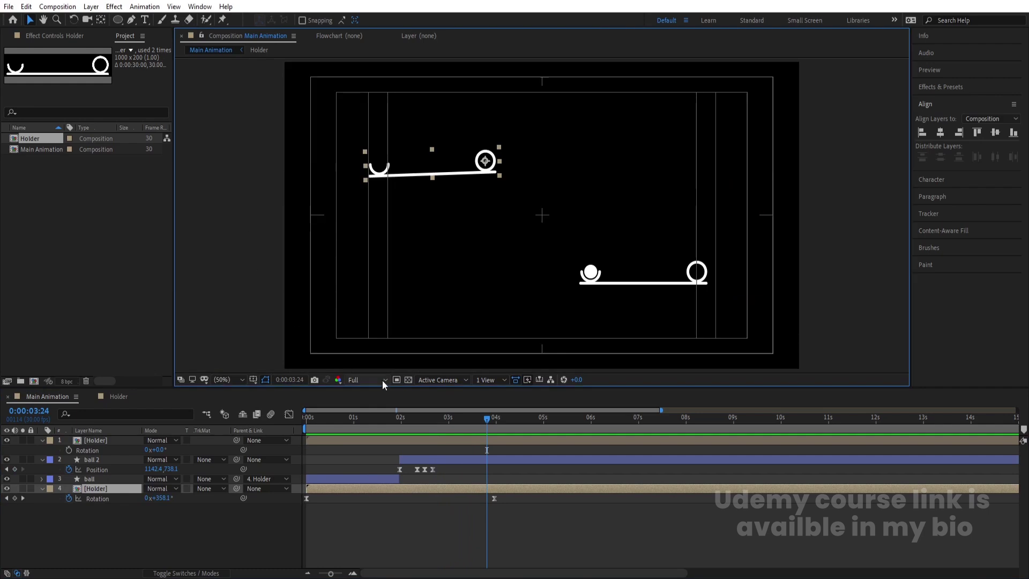
pyautogui.press('k')
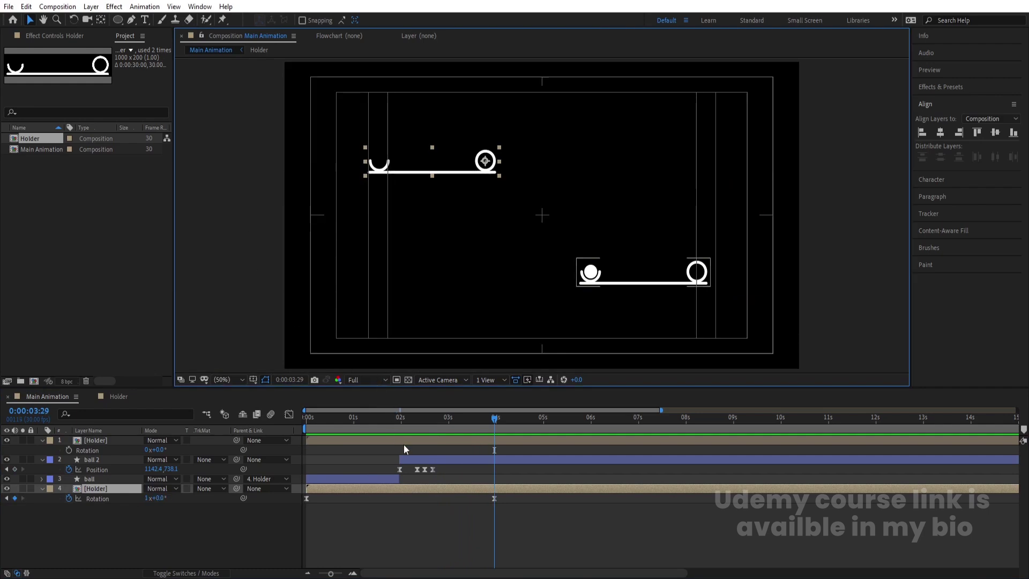
# Step: Pre-compose all four layers into a composition named Animation with all attributes moved, and collapse the new layer's transformations
pyautogui.moveTo(154, 540); pyautogui.dragTo(80, 440)
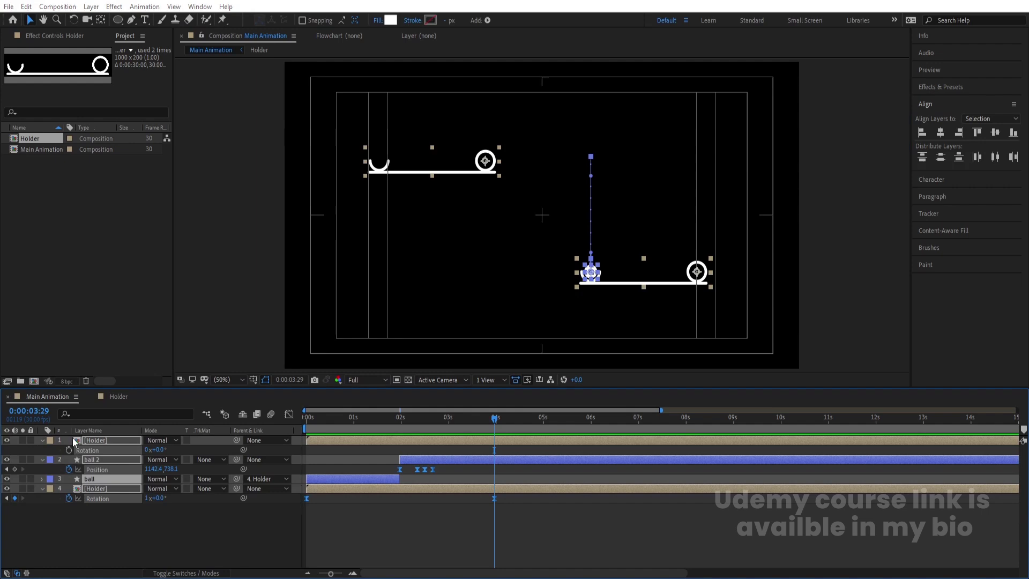
pyautogui.hotkey('ctrl', 'shift', 'c')
pyautogui.write('Animation')
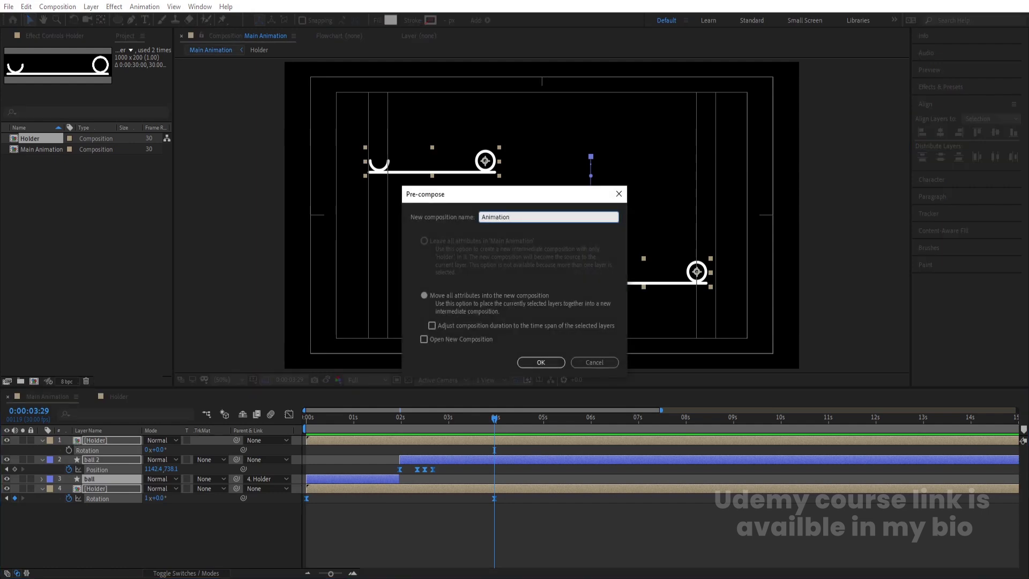
pyautogui.press('Return')
pyautogui.press('F4')
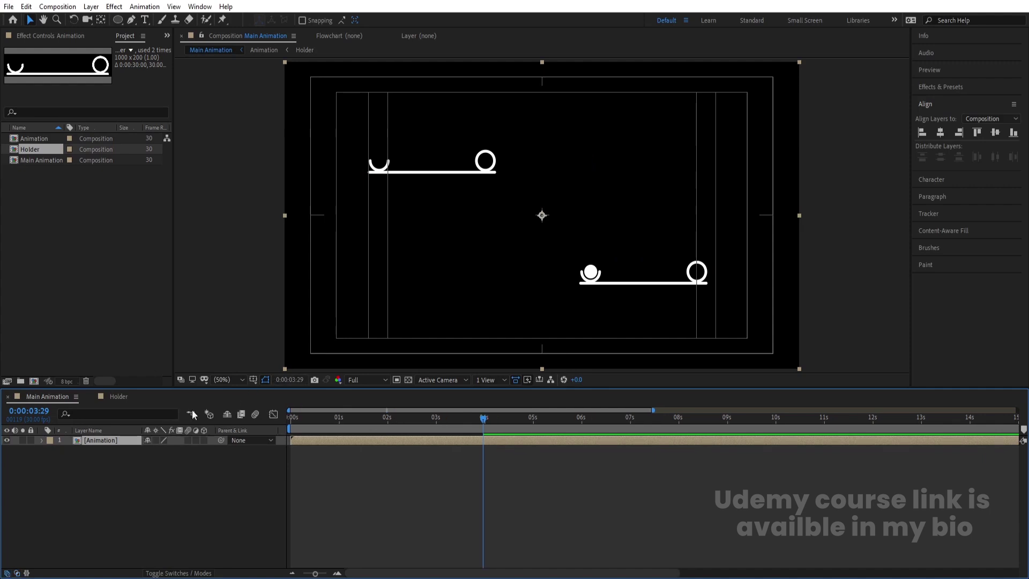
pyautogui.click(155, 439)
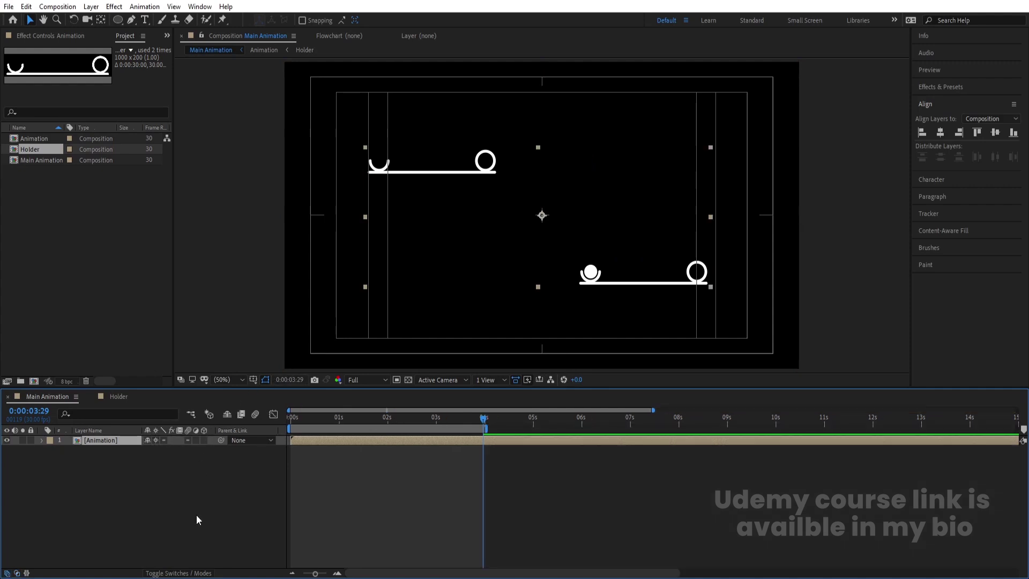
# Step: Scale the Animation layer to 181% and position it with the first Holder centred in the lower half of the frame
pyautogui.press('s')
pyautogui.moveTo(159, 452); pyautogui.dragTo(399, 275)
pyautogui.press('Num_Lock')
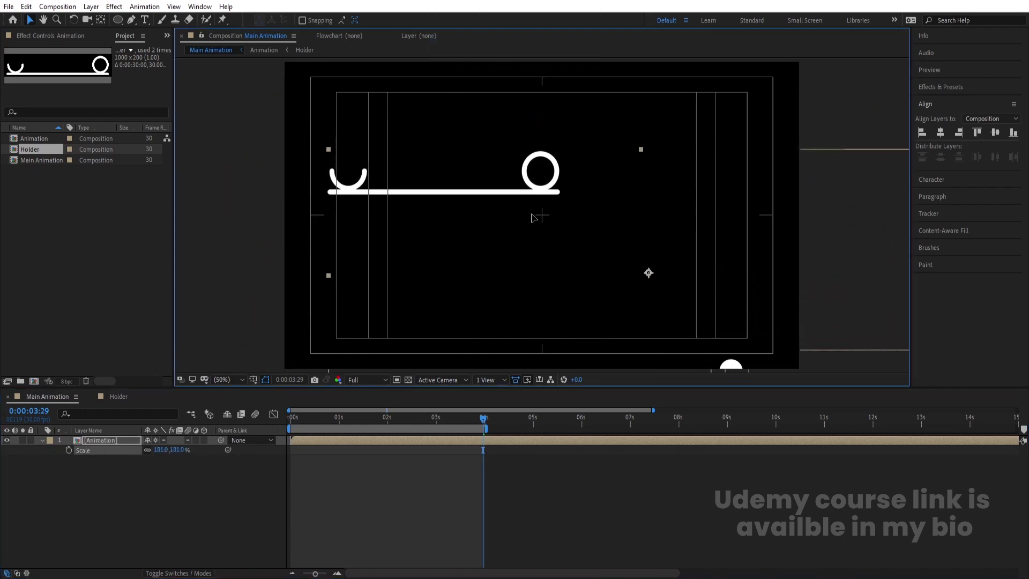
pyautogui.moveTo(540, 219); pyautogui.dragTo(605, 275)
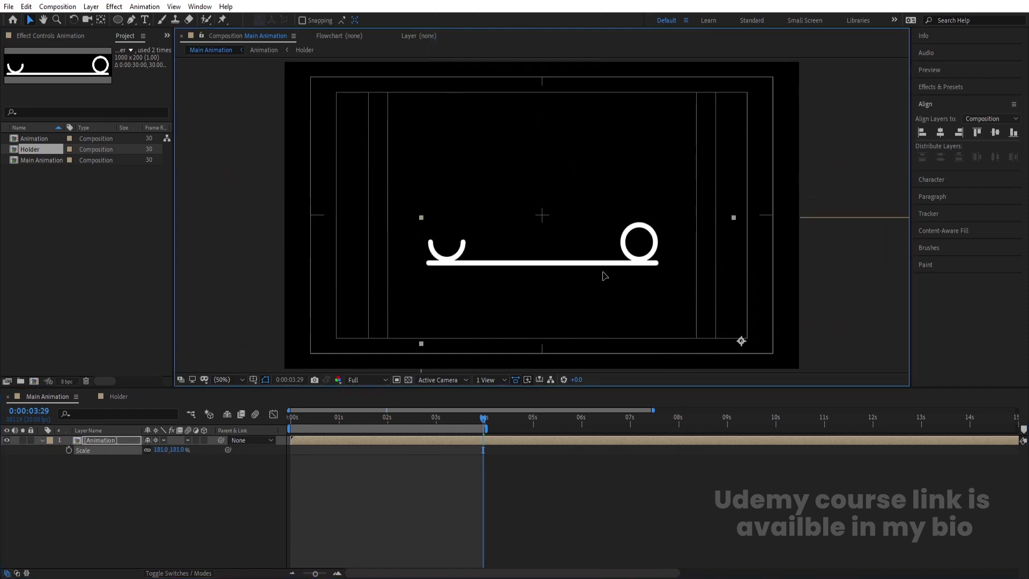
pyautogui.moveTo(447, 249); pyautogui.dragTo(451, 257)
pyautogui.press('Home')
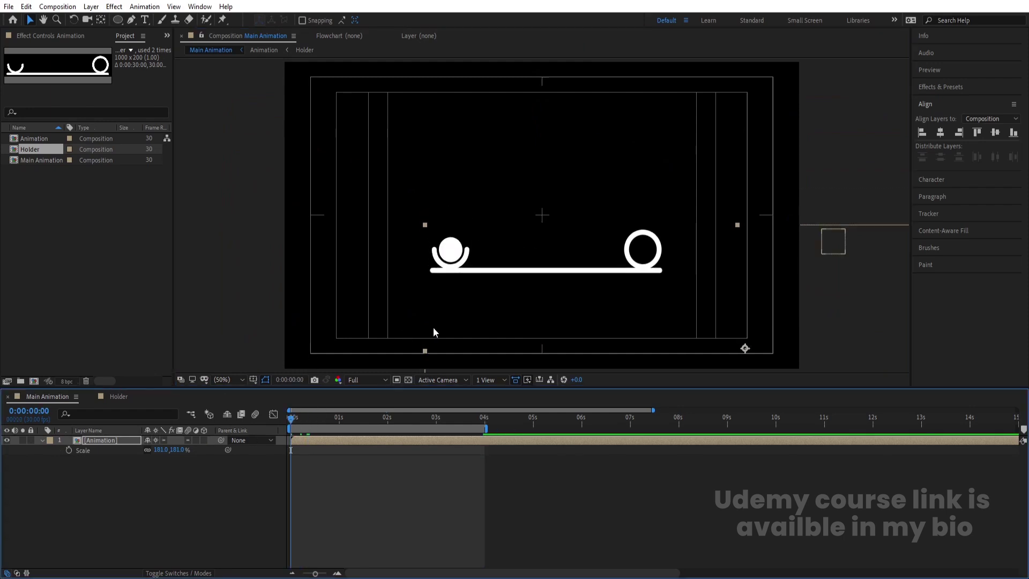
pyautogui.moveTo(452, 270); pyautogui.dragTo(450, 291)
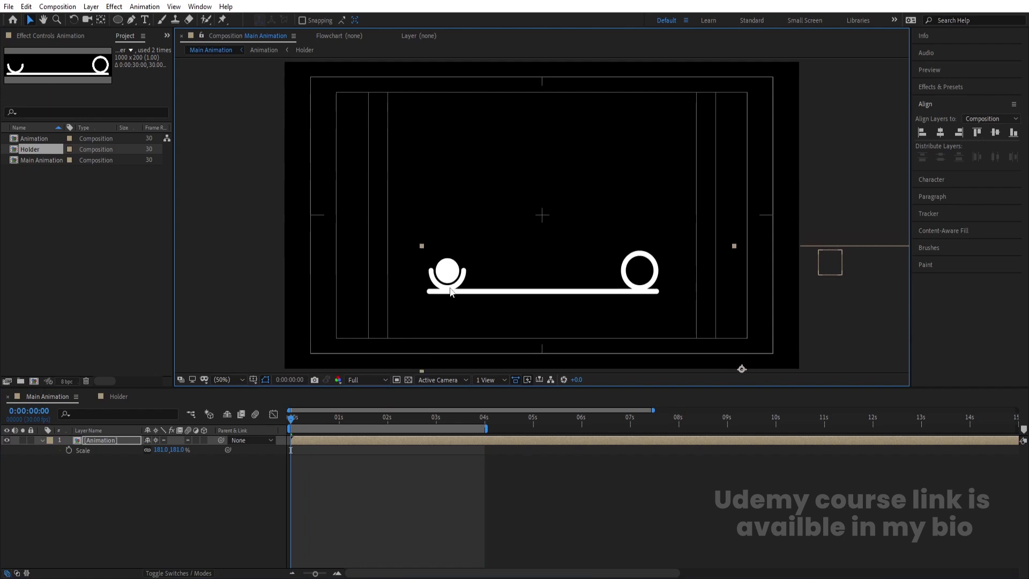
# Step: Show the rulers and place a vertical guide at the Holder bar's left end and a horizontal guide along its bottom edge
pyautogui.hotkey('ctrl', 'r')
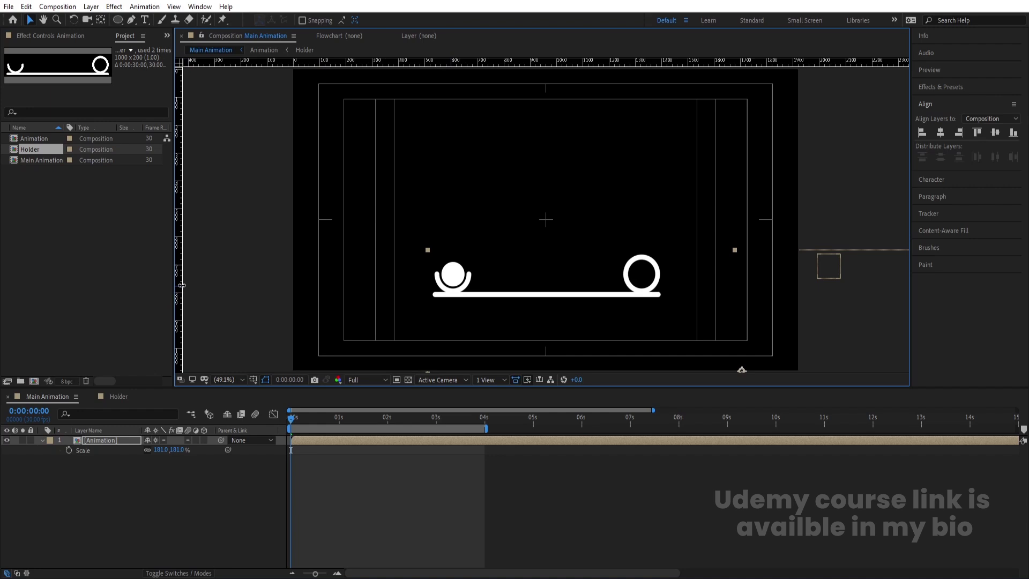
pyautogui.moveTo(179, 285); pyautogui.dragTo(437, 200)
pyautogui.press('/')
pyautogui.moveTo(317, 252); pyautogui.dragTo(321, 251)
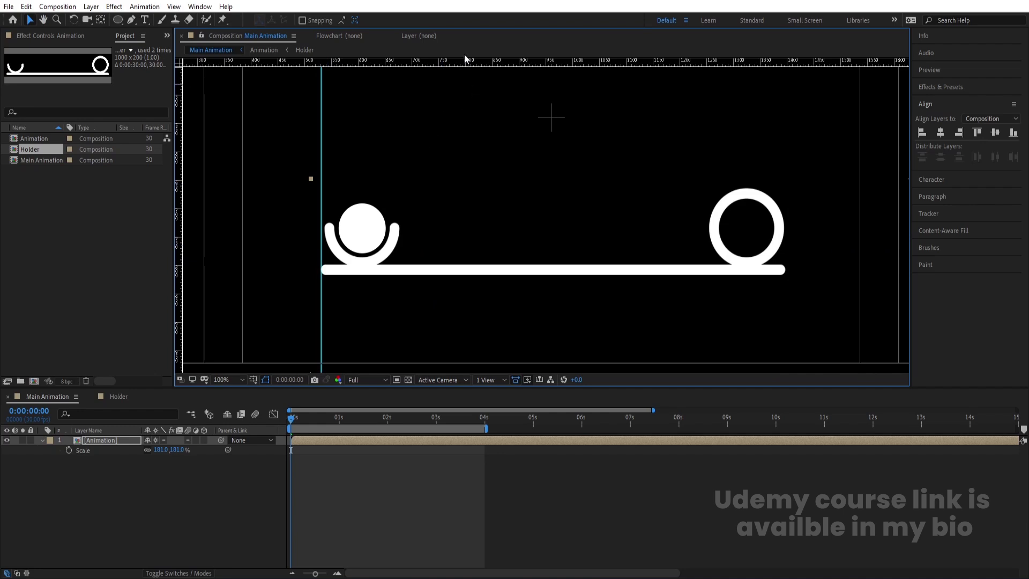
pyautogui.moveTo(453, 63); pyautogui.dragTo(497, 274)
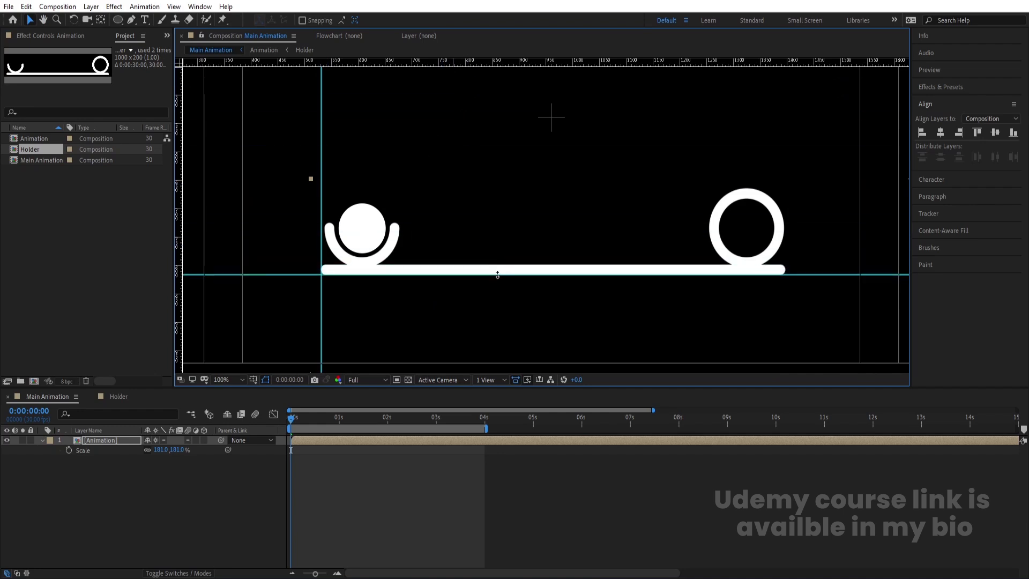
# Step: Keyframe Animation's position at 0:00:00:00, then at 0:00:04:00 move it to about 293.8, 362.6, bringing the second Holder near the guides
pyautogui.click(88, 442)
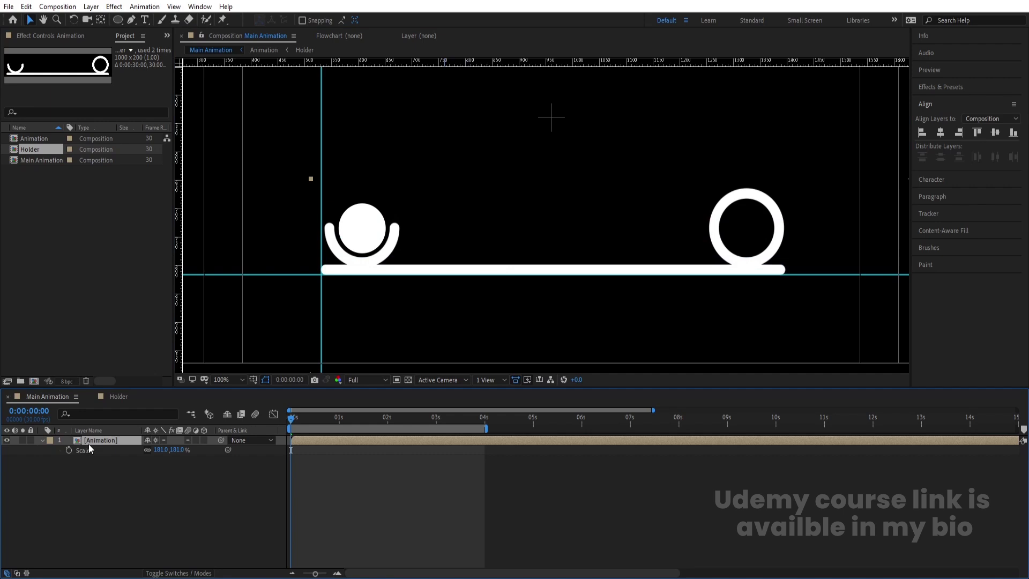
pyautogui.press('p')
pyautogui.click(69, 451)
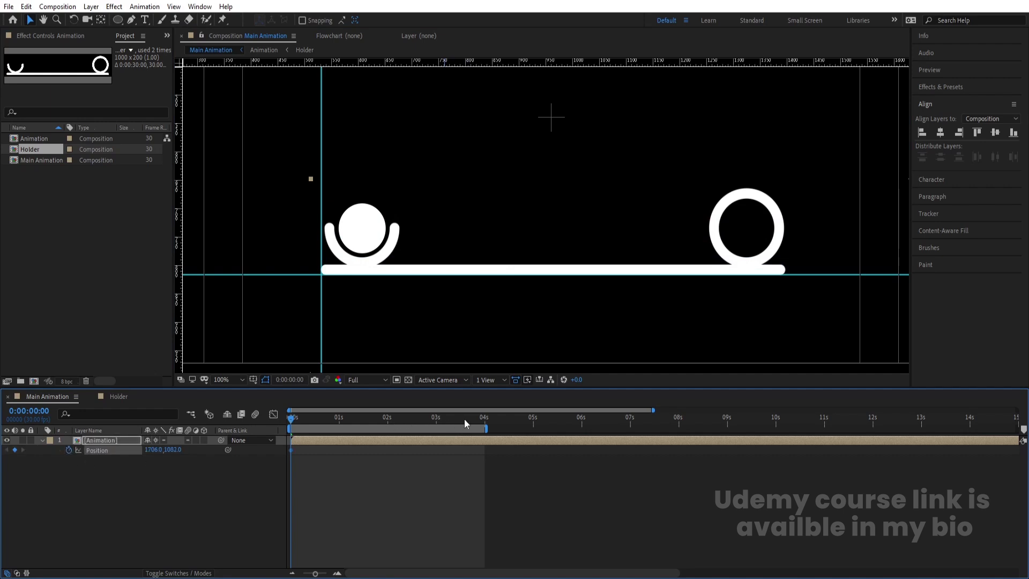
pyautogui.click(484, 423)
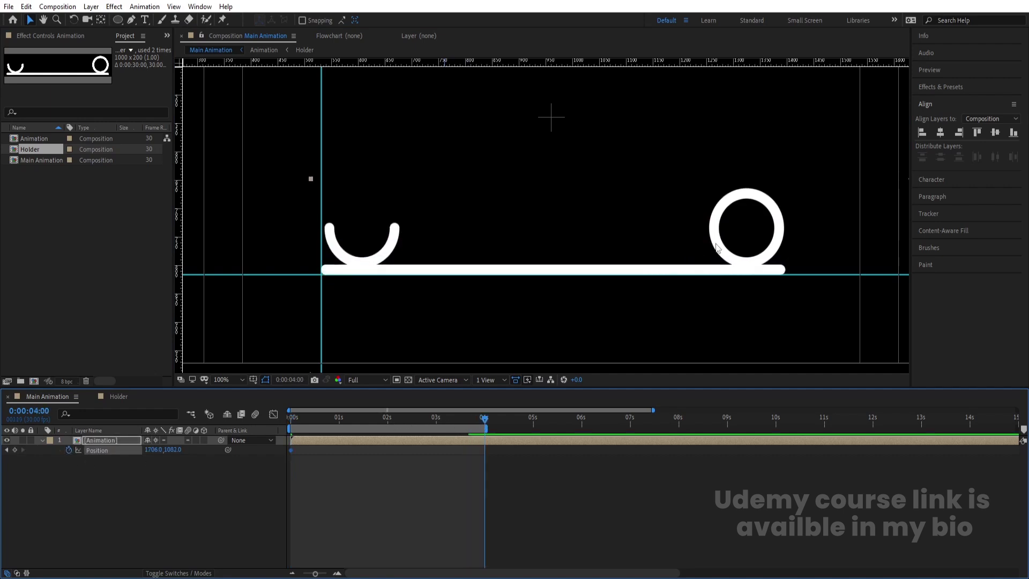
pyautogui.click(232, 380)
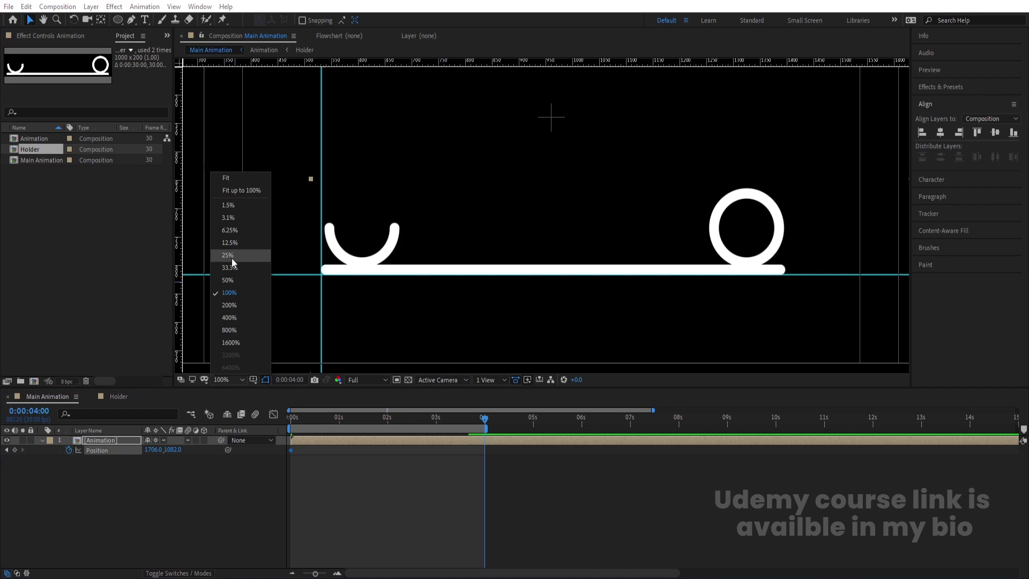
pyautogui.click(236, 176)
pyautogui.moveTo(699, 316); pyautogui.dragTo(355, 133)
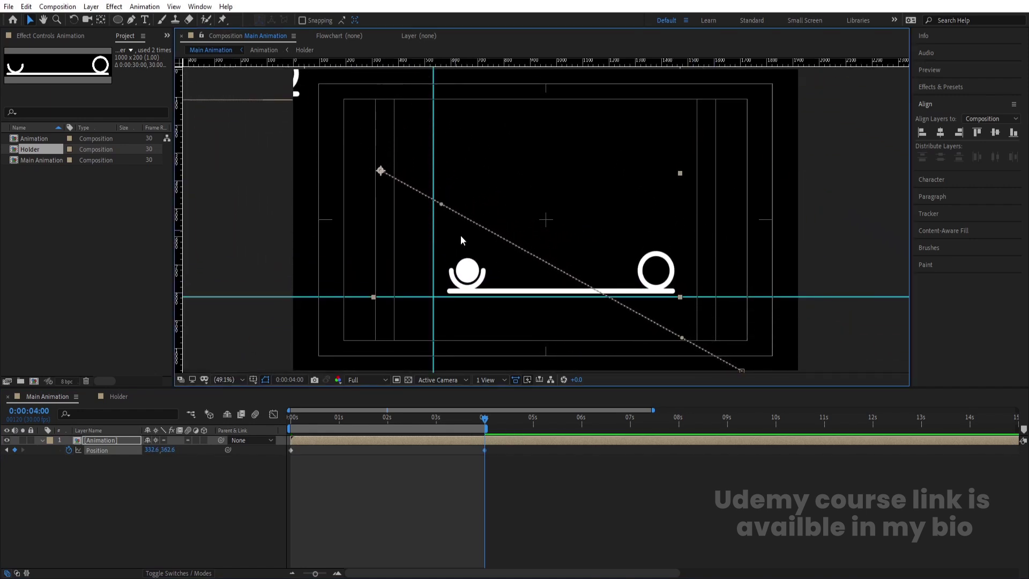
pyautogui.moveTo(471, 271); pyautogui.dragTo(463, 272)
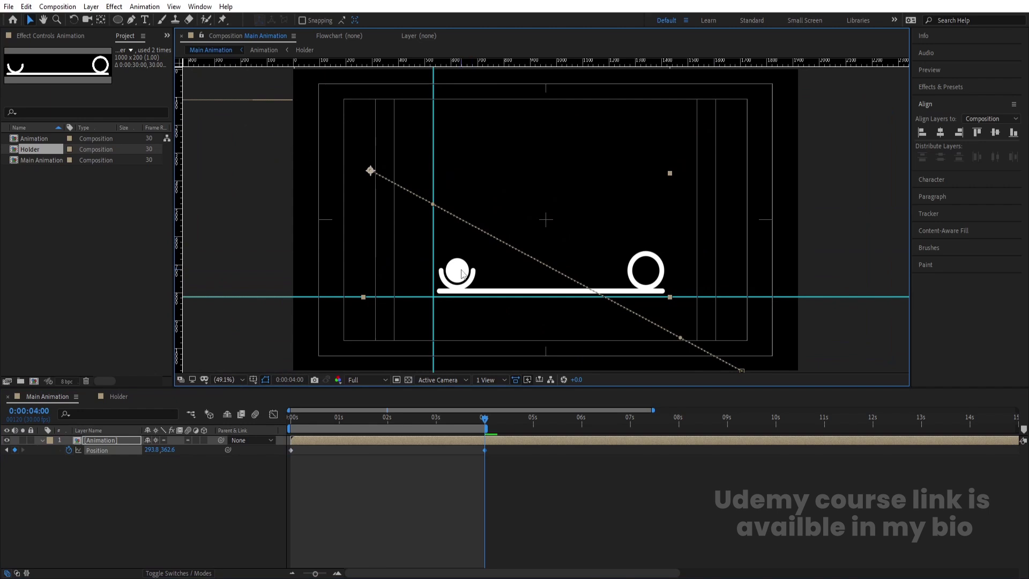
# Step: Nudge the Animation layer at 0:00:04:00 down and left to position 279.8, 374.6, aligning the second Holder with the guides
pyautogui.press('Down')
pyautogui.press('Down')
pyautogui.press('Down')
pyautogui.press('Down')
pyautogui.press('Down')
pyautogui.press('Down')
pyautogui.press('Down')
pyautogui.press('Down')
pyautogui.press('Down')
pyautogui.press('Down')
pyautogui.press('Down')
pyautogui.press('Down')
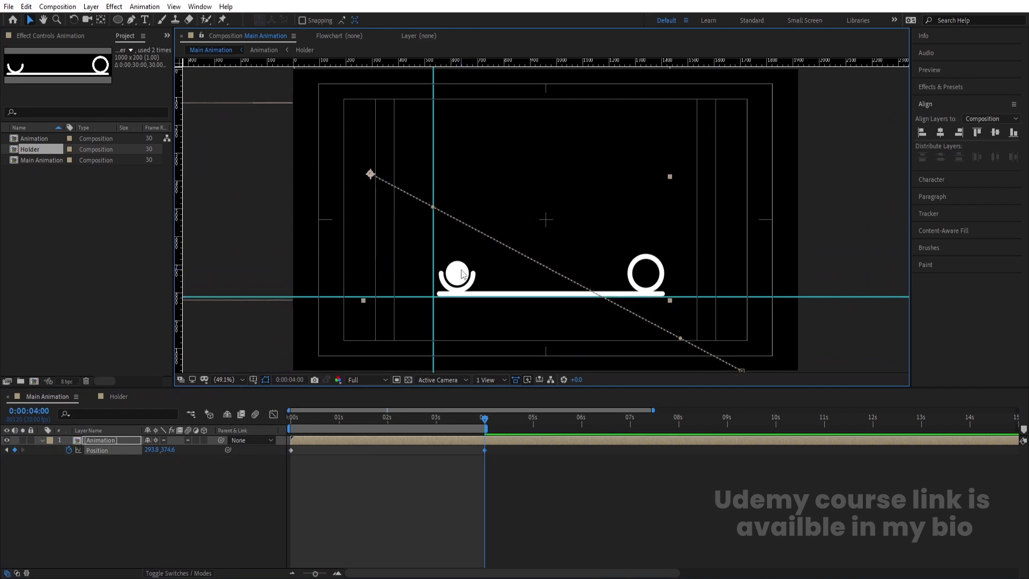
pyautogui.press('Left')
pyautogui.press('Left')
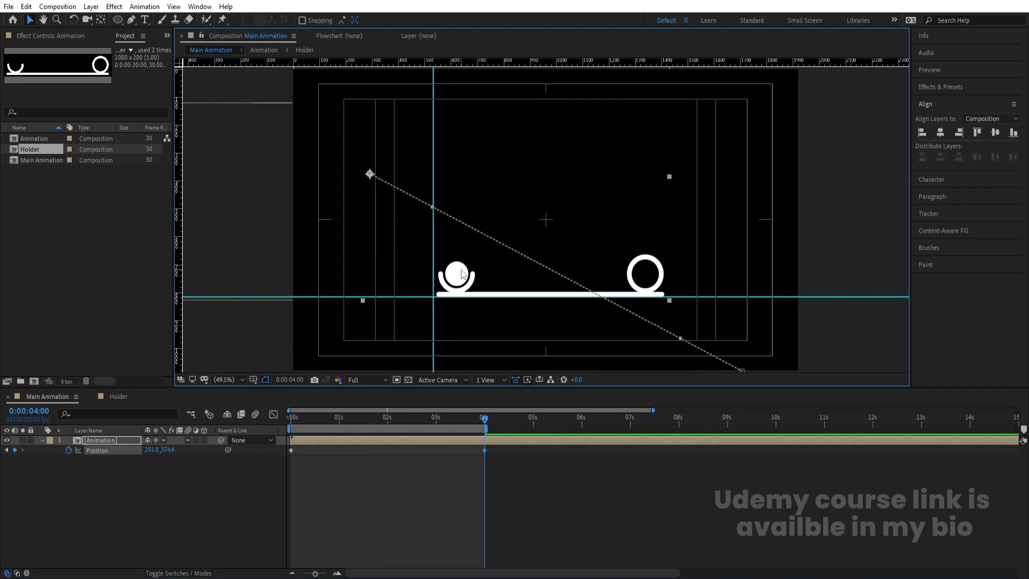
pyautogui.press('Left')
pyautogui.press('Left')
pyautogui.press('Left')
pyautogui.press('Left')
pyautogui.press('Left')
pyautogui.press('Left')
pyautogui.press('Left')
pyautogui.press('Left')
pyautogui.press('Left')
pyautogui.press('Left')
pyautogui.press('Left')
pyautogui.press('Left')
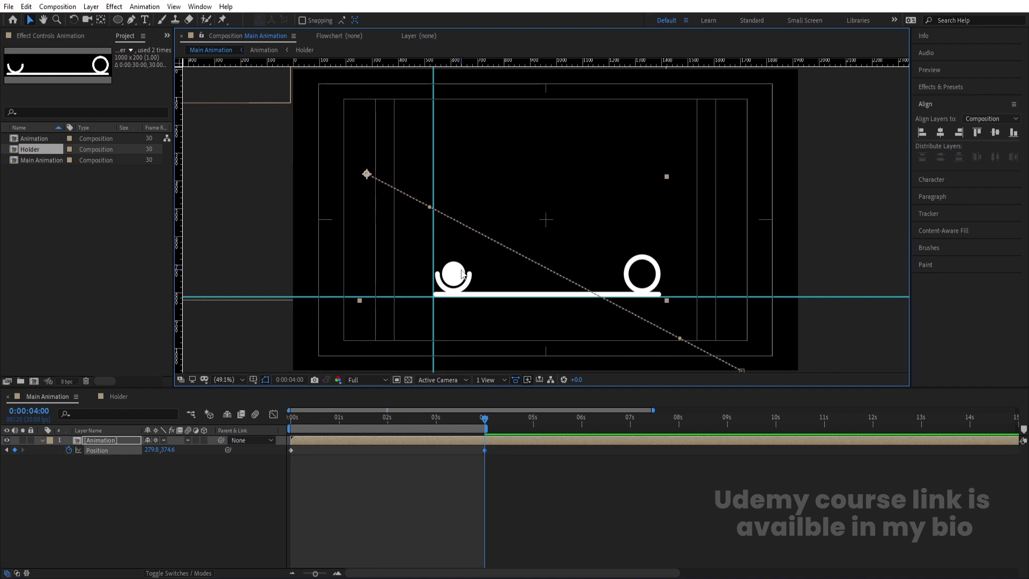
# Step: Play back Main Animation from 0:00:00:00 to check that the end position loops into the start
pyautogui.press('space')
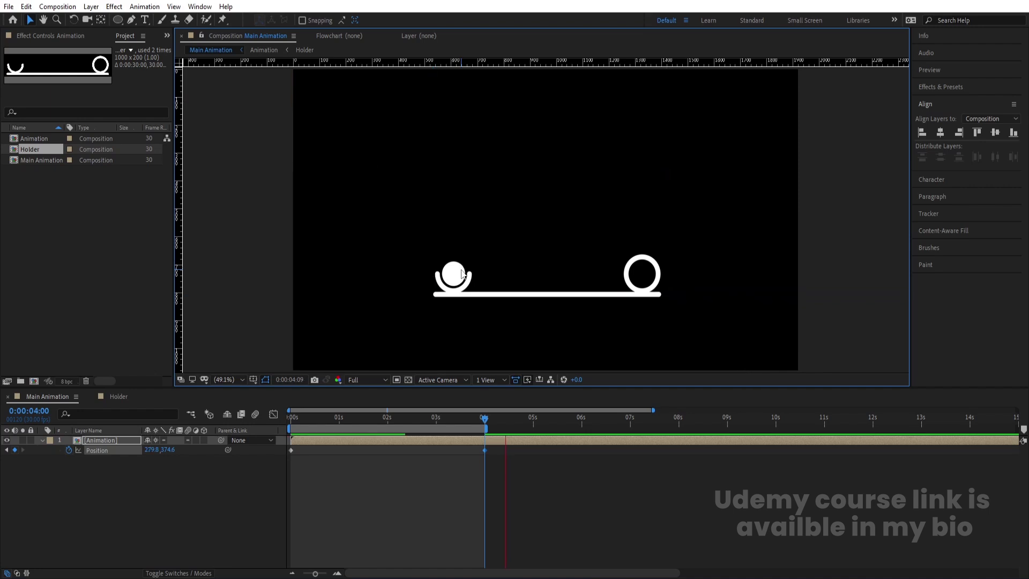
pyautogui.press('space')
pyautogui.press('space')
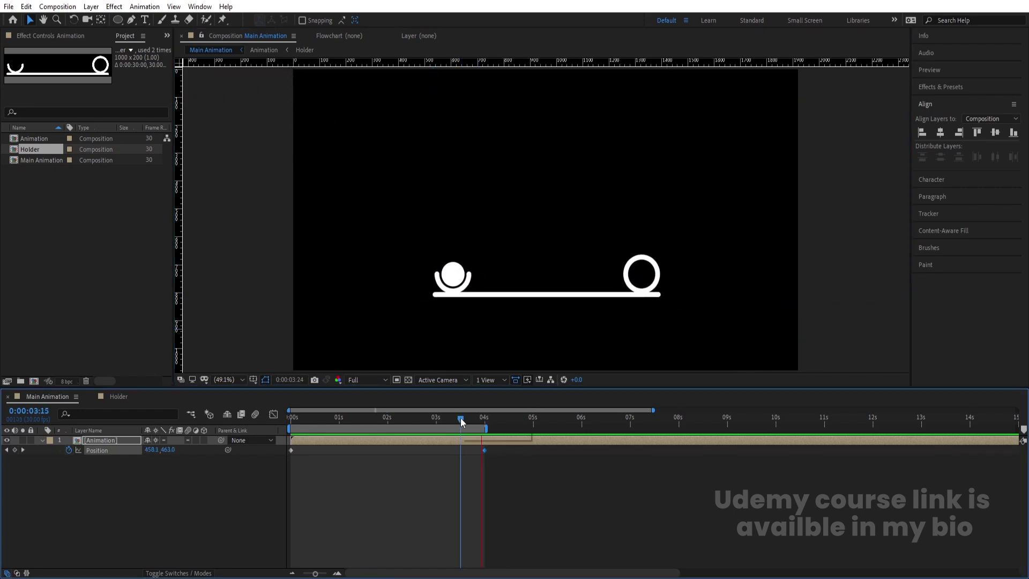
pyautogui.press('space')
pyautogui.moveTo(441, 423); pyautogui.dragTo(290, 421)
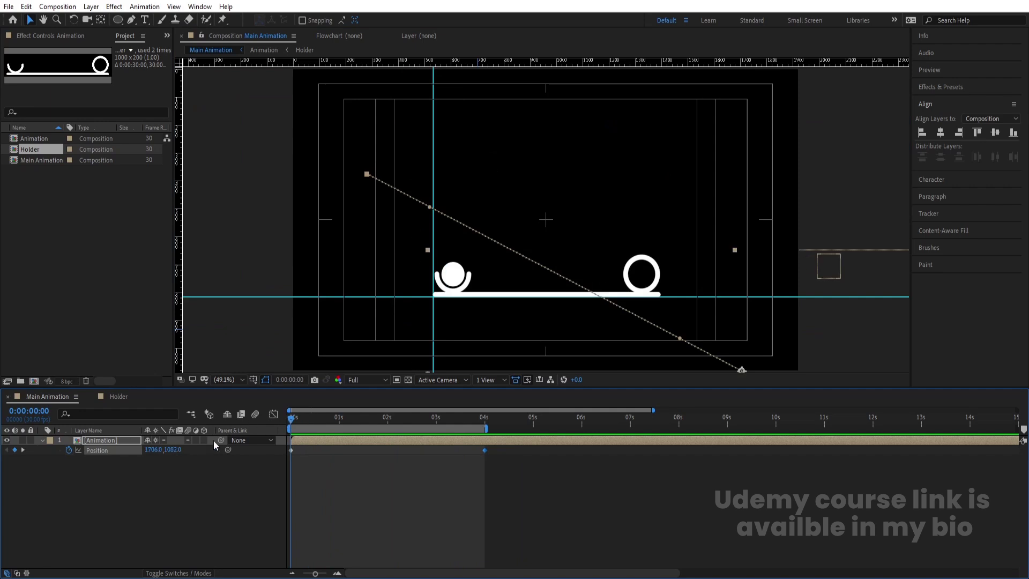
pyautogui.press('space')
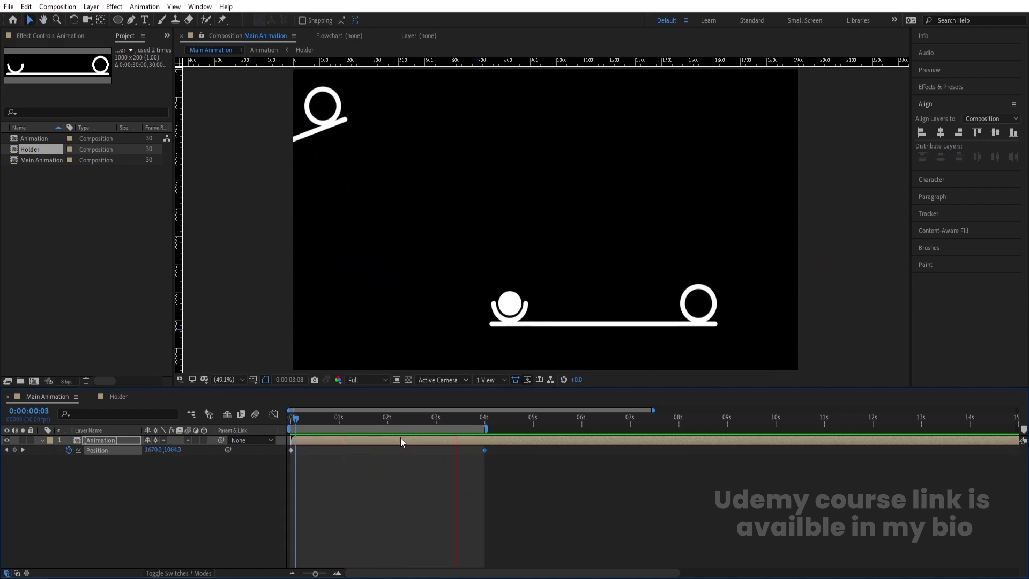
pyautogui.press('space')
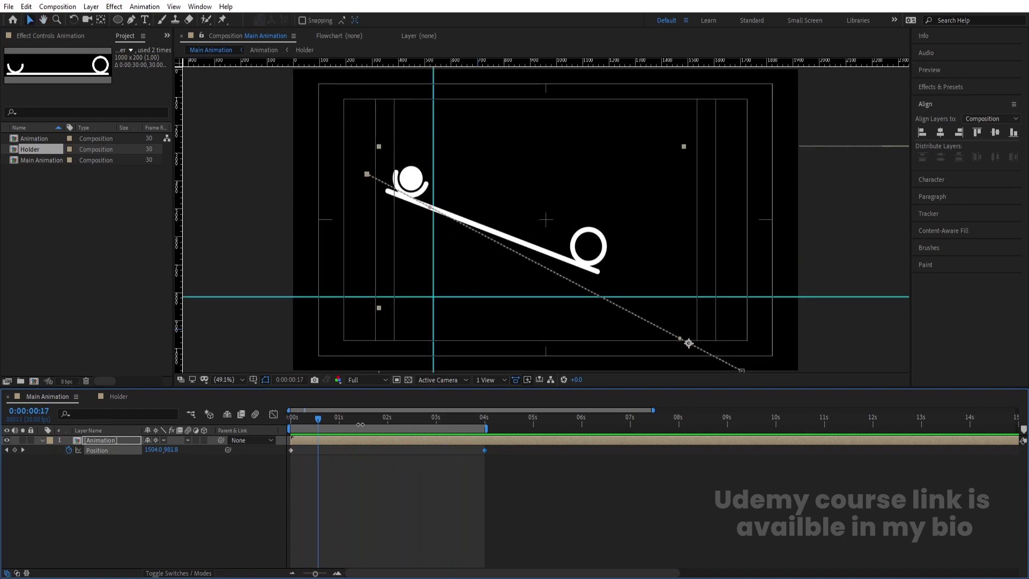
# Step: Try a full-frame orange solid as the background beneath the Animation layer, and delete it
pyautogui.click(220, 493)
pyautogui.hotkey('ctrl', 'y')
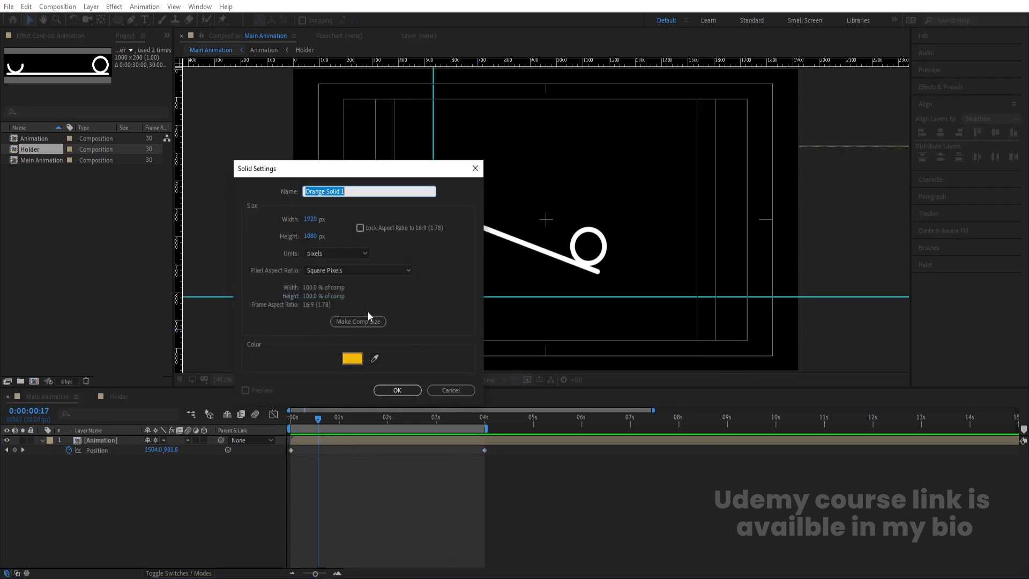
pyautogui.click(356, 360)
pyautogui.press('Return')
pyautogui.press('Return')
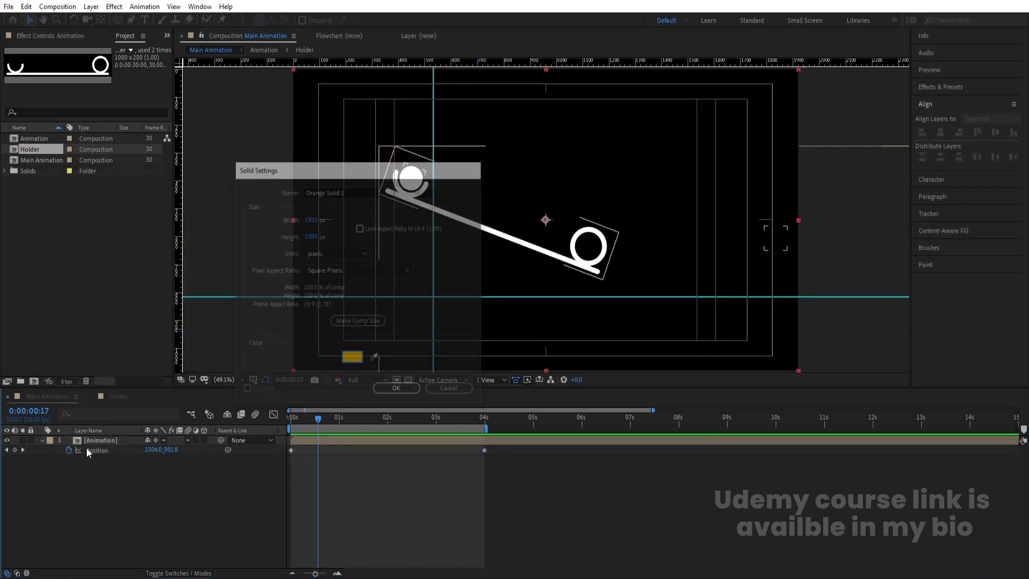
pyautogui.moveTo(95, 443); pyautogui.dragTo(99, 475)
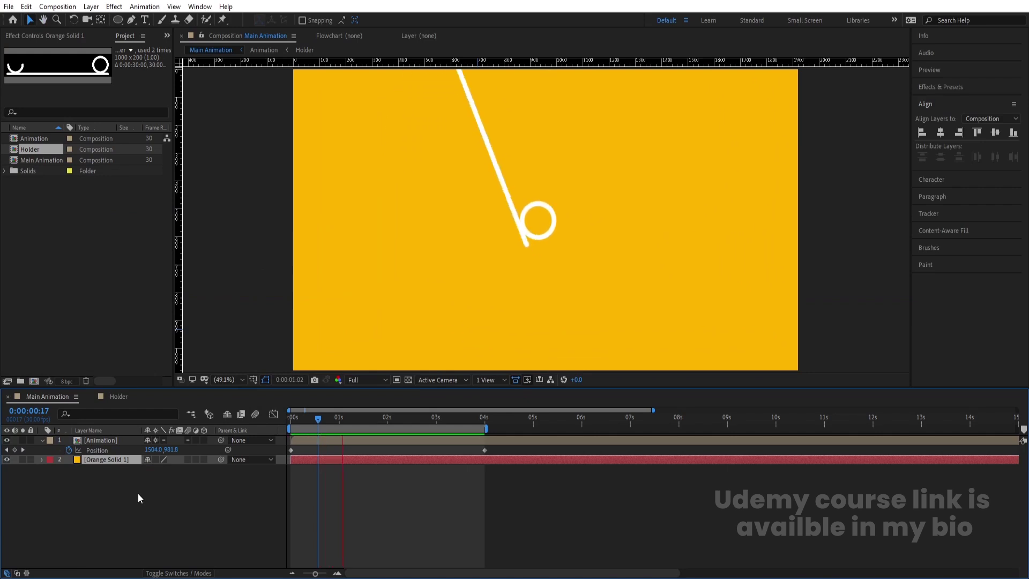
pyautogui.click(147, 484)
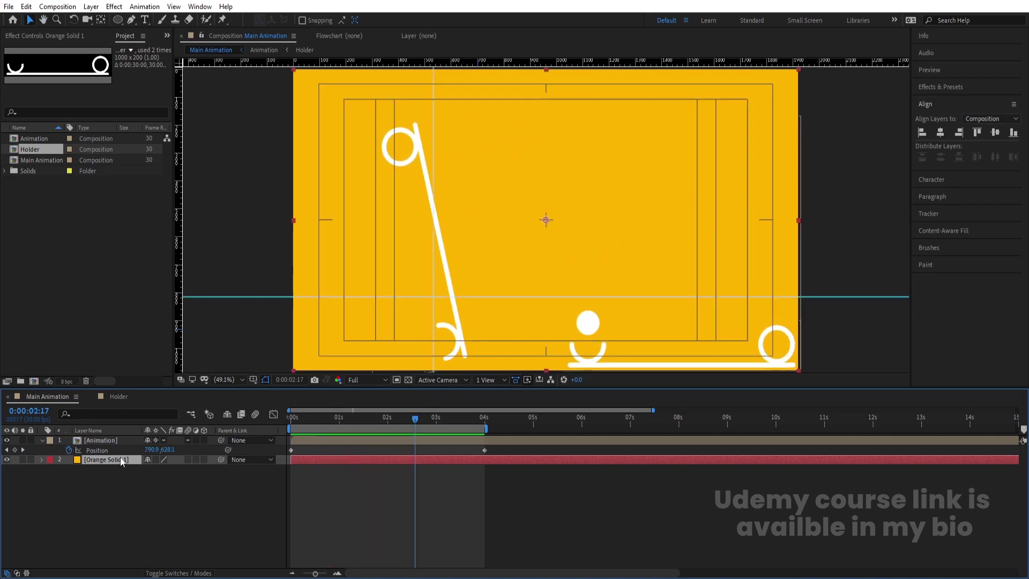
pyautogui.click(120, 457)
pyautogui.press('Delete')
# Step: Create a 1920 x 1080 px solid in black (000000) and place it beneath the Animation layer
pyautogui.hotkey('ctrl', 'y')
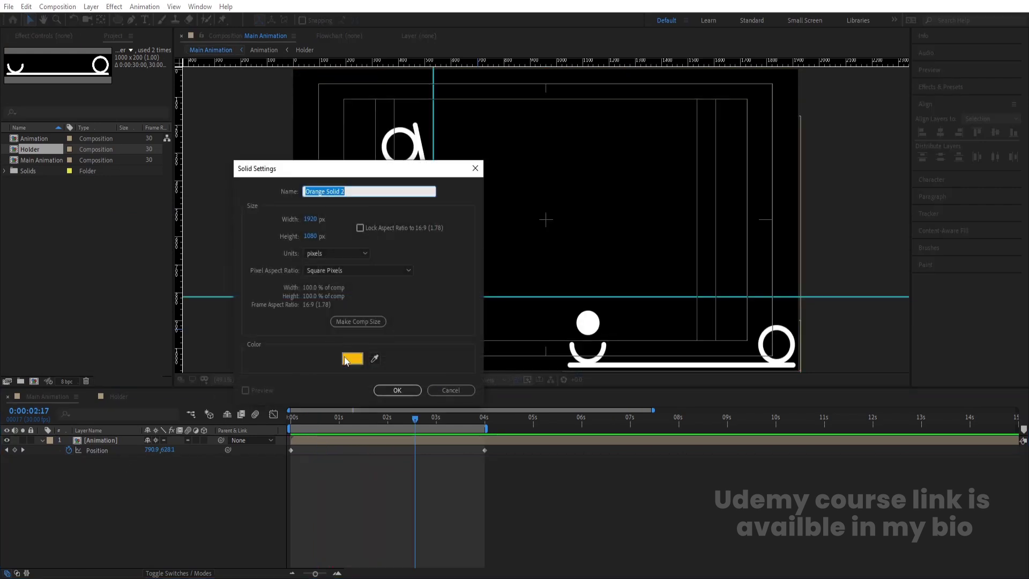
pyautogui.click(351, 359)
pyautogui.write('000000')
pyautogui.press('Return')
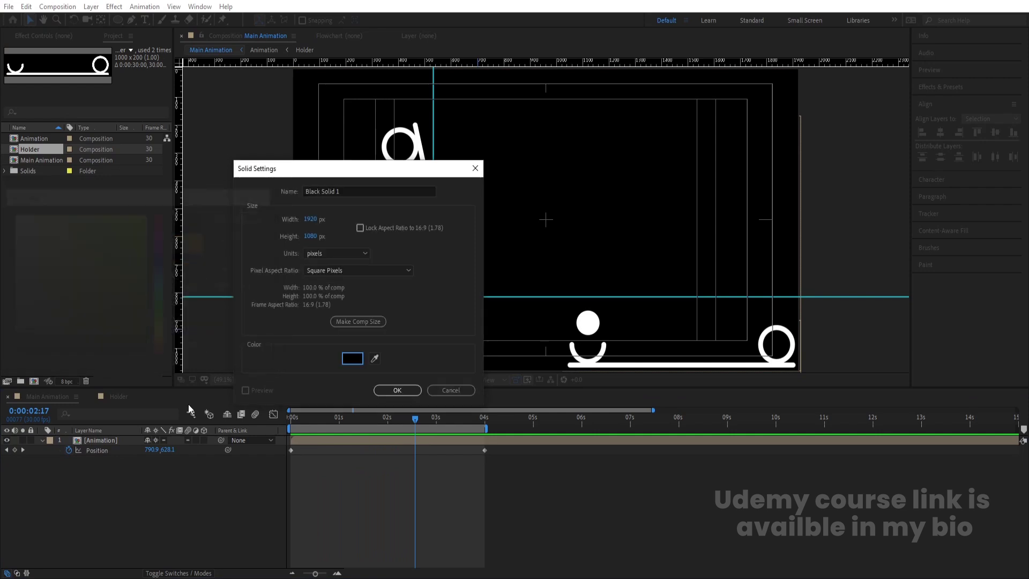
pyautogui.press('Return')
pyautogui.moveTo(115, 443); pyautogui.dragTo(136, 517)
# Step: Add an adjustment layer above the other layers and apply the Tint effect to it
pyautogui.rightClick(136, 517)
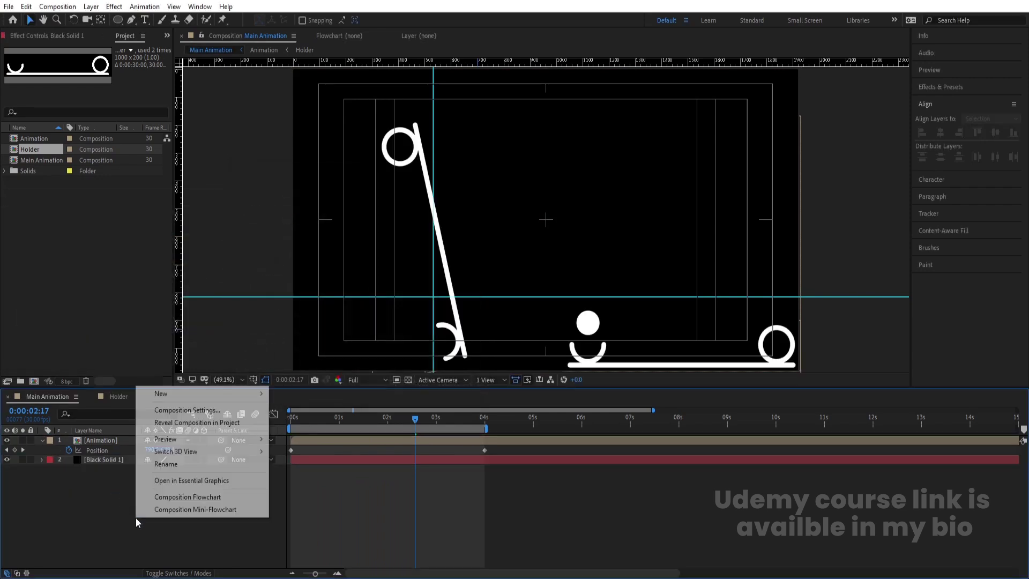
pyautogui.moveTo(187, 394)
pyautogui.click(310, 485)
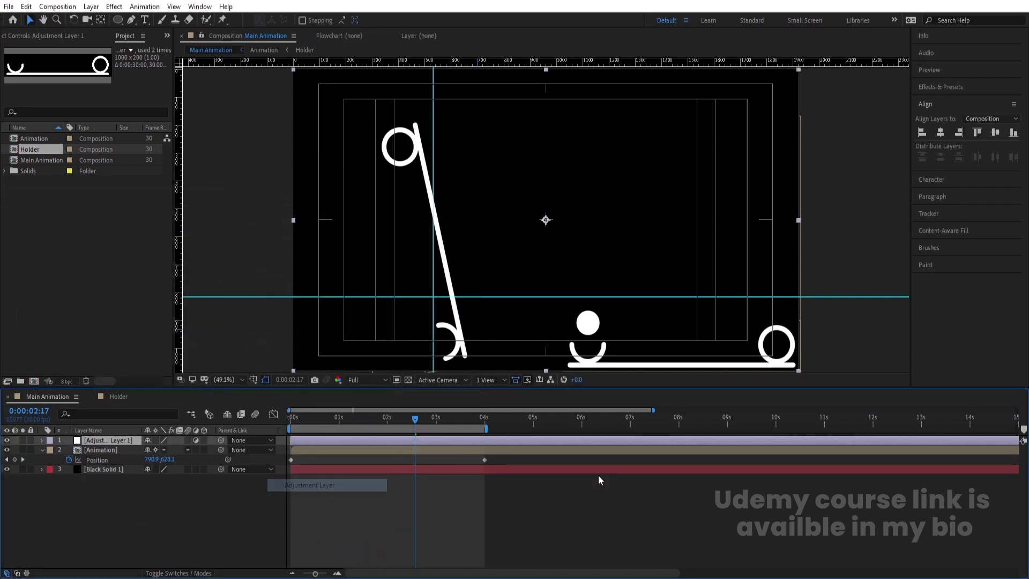
pyautogui.click(939, 88)
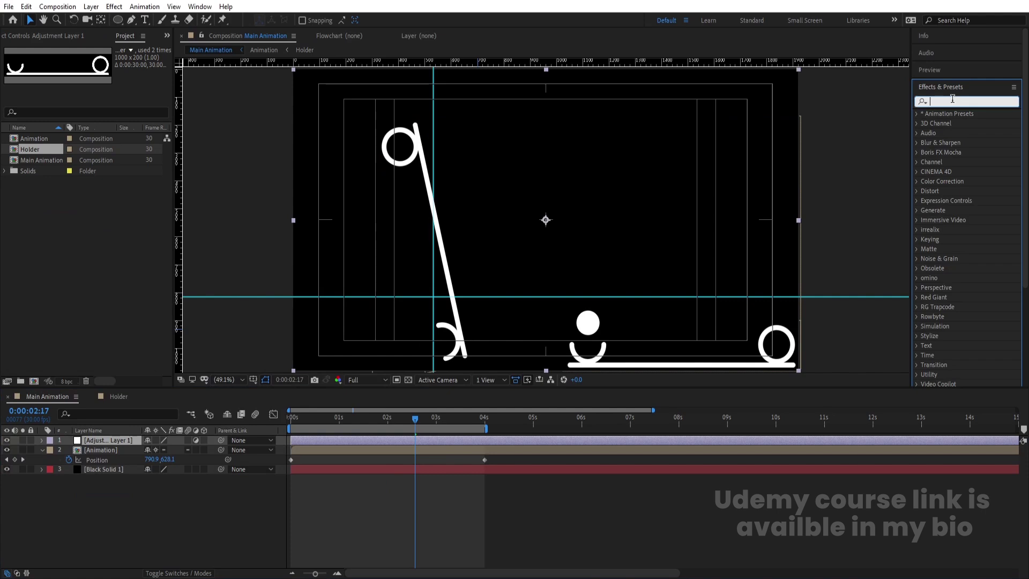
pyautogui.write('tint')
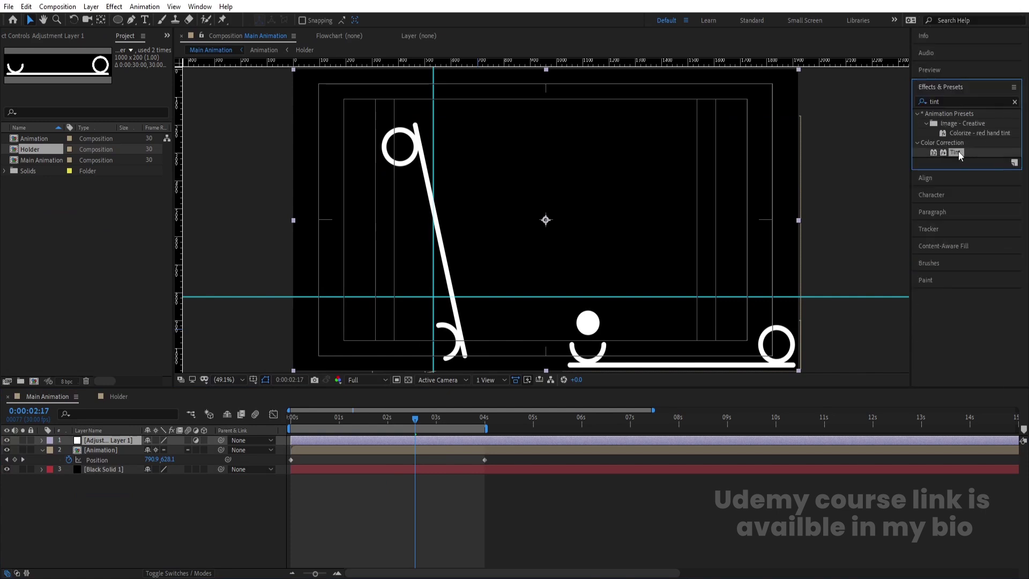
pyautogui.doubleClick(957, 152)
# Step: Try swapping the Tint effect's black and white colors, preview the result, and swap them back
pyautogui.click(115, 98)
pyautogui.press('space')
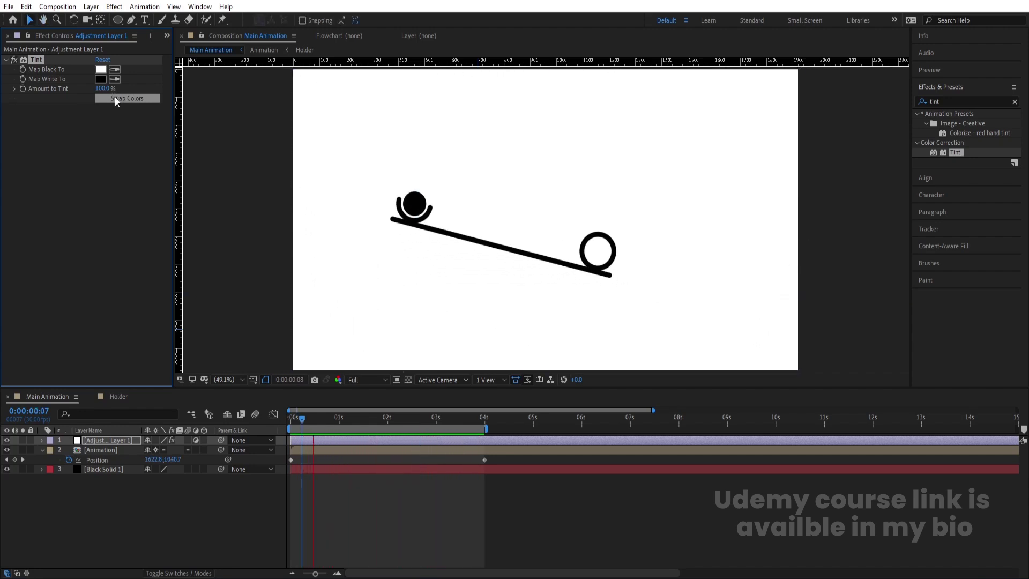
pyautogui.click(114, 98)
pyautogui.click(100, 78)
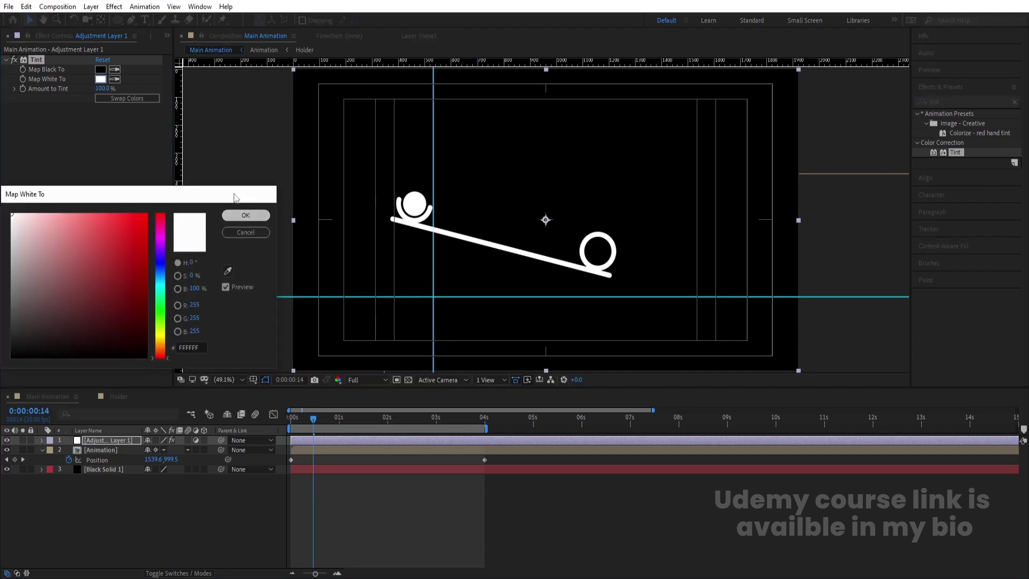
pyautogui.click(246, 215)
# Step: Set the Tint effect's Map Black To color to violet-blue 4E00FF and preview the animation
pyautogui.click(100, 70)
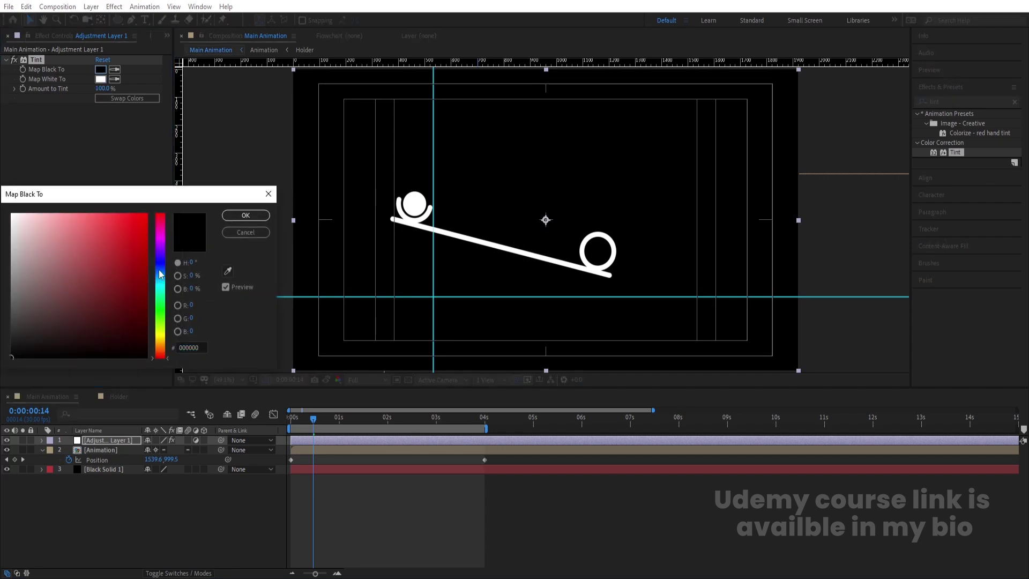
pyautogui.click(160, 270)
pyautogui.click(146, 214)
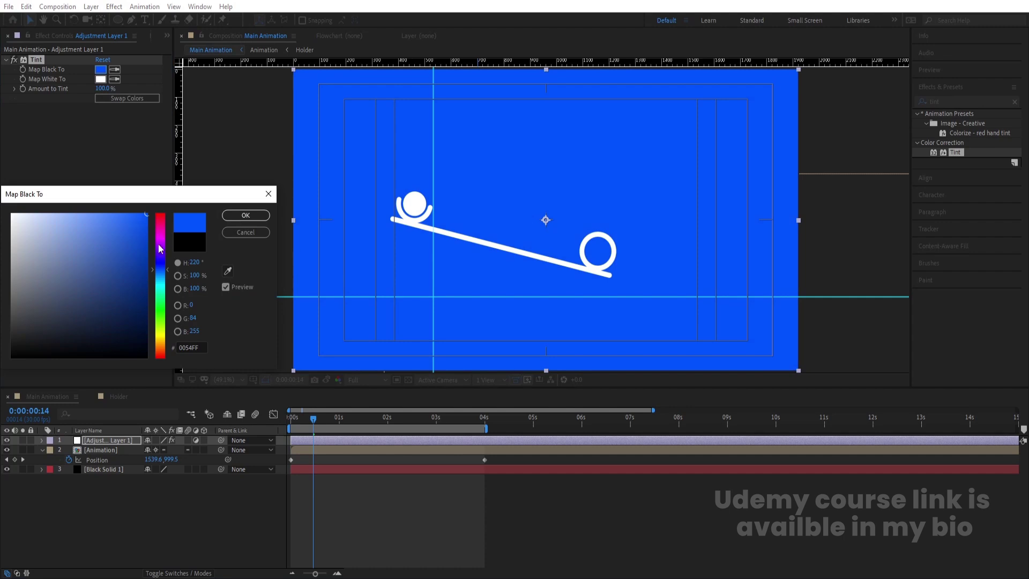
pyautogui.click(160, 249)
pyautogui.click(159, 255)
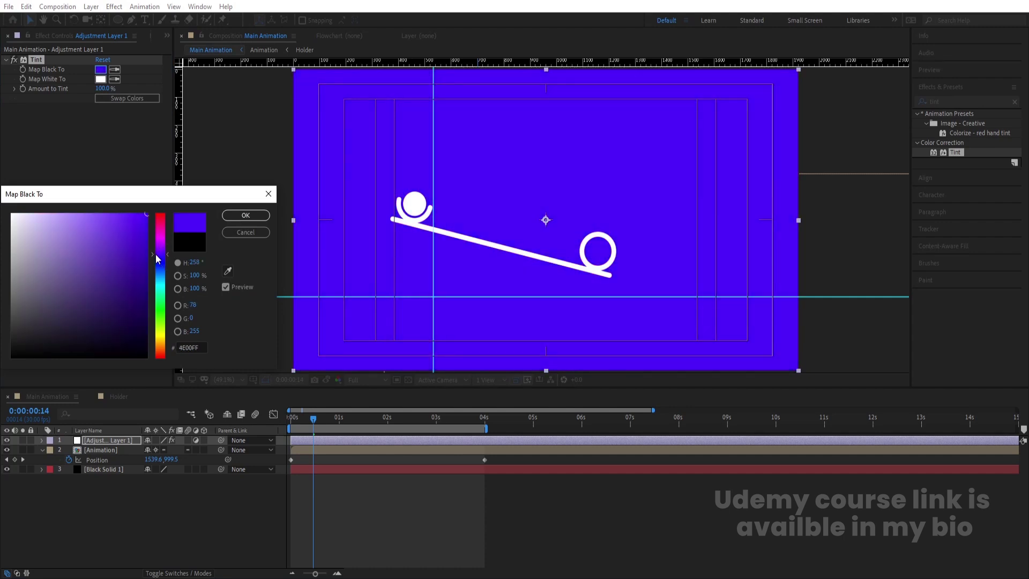
pyautogui.click(235, 215)
pyautogui.press('space')
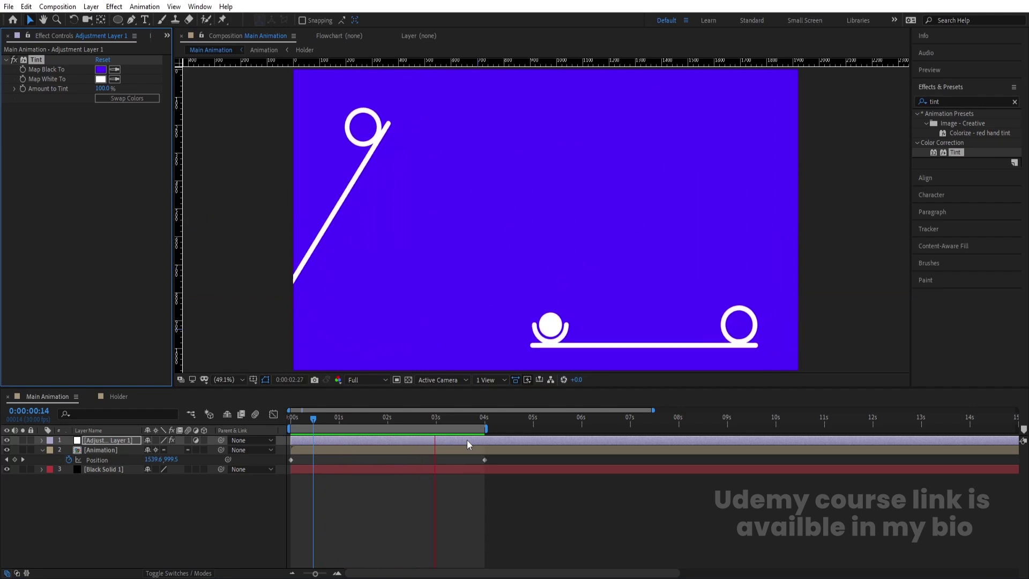
pyautogui.press('space')
# Step: Duplicate the ring in the Holder composition, scale the copy to 64%, and preview it in Main Animation
pyautogui.click(130, 397)
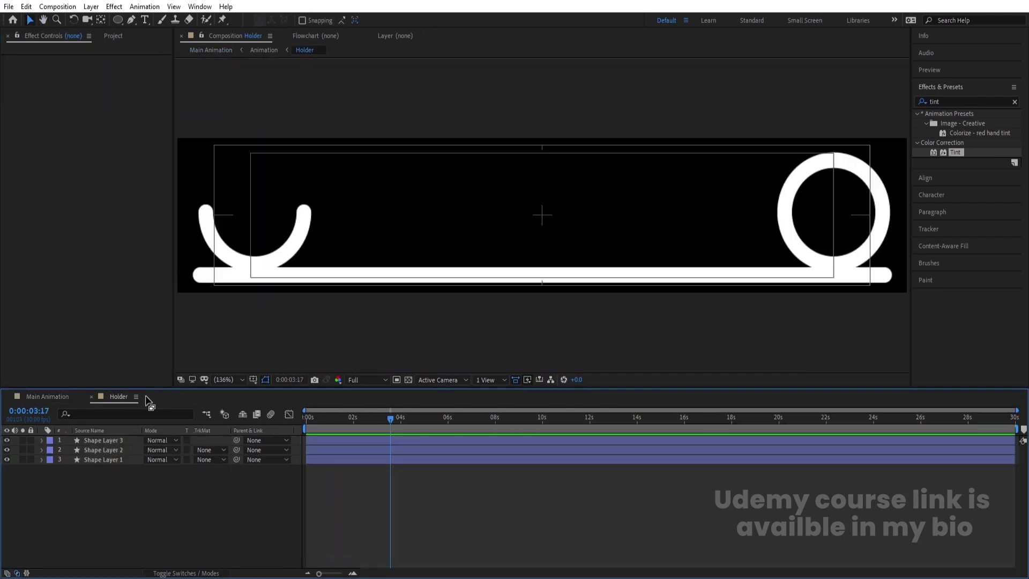
pyautogui.click(833, 225)
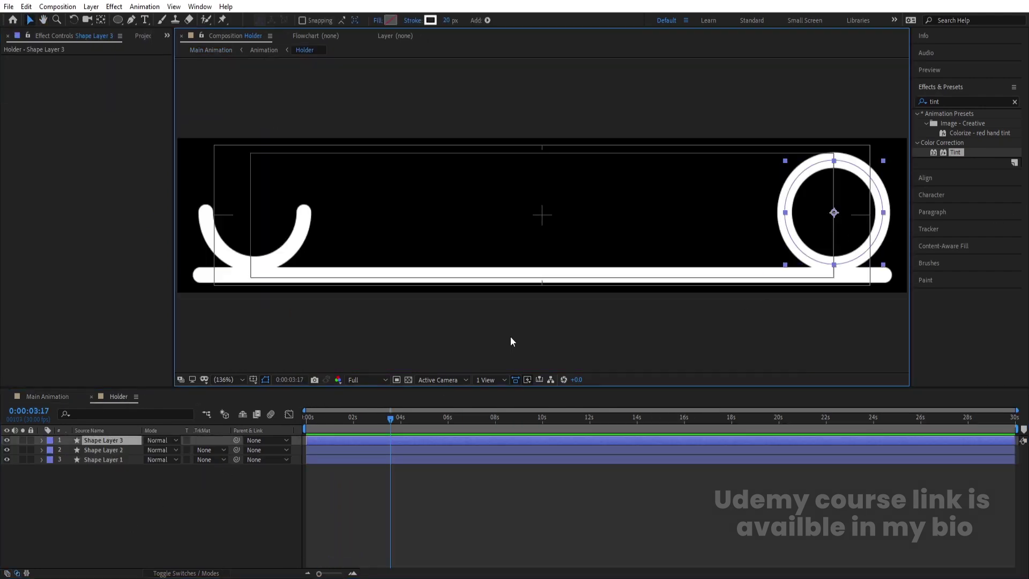
pyautogui.hotkey('ctrl', 'd')
pyautogui.press('s')
pyautogui.moveTo(158, 450); pyautogui.dragTo(148, 450)
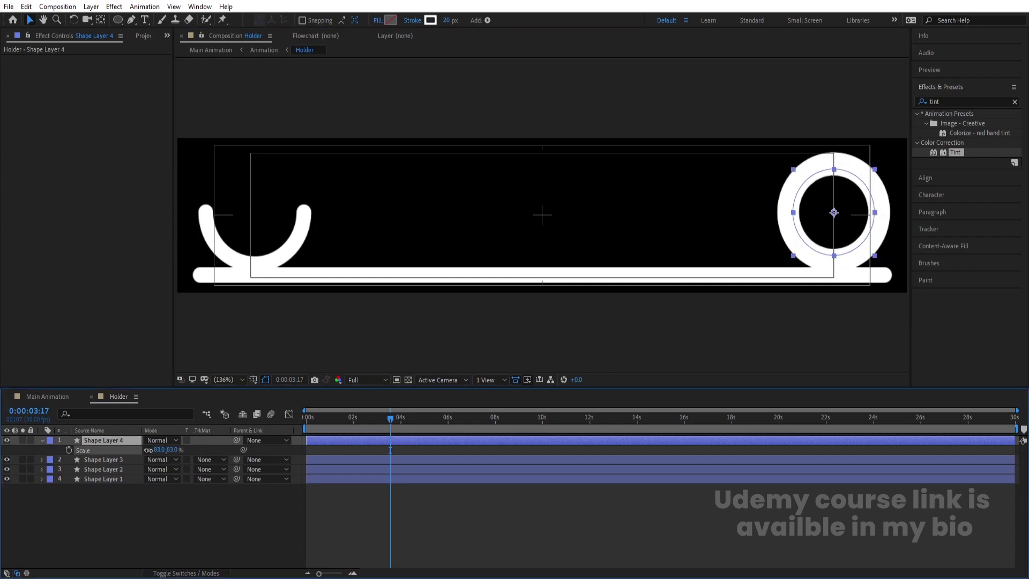
pyautogui.click(80, 395)
pyautogui.press('space')
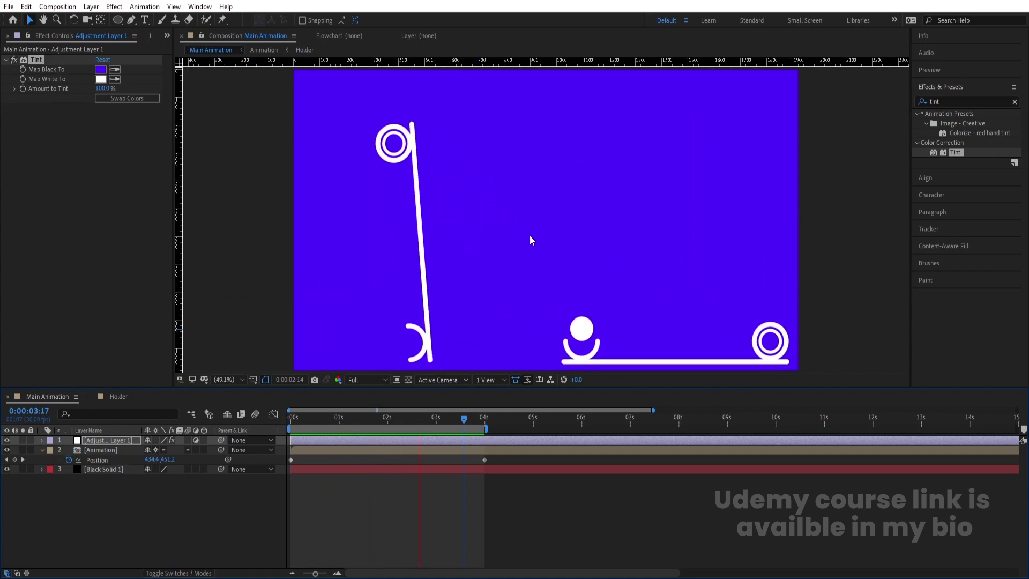
# Step: Draw a straight Pen line in Holder from the base of the half-circle cup to the ring's top, with a white stroke
pyautogui.click(129, 396)
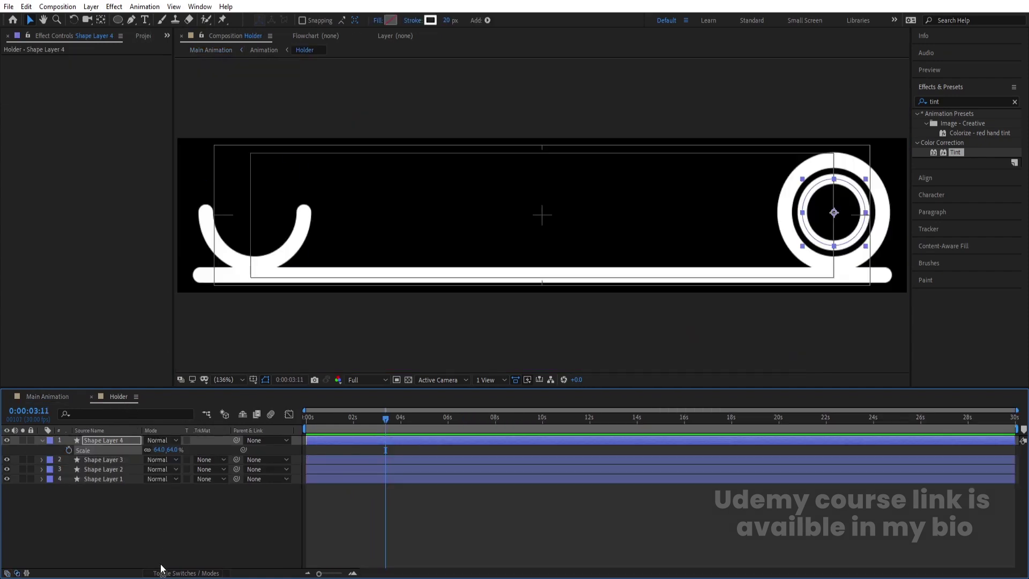
pyautogui.click(162, 558)
pyautogui.click(131, 22)
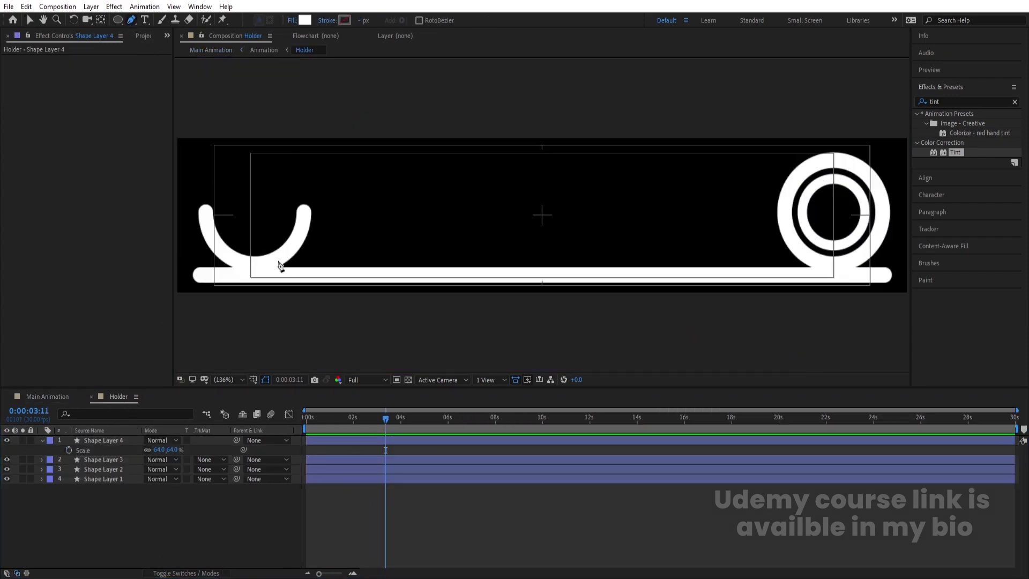
pyautogui.click(274, 272)
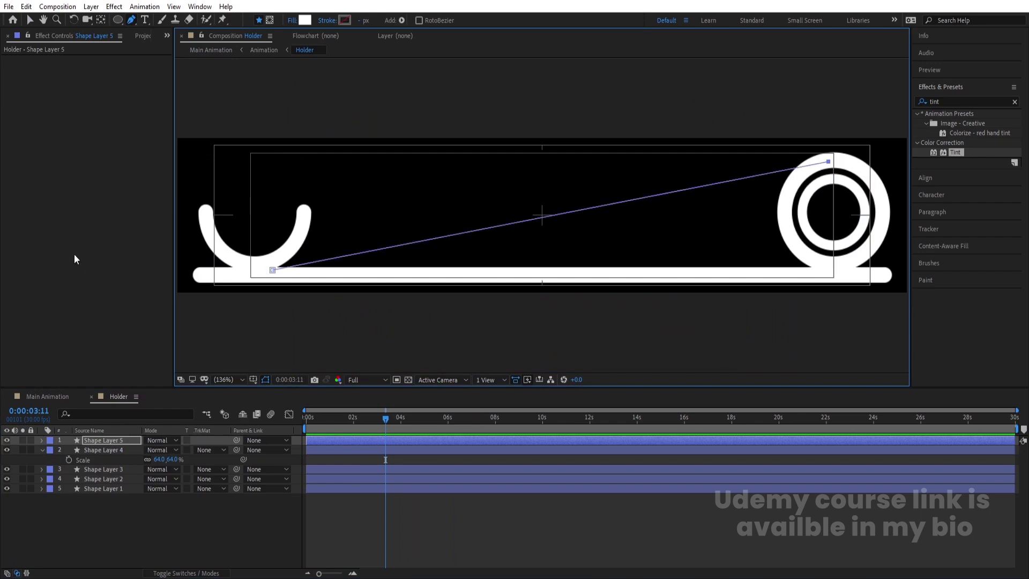
pyautogui.click(350, 21)
pyautogui.click(16, 220)
pyautogui.click(247, 214)
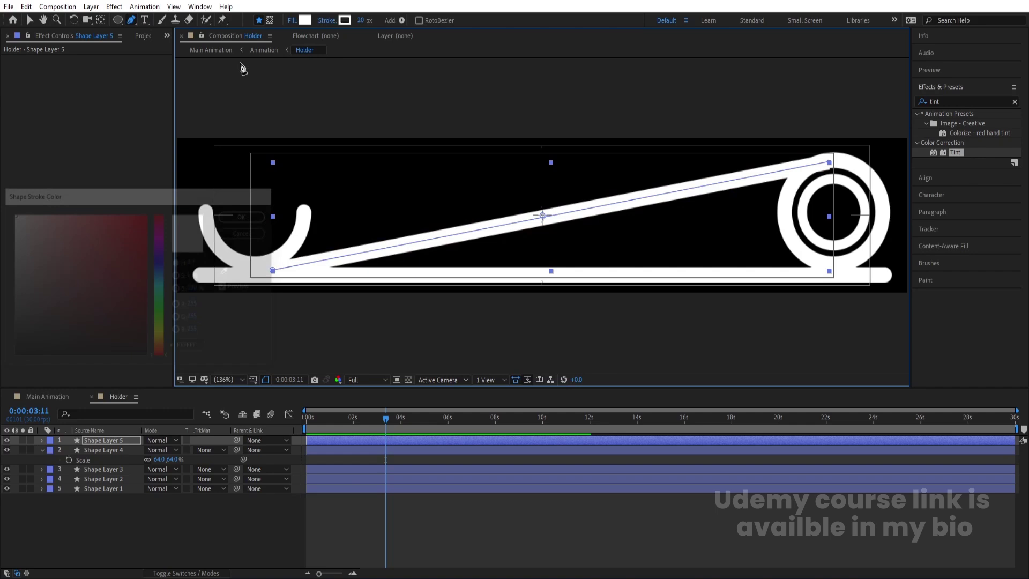
# Step: Remove the diagonal line's fill, set its stroke width to 10 px, and preview Main Animation
pyautogui.click(292, 23)
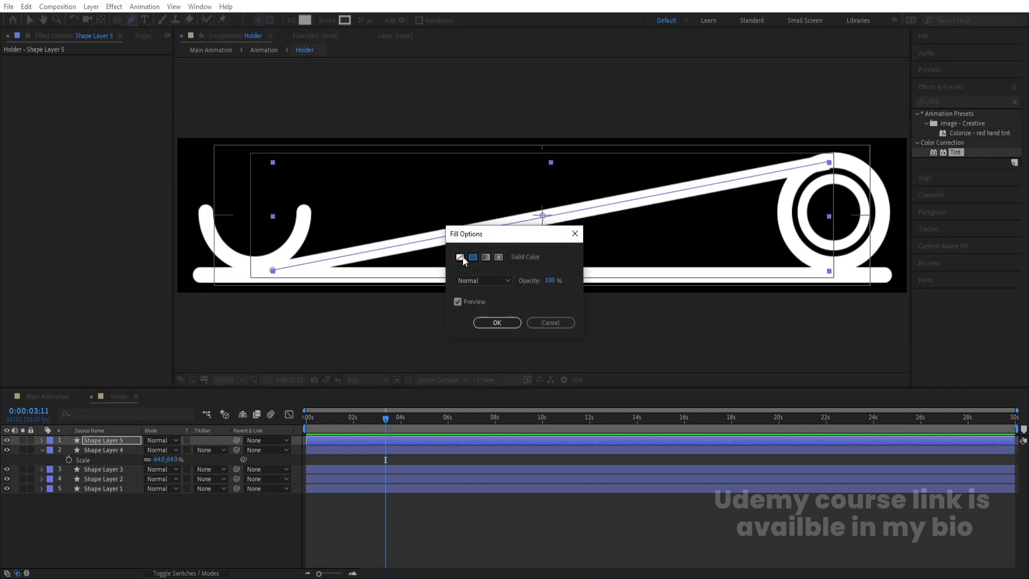
pyautogui.click(497, 323)
pyautogui.click(365, 21)
pyautogui.write('10')
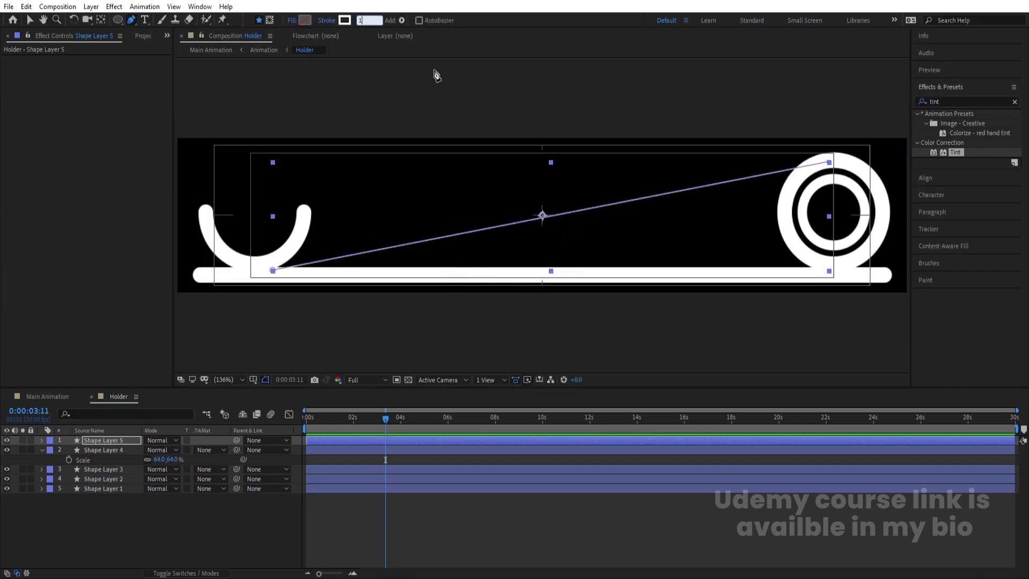
pyautogui.click(47, 397)
pyautogui.press('space')
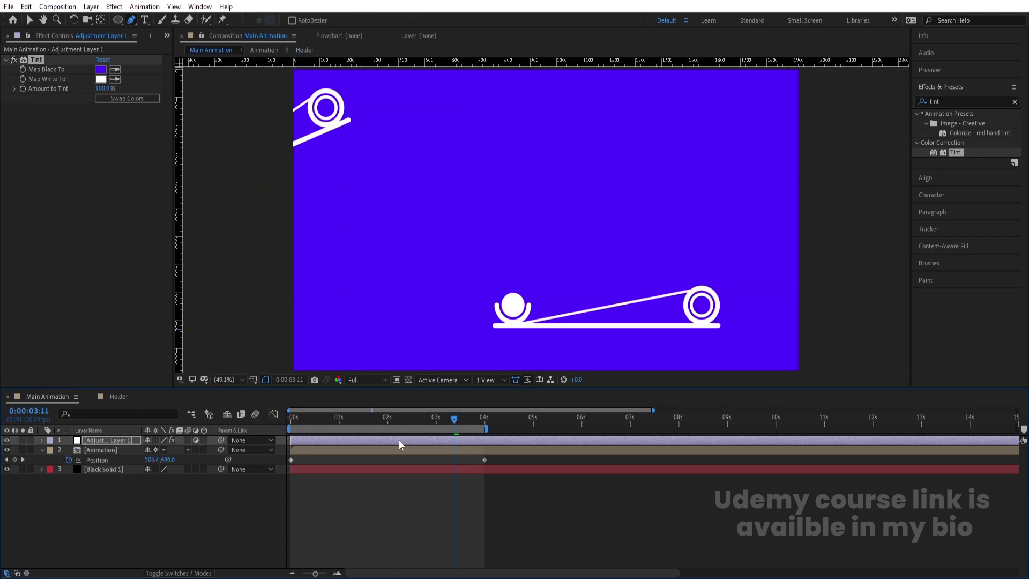